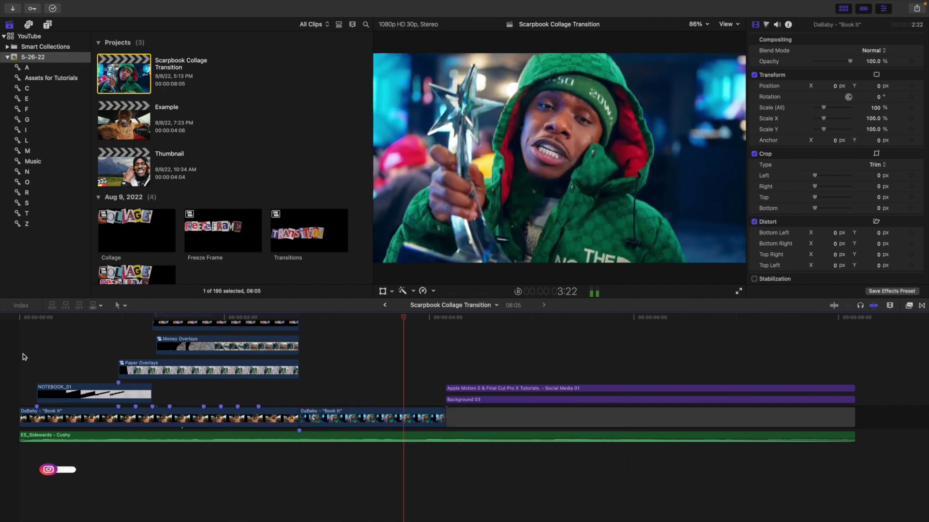
Step: Play back the finished Scarpbook Collage Transition project from its start to review the effect
key(Home)
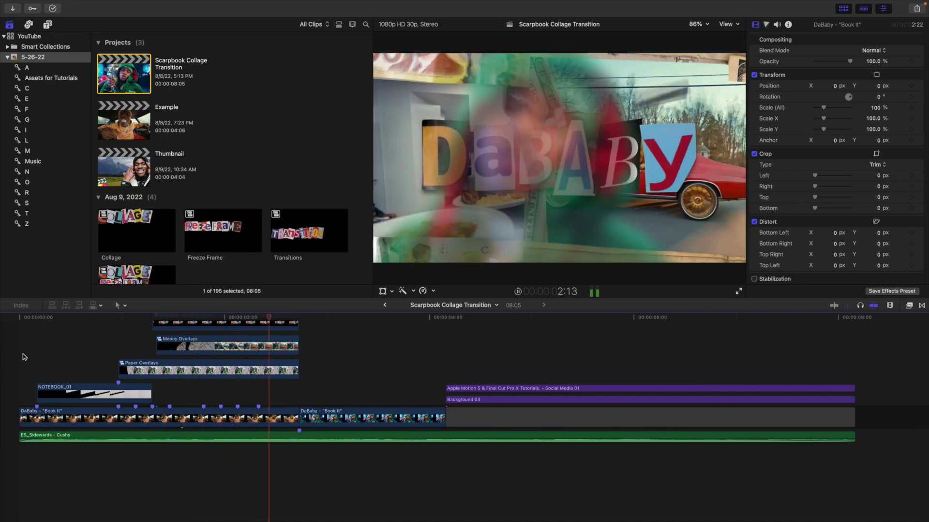
key(Home)
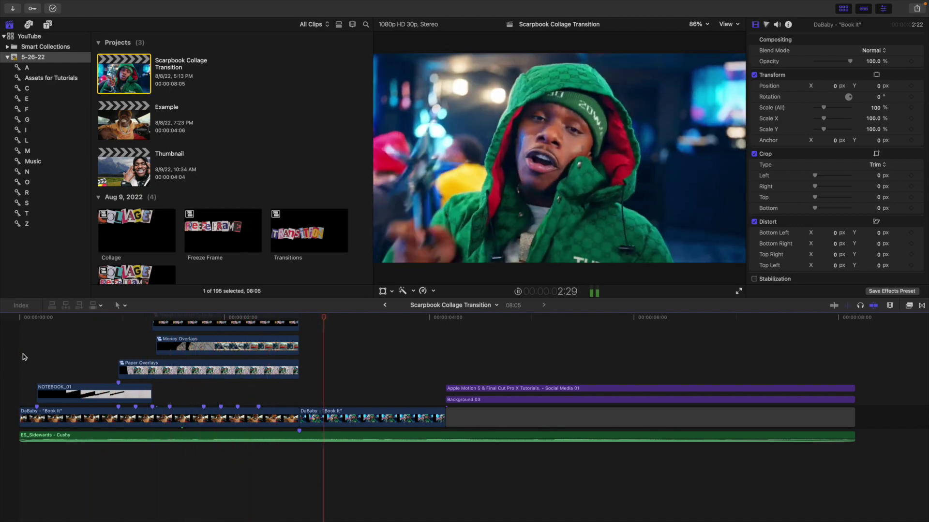
key(Home)
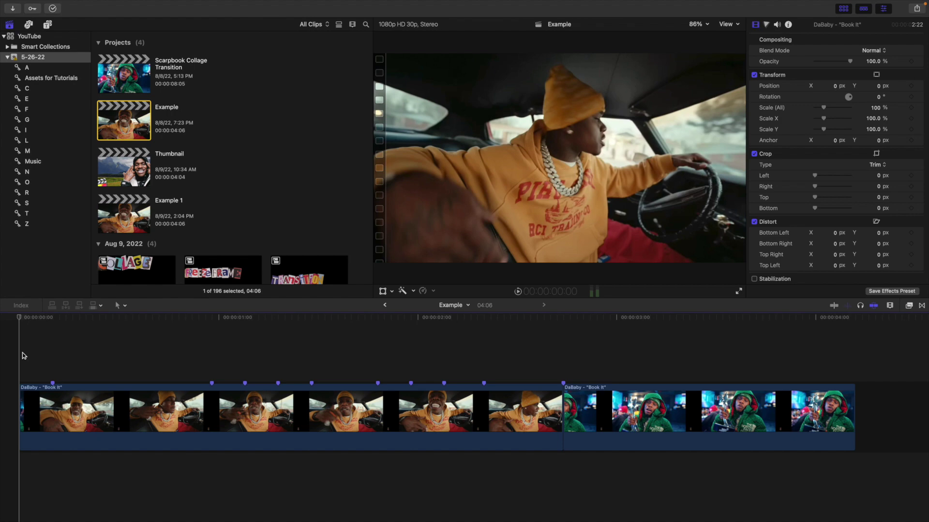
Step: Import 3d Blue Hundred (1).mov from the 3D Money Rain folder into the 5-26-22 event
key(super+i)
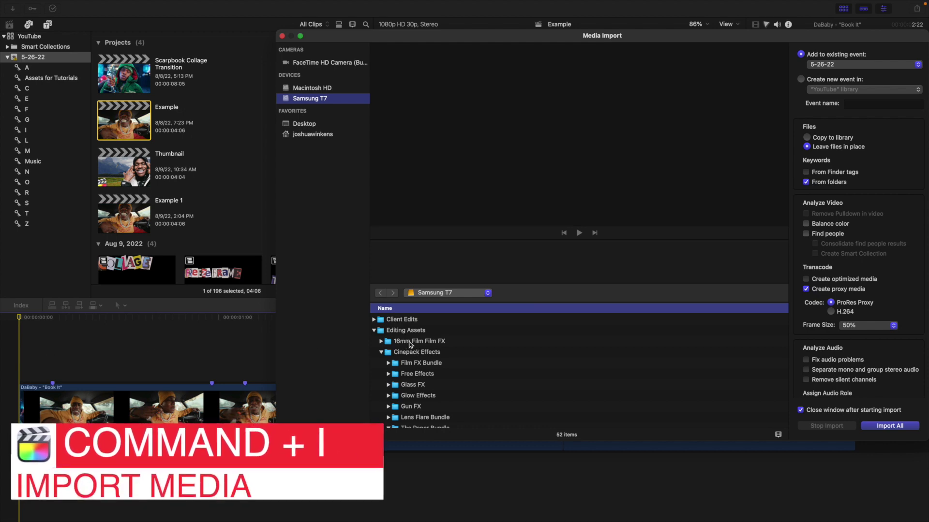
scroll(406, 356, down, 5)
scroll(395, 345, down, 2)
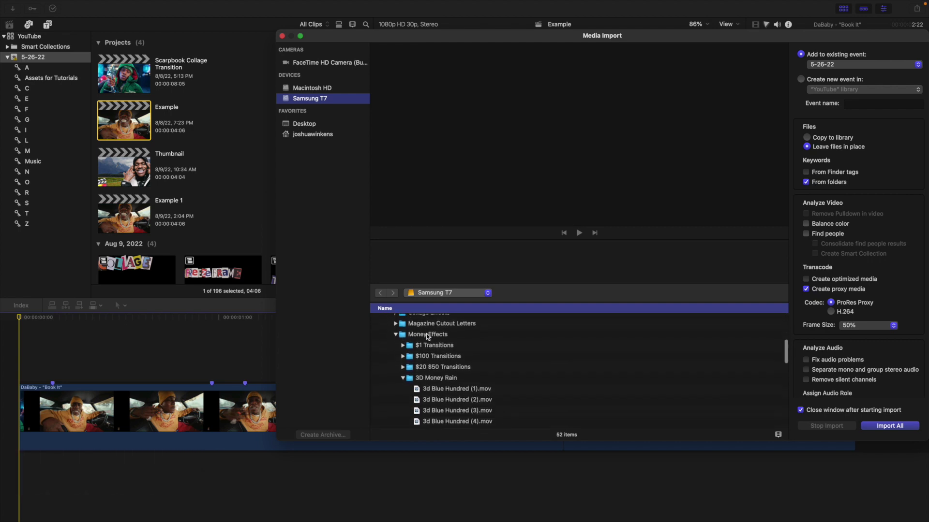
scroll(425, 360, down, 2)
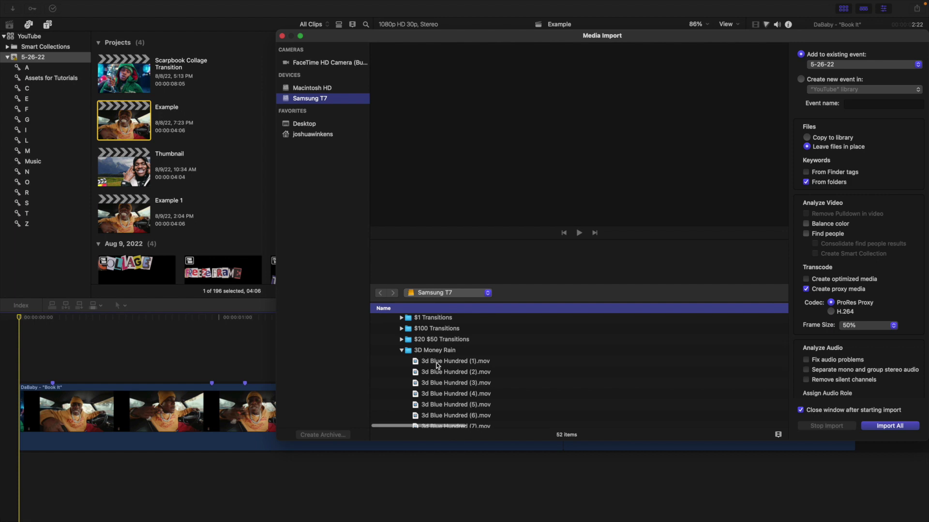
click(436, 362)
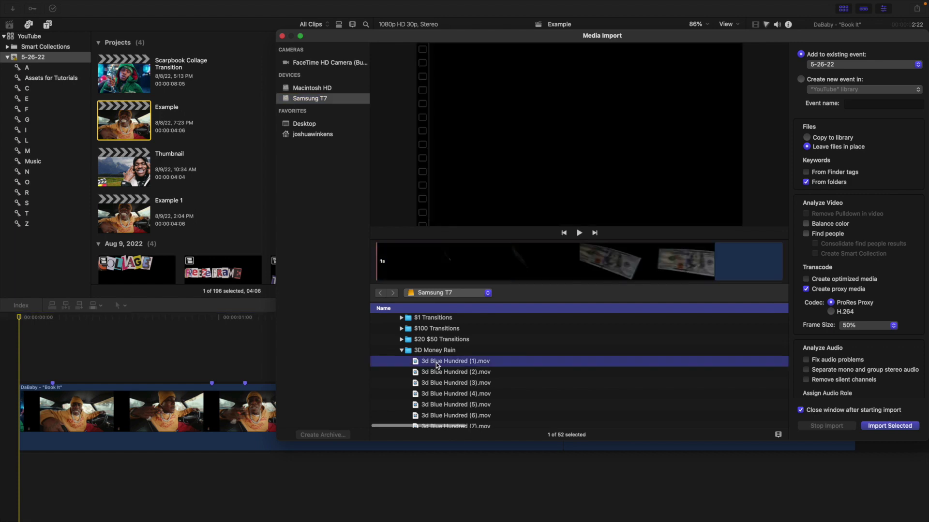
click(889, 425)
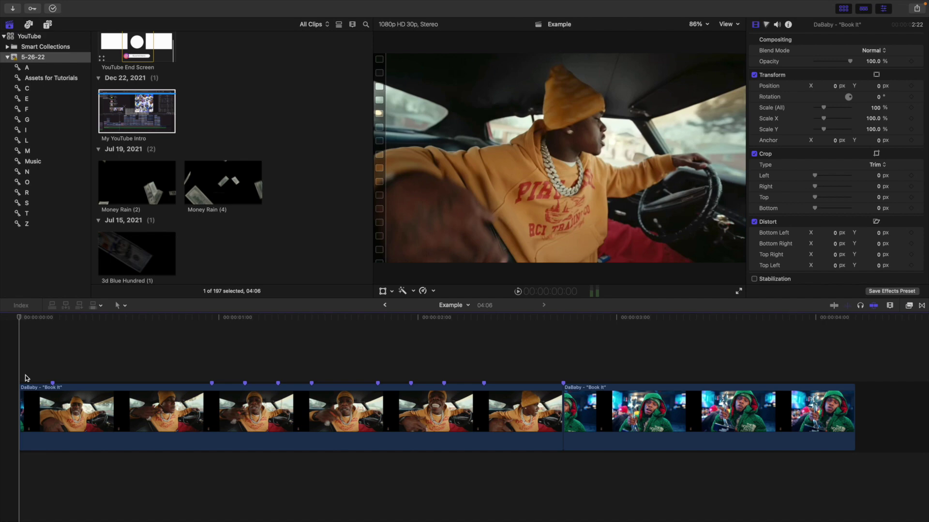
Step: Place the NOTEBOOK_01 clip above the first main clip in the timeline, starting at the first marker
scroll(168, 217, down, 10)
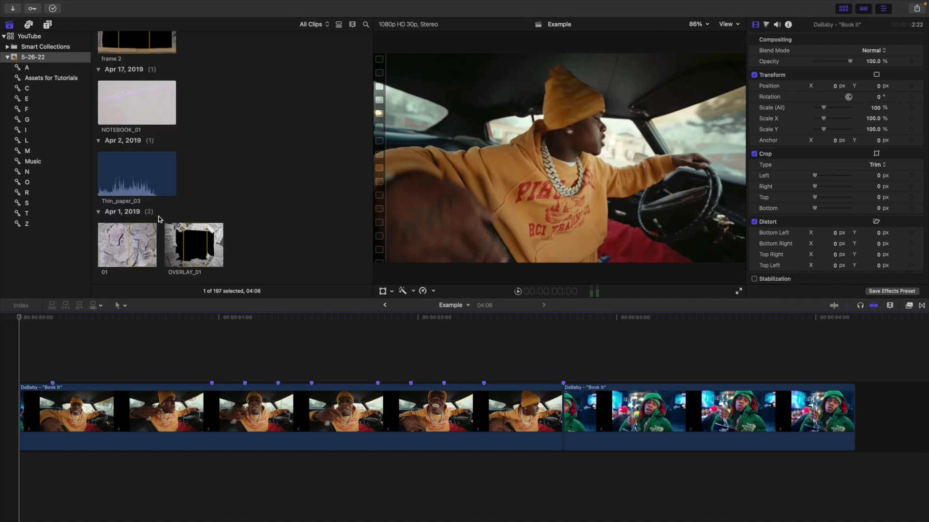
click(144, 120)
drag(135, 102, 71, 356)
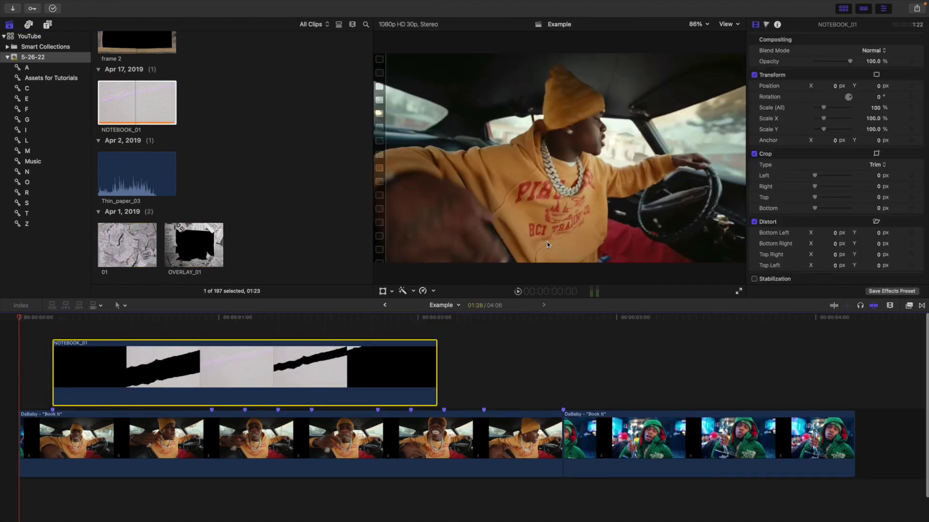
Step: Reduce the height of the clips in the timeline to make room for more layers
click(890, 309)
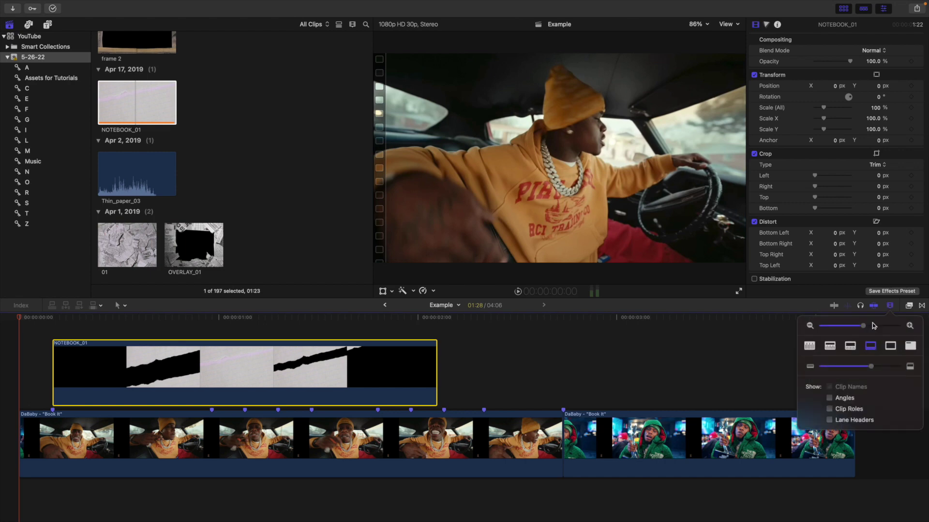
drag(871, 366, 837, 365)
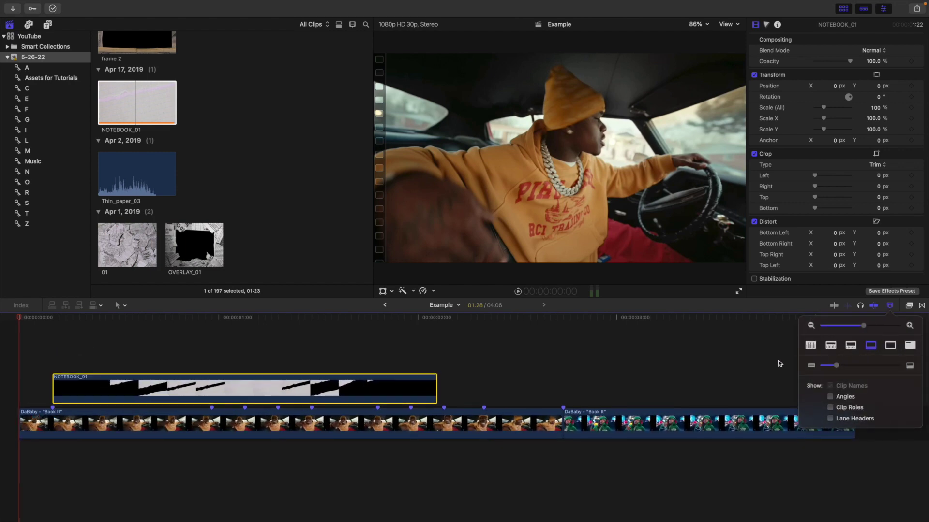
click(14, 375)
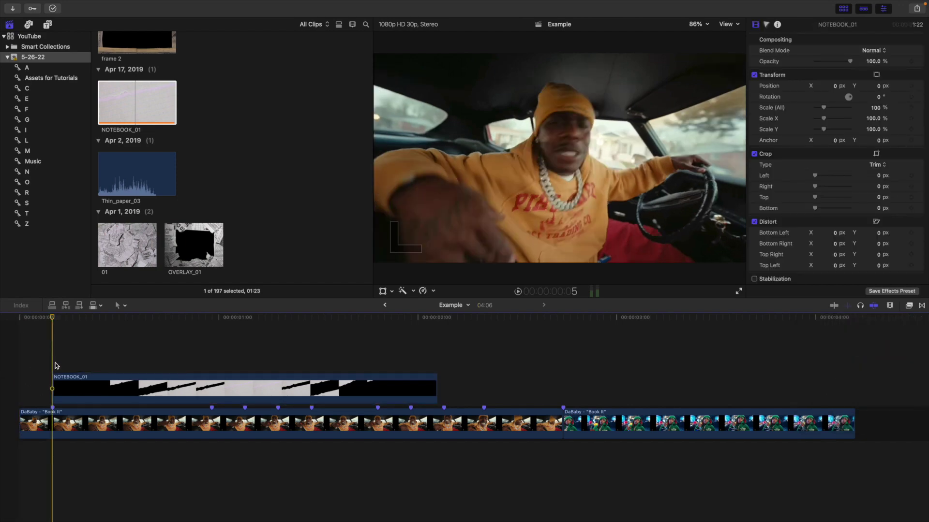
Step: Trim the end of NOTEBOOK_01 to the third marker at 1:04, and play back the tear from the start
key(space)
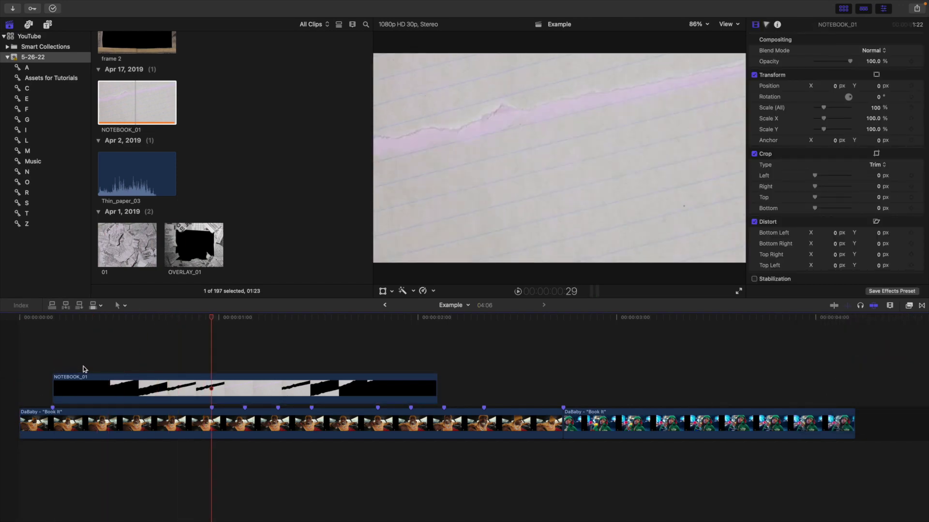
click(217, 392)
click(244, 373)
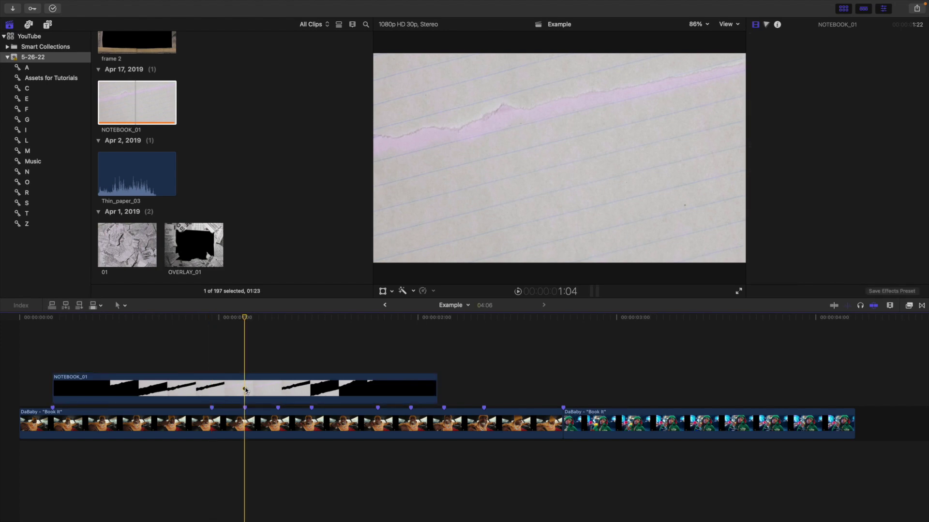
click(246, 390)
key(alt+bracketright)
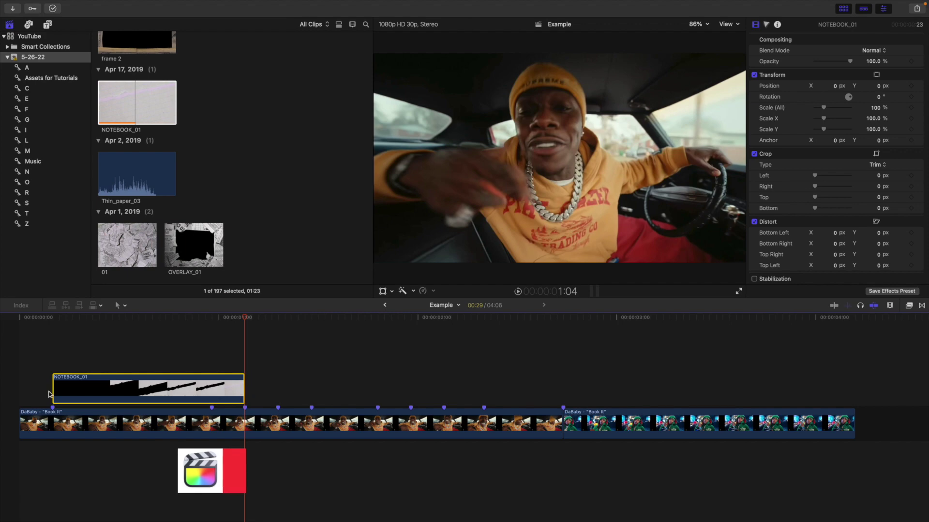
click(12, 390)
key(space)
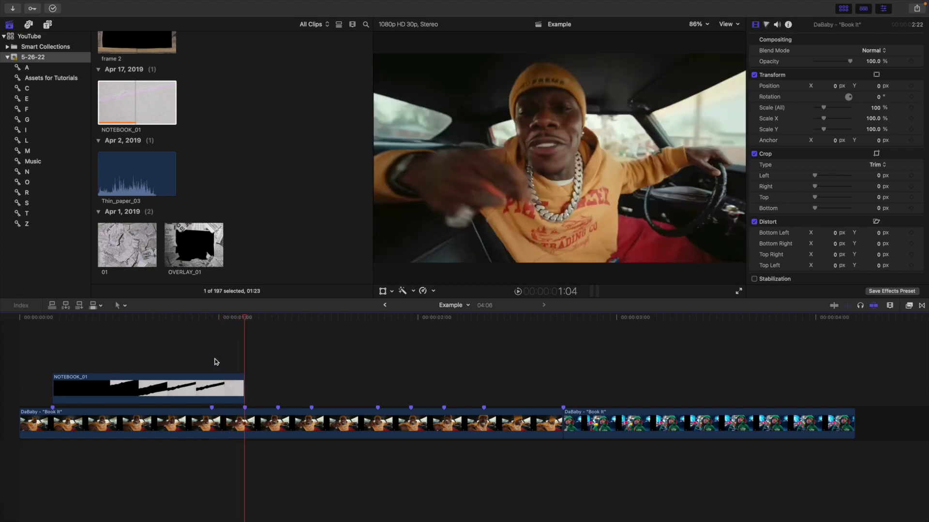
Step: Place newspaper clip 01 above NOTEBOOK_01 at the second marker and trim its end to the cut between the two main clips
click(211, 361)
mouse_move(152, 251)
mouse_down()
mouse_move(129, 244)
mouse_move(222, 346)
mouse_up()
key(comma)
key(comma)
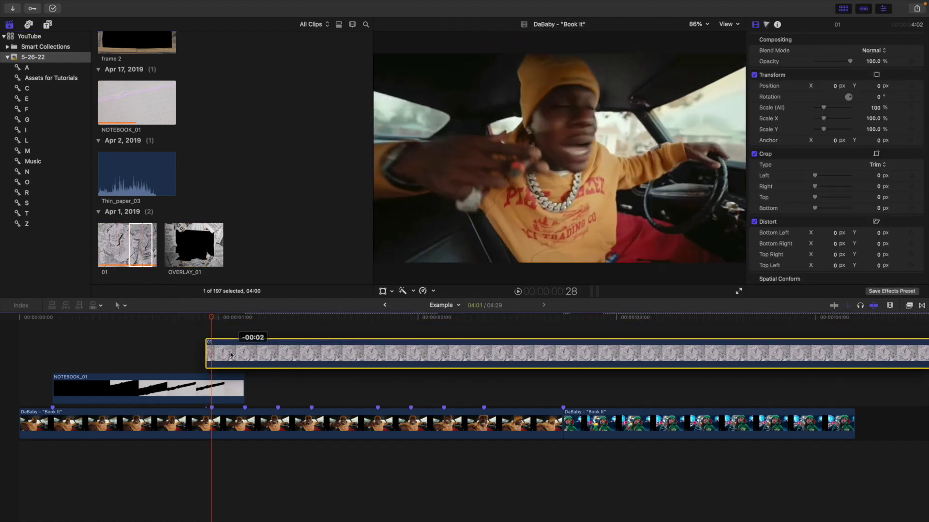
key(period)
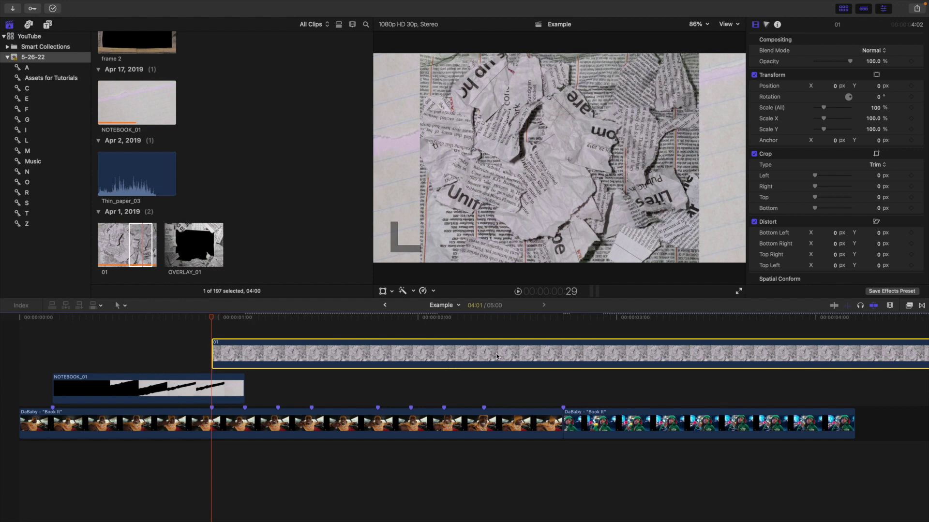
click(562, 339)
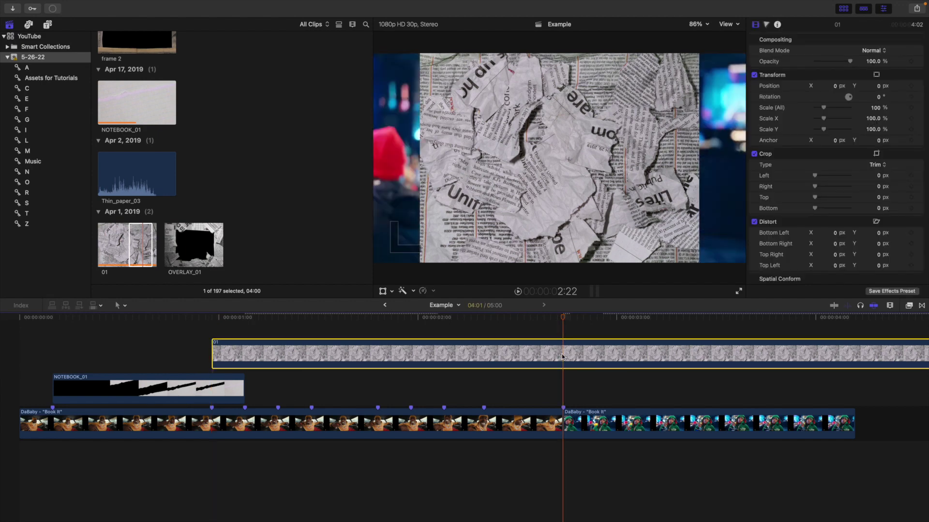
key(alt+bracketright)
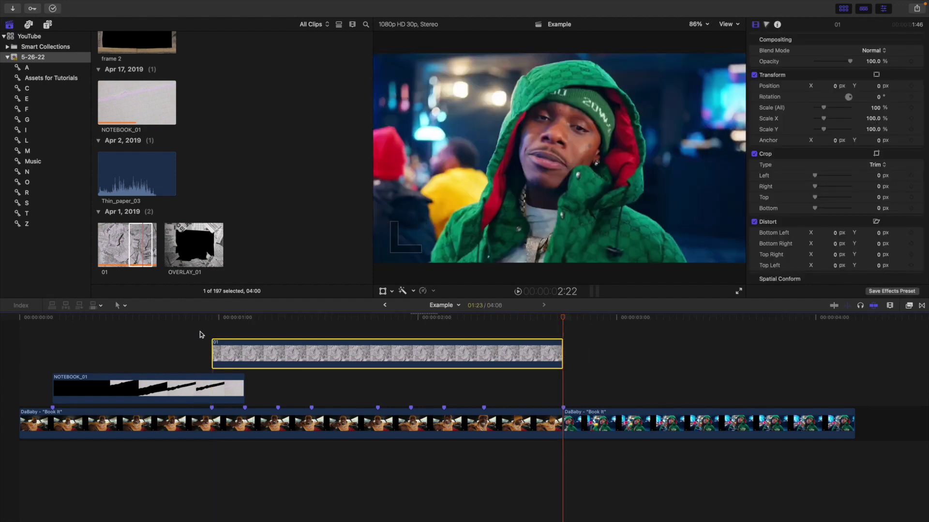
Step: Scale newspaper clip 01 to 117%, rotate it 6°, and shift its X position to about 796 px
click(223, 333)
click(226, 349)
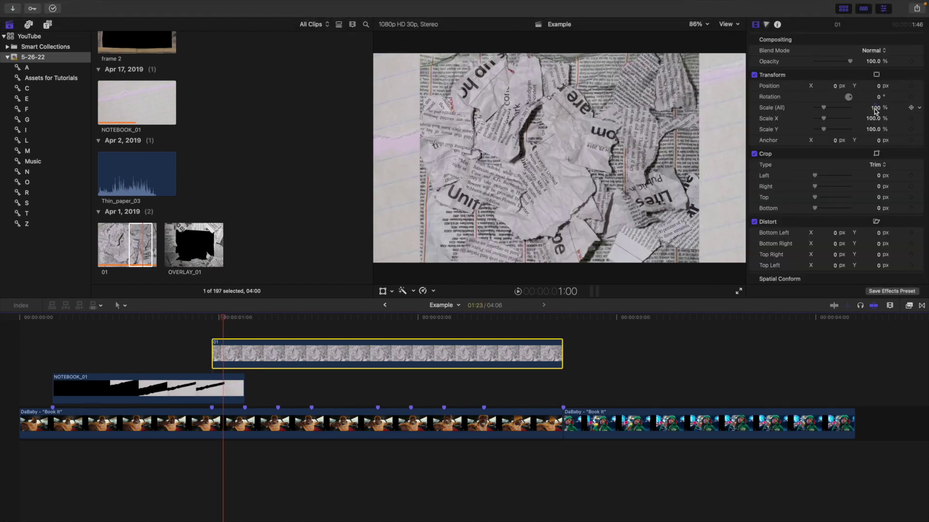
drag(876, 109, 828, 86)
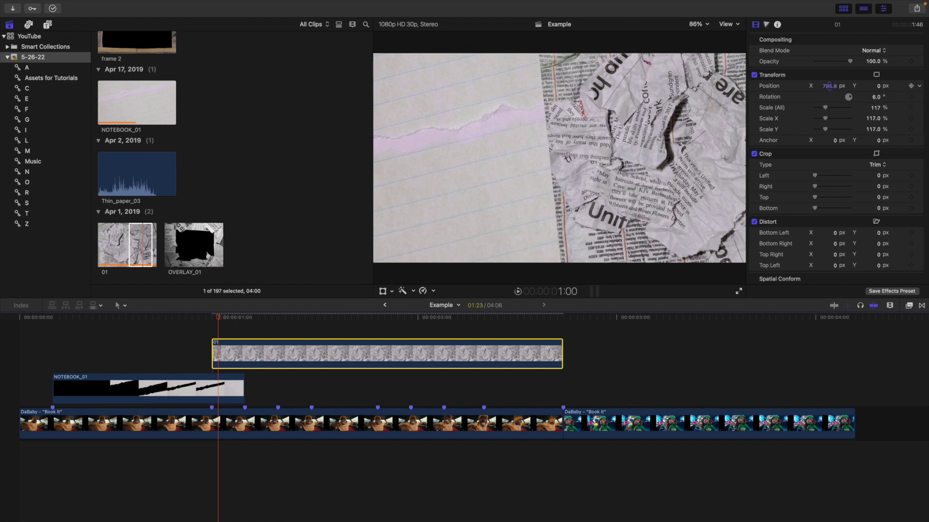
Step: Place OVERLAY_01 above clip 01 at the third marker, trim its end to the main clips' cut, and play back the layers
click(189, 251)
drag(227, 317, 251, 346)
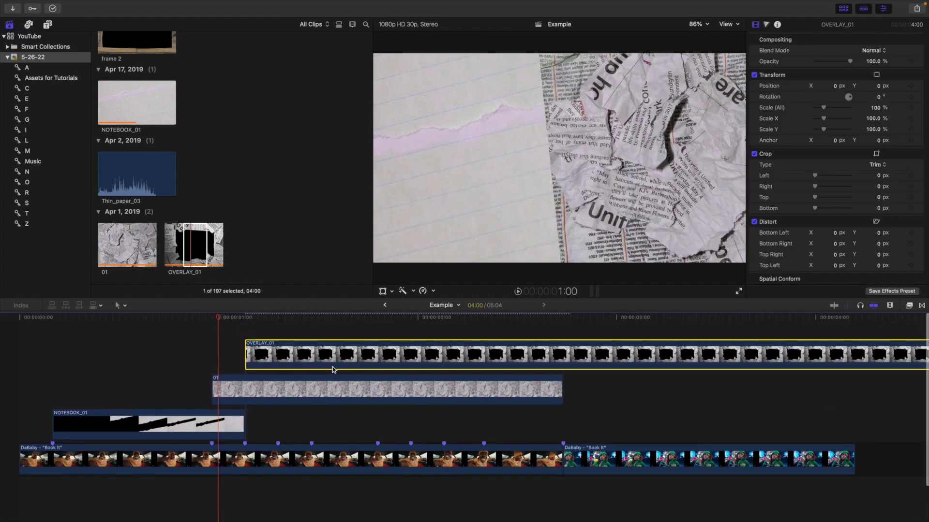
click(564, 358)
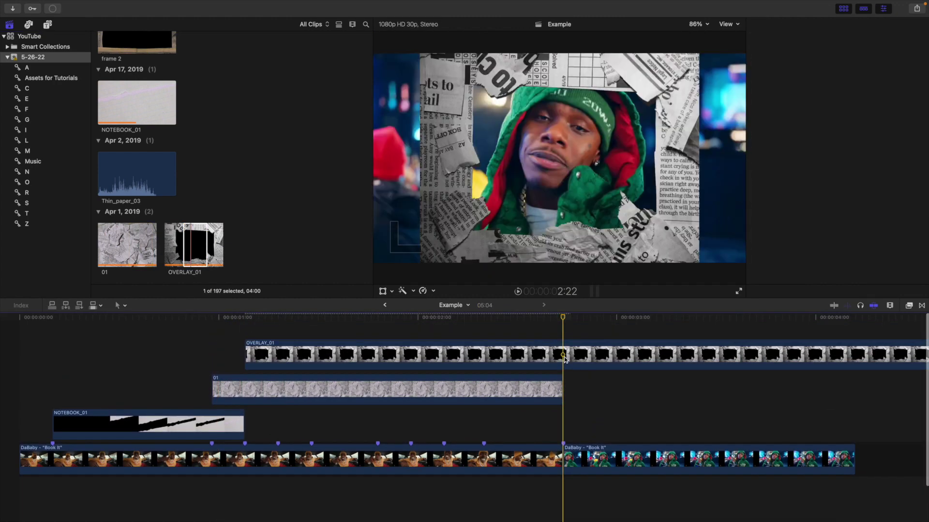
key(alt+bracketright)
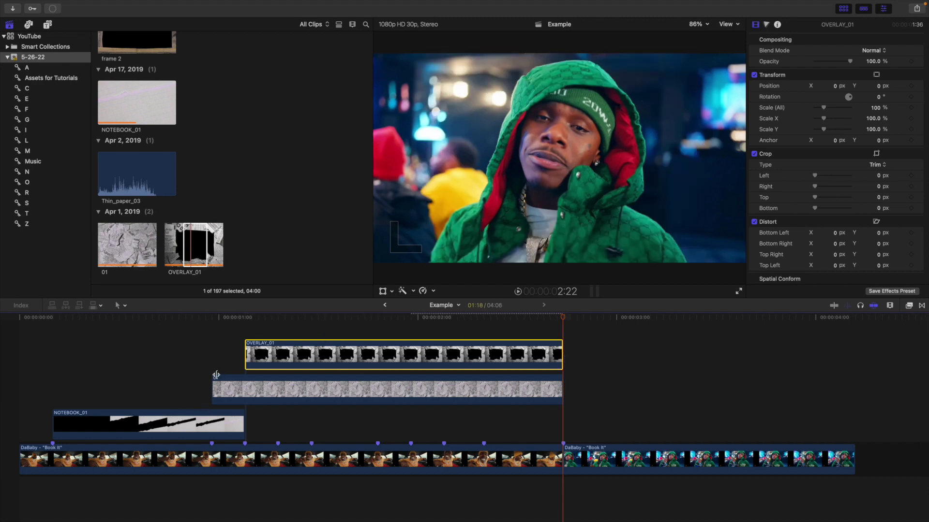
click(212, 364)
key(space)
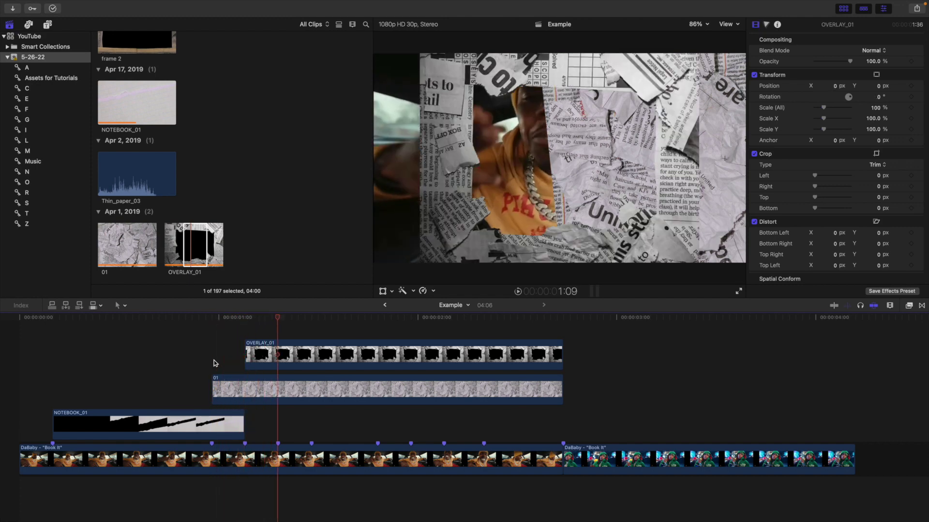
Step: Disable newspaper clip 01, NOTEBOOK_01 and the first main DaBaby clip so only the overlay frame shows at 1:04
click(251, 336)
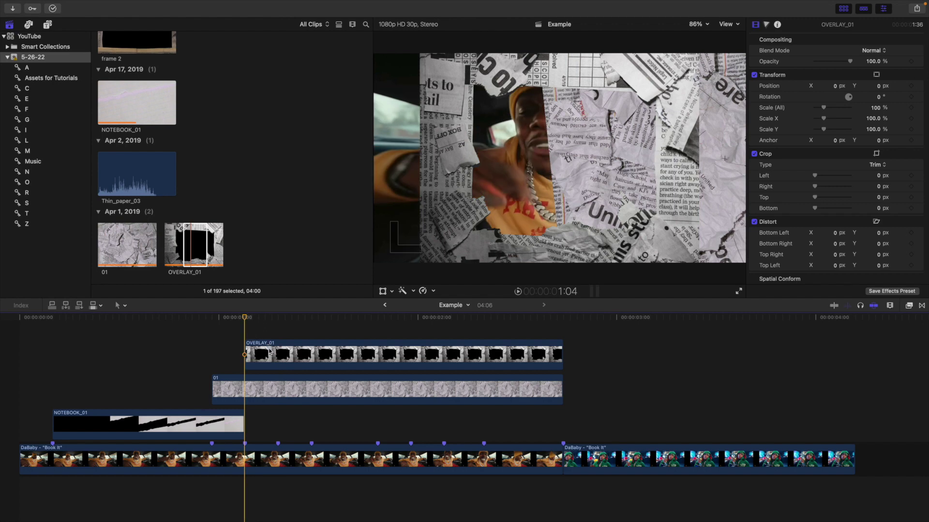
mouse_move(168, 384)
mouse_down()
mouse_move(245, 435)
mouse_move(242, 458)
mouse_up()
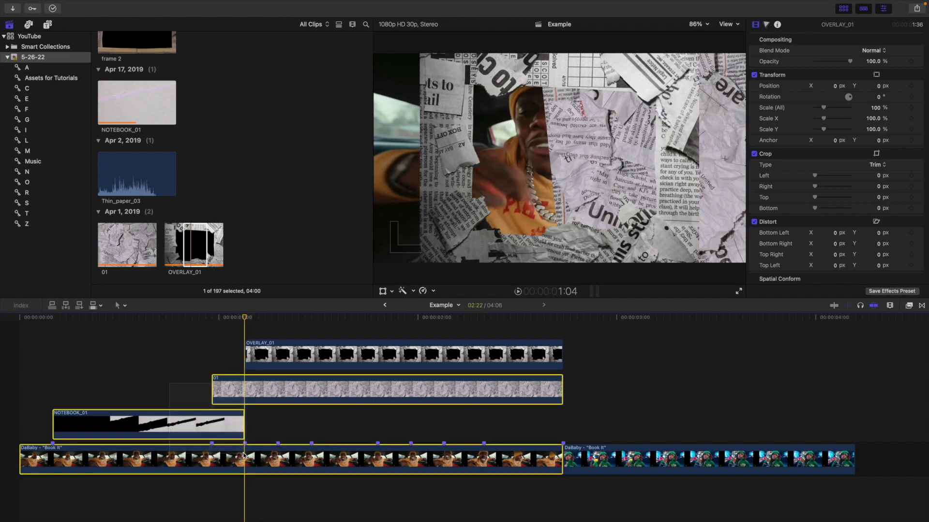
key(v)
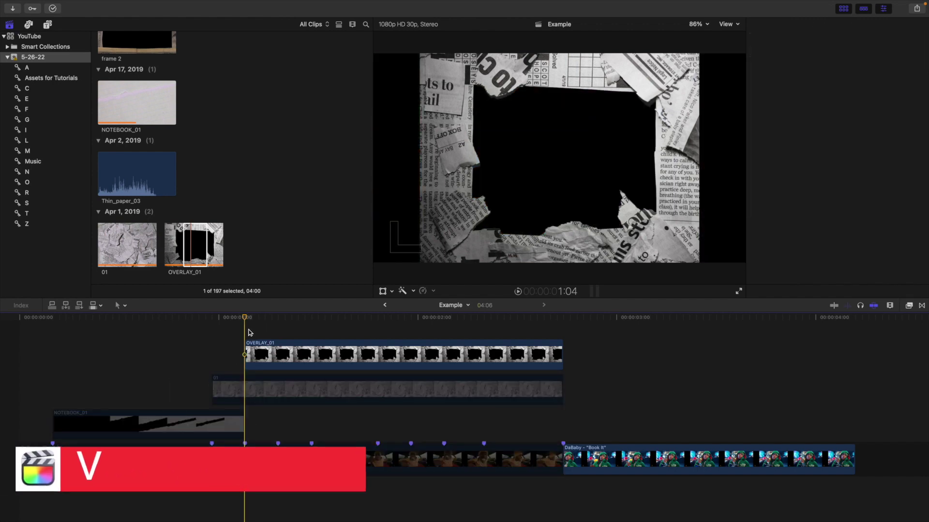
Step: Place Photo 1 beneath OVERLAY_01 at the third marker and trim its end to the cut between the two main clips
scroll(213, 166, up, 20)
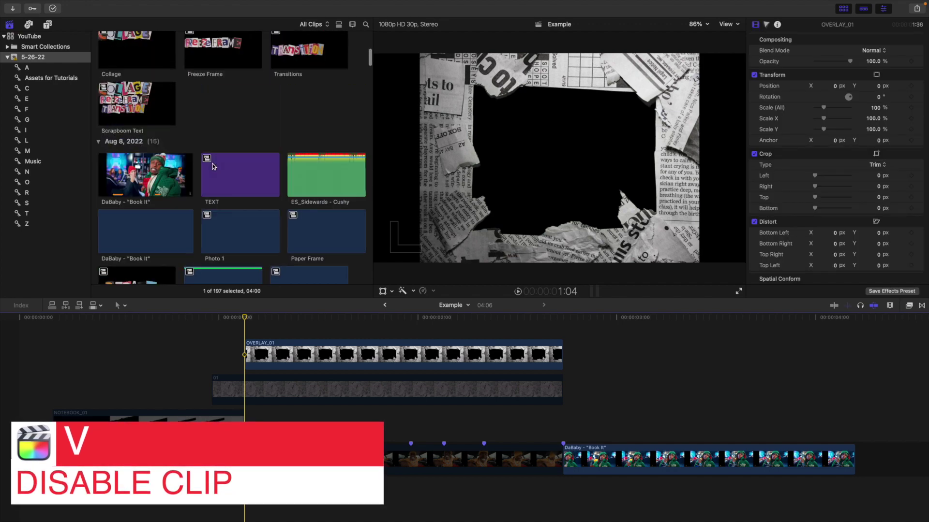
scroll(212, 167, down, 10)
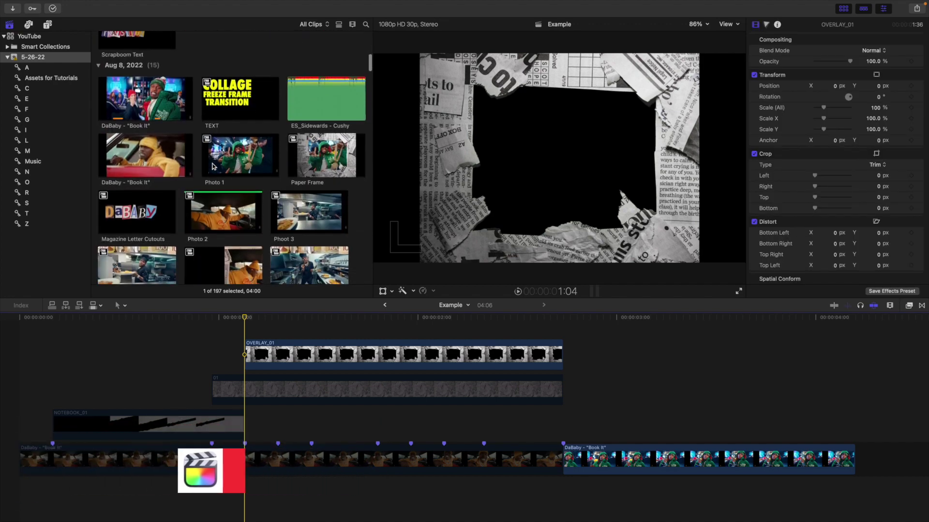
scroll(212, 167, down, 1)
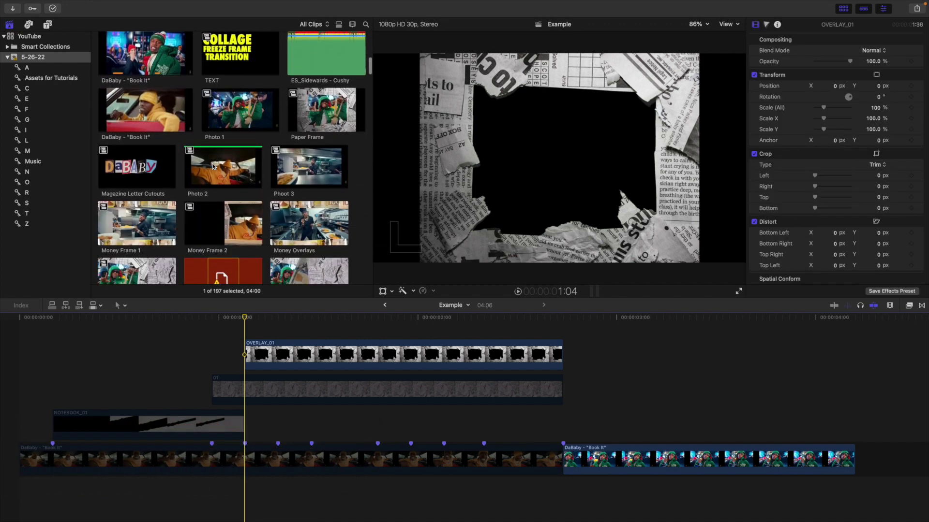
click(232, 111)
drag(232, 111, 247, 372)
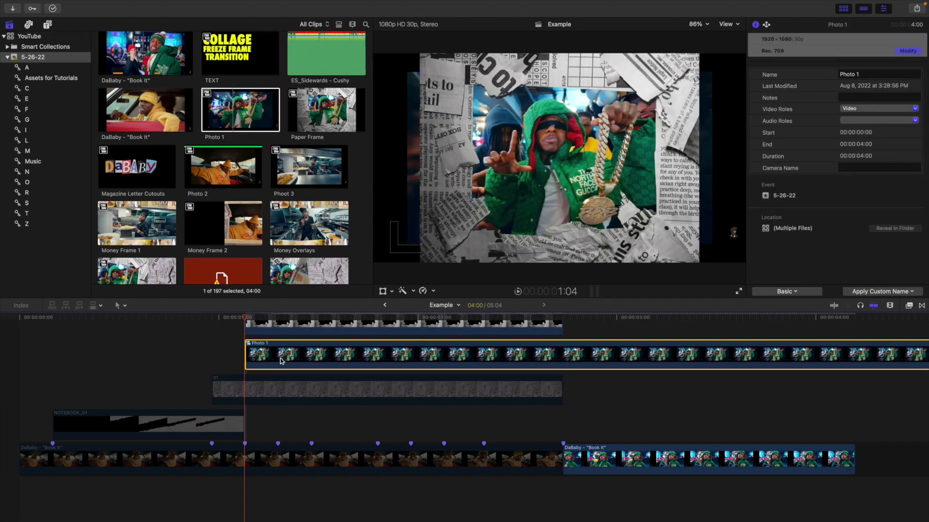
click(566, 387)
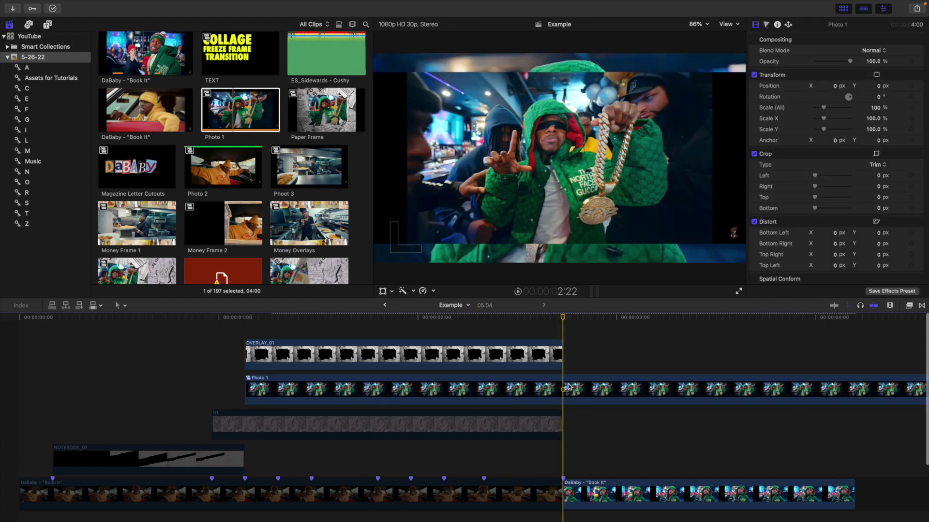
key(alt+bracketright)
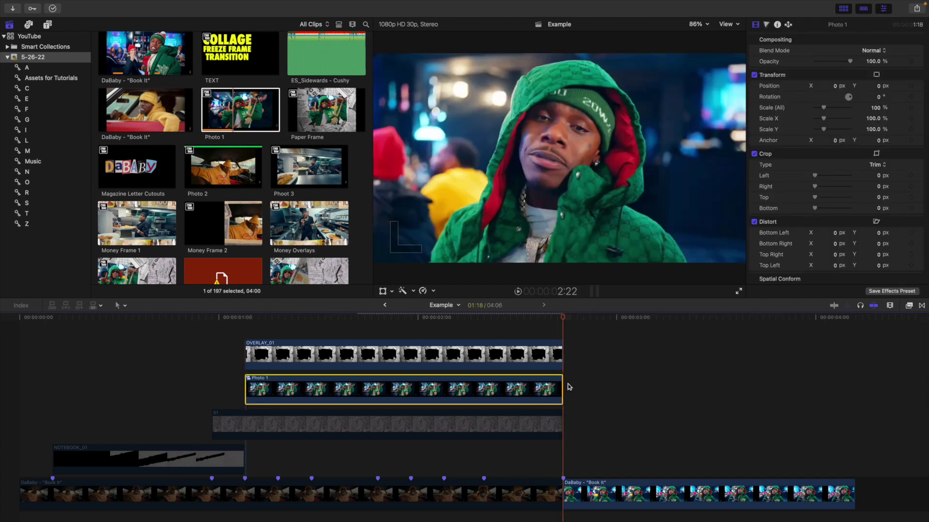
Step: Scale Photo 1 to 109% so that it fills the opening in the newspaper frame
click(270, 336)
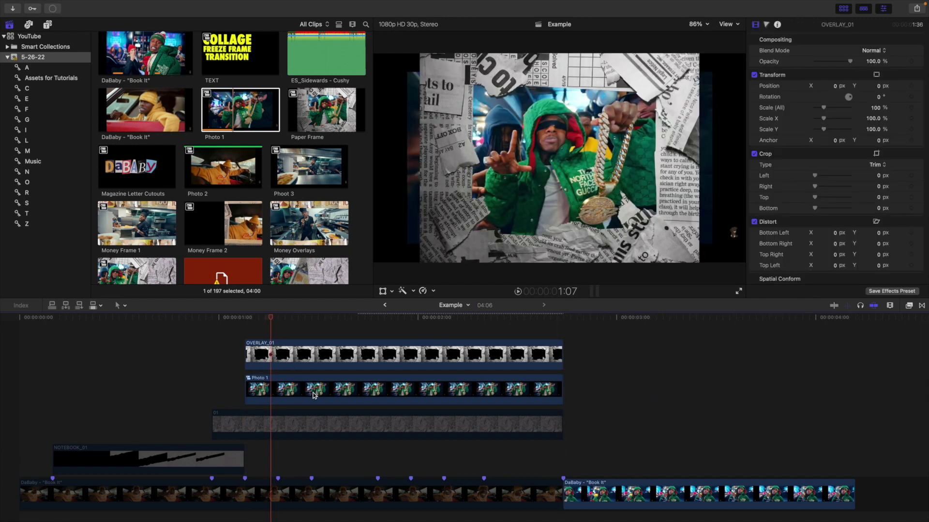
click(327, 390)
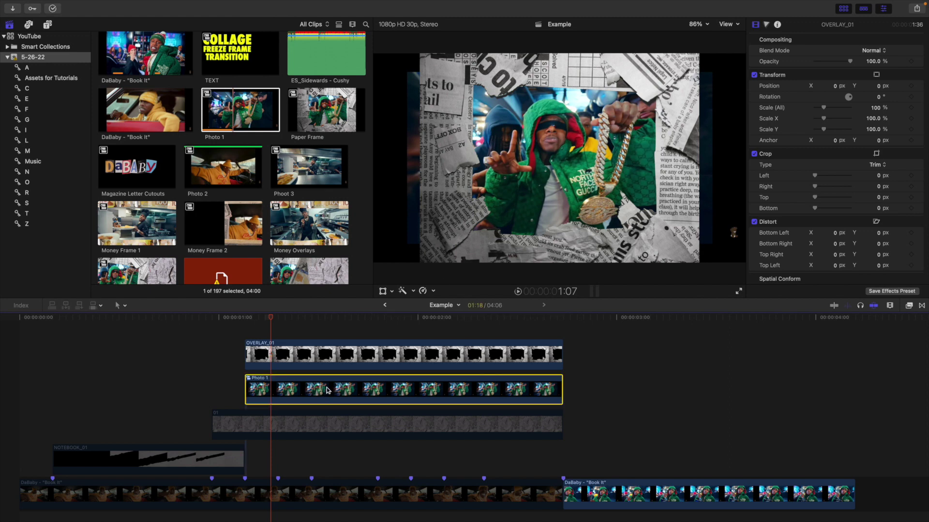
click(876, 107)
text(109)
key(Return)
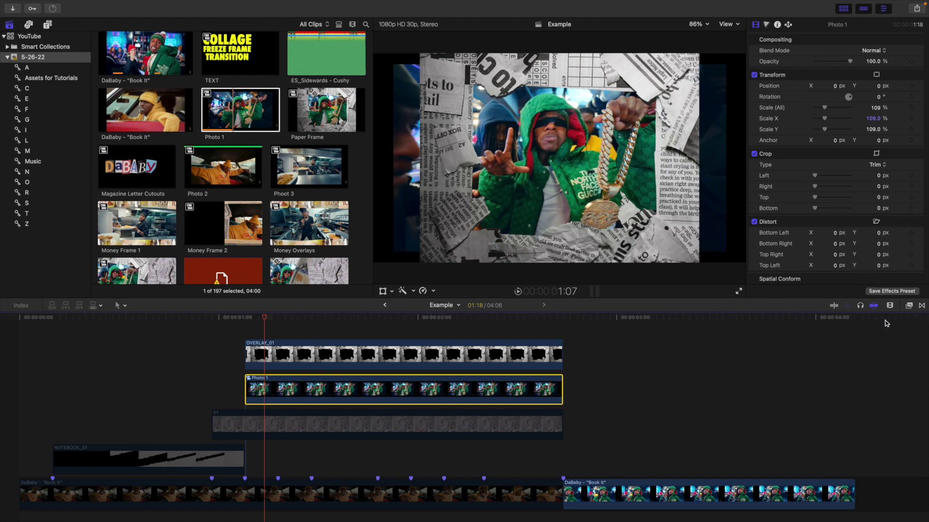
Step: Apply the Draw Mask effect to Photo 1 and draw a four-cornered linear mask within the outer edges of the newspaper frame
click(908, 306)
click(771, 516)
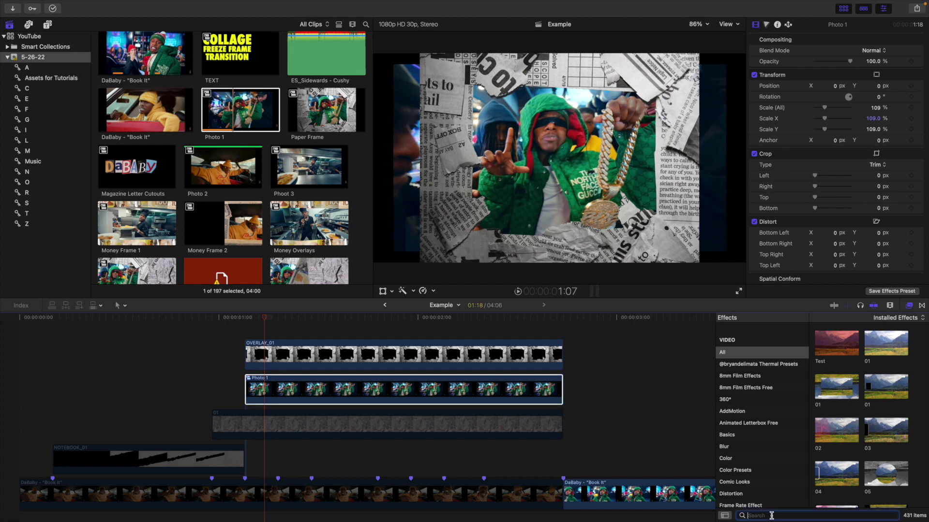
drag(833, 341, 431, 390)
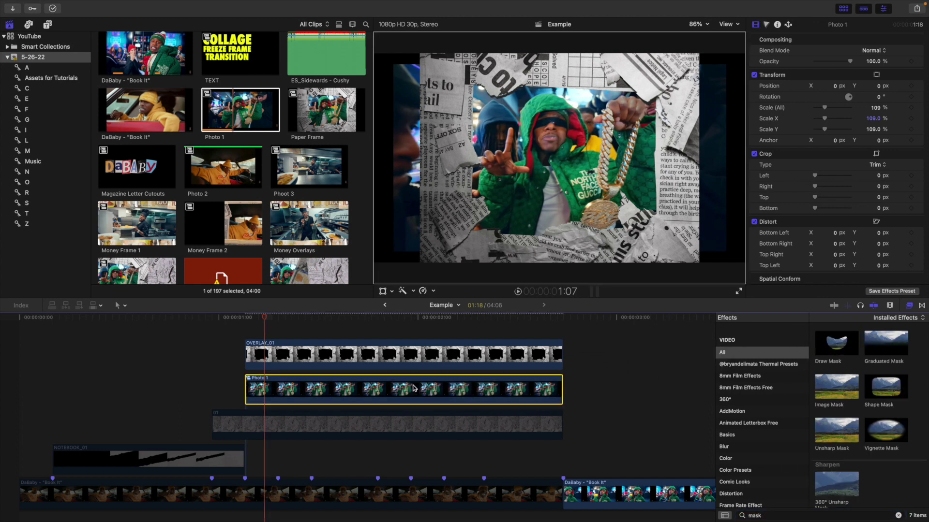
click(908, 307)
click(441, 67)
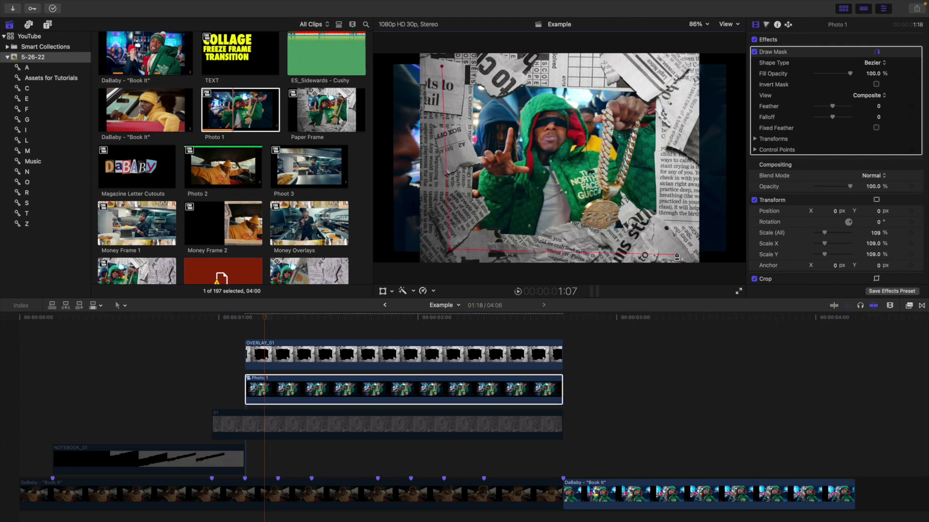
click(674, 68)
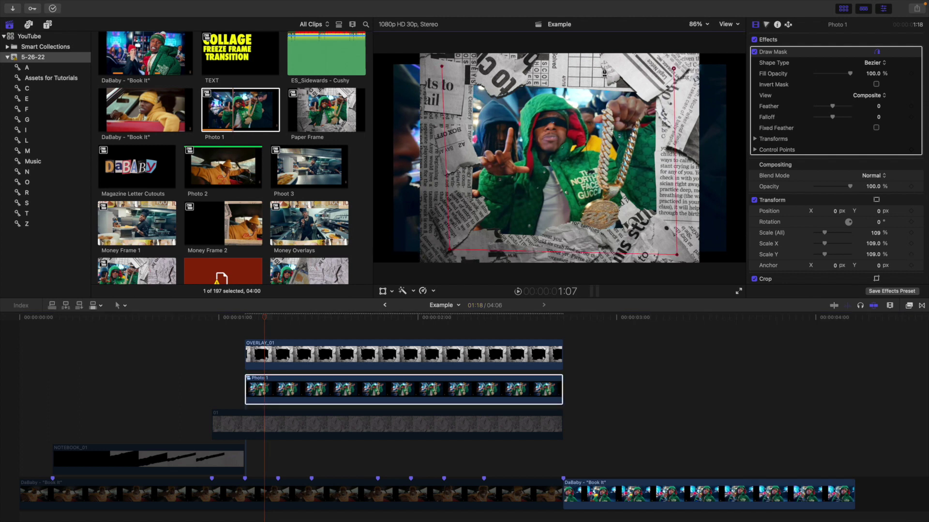
click(441, 68)
click(877, 52)
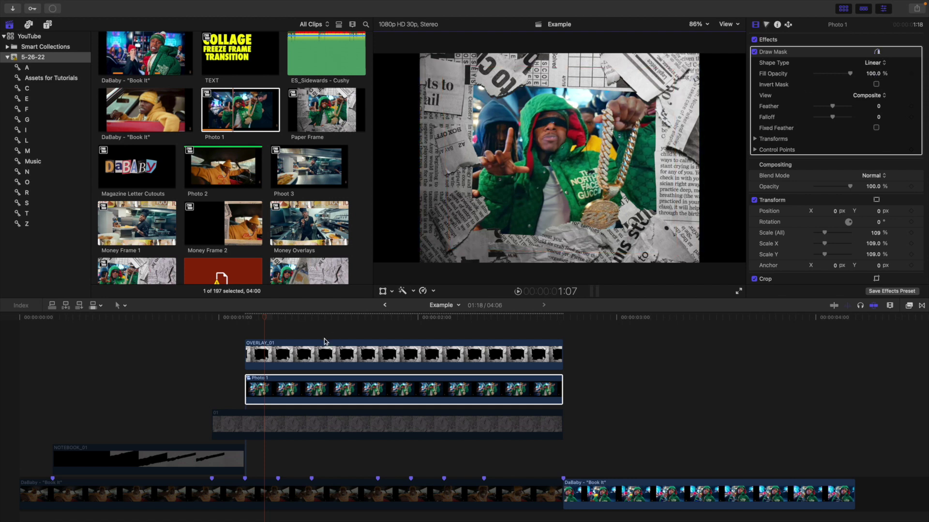
Step: Combine OVERLAY_01 and Photo 1 into a compound clip named Paper Overlay 1, and re-enable the disabled clips beneath it
drag(228, 349, 290, 381)
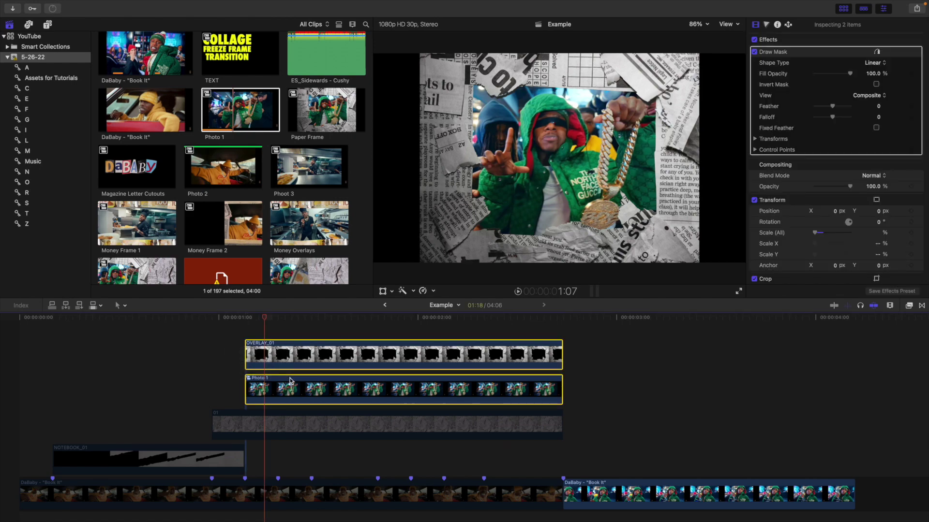
key(alt+g)
text(Pap)
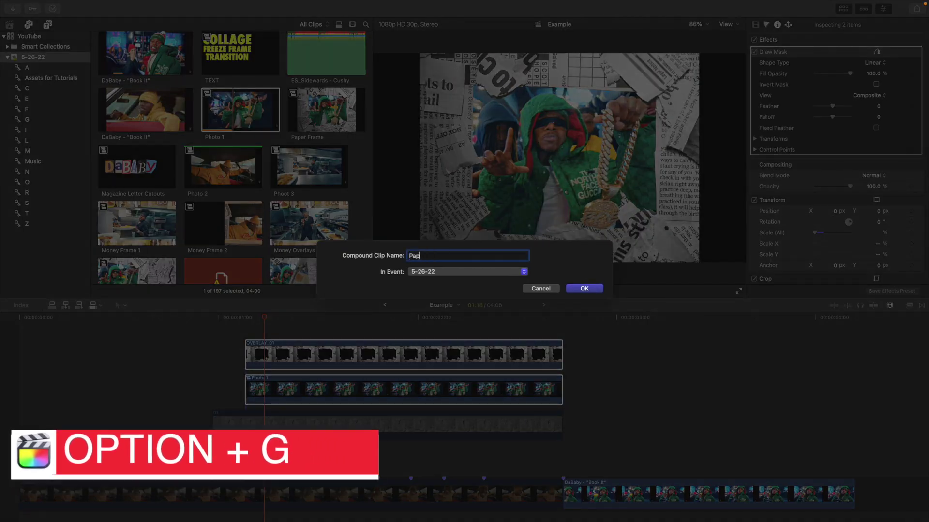
text(er Overlay )
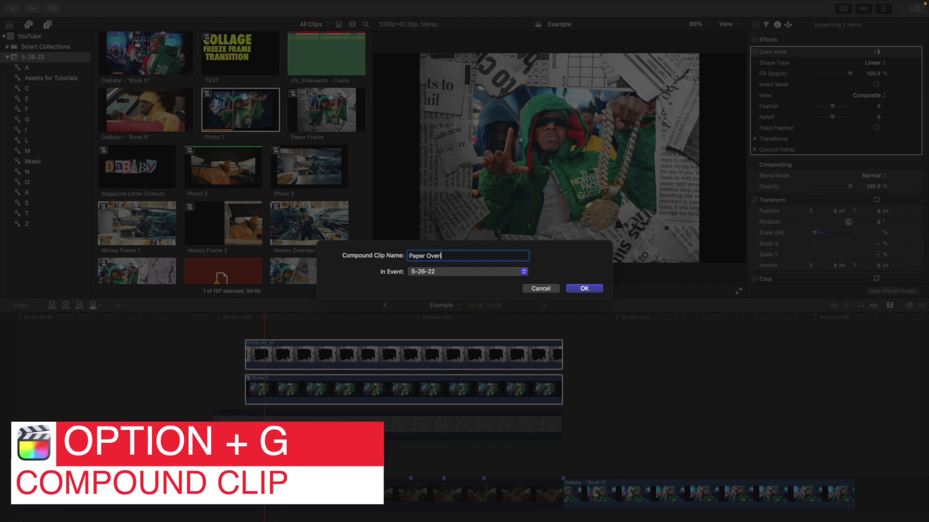
text(1)
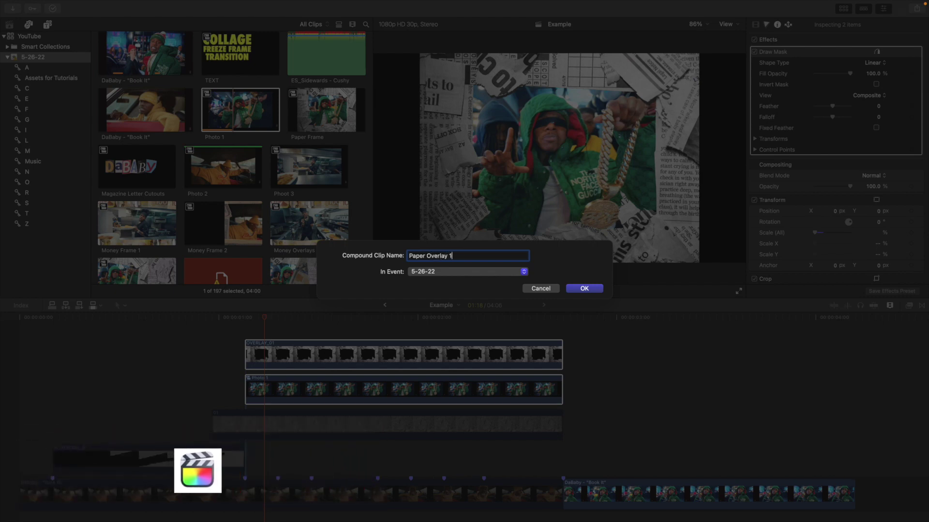
key(Return)
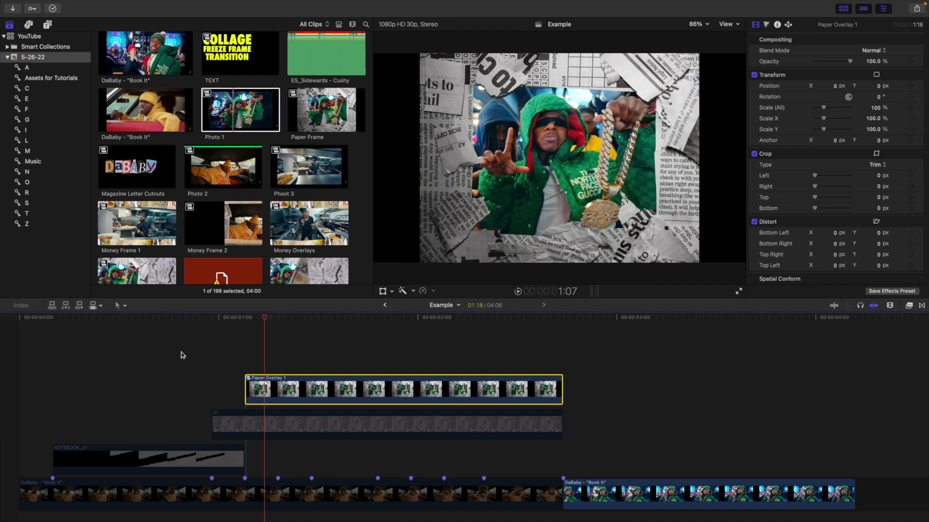
mouse_move(170, 421)
mouse_down()
mouse_move(213, 481)
mouse_move(239, 481)
mouse_up()
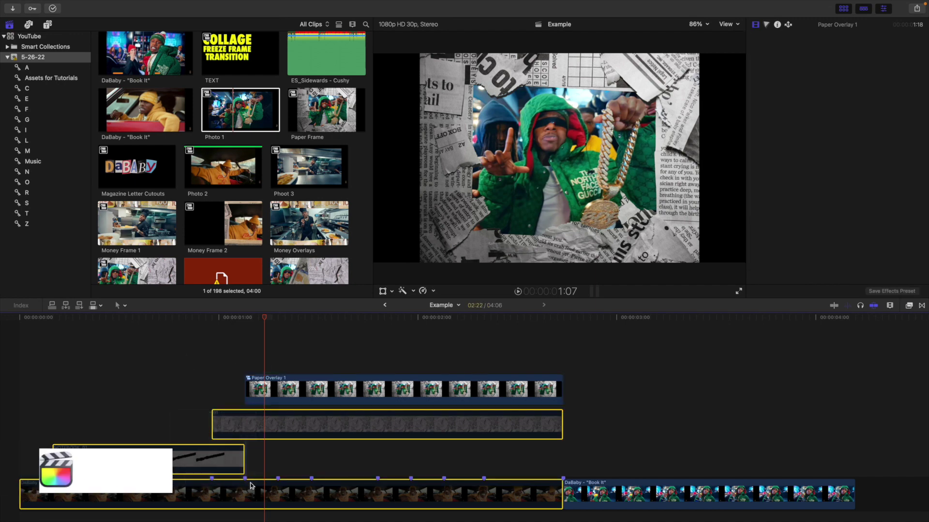
key(v)
Step: Rotate Paper Overlay 1 by 7°, scale it to 126%, and set its X position to about -558.8 px
click(271, 387)
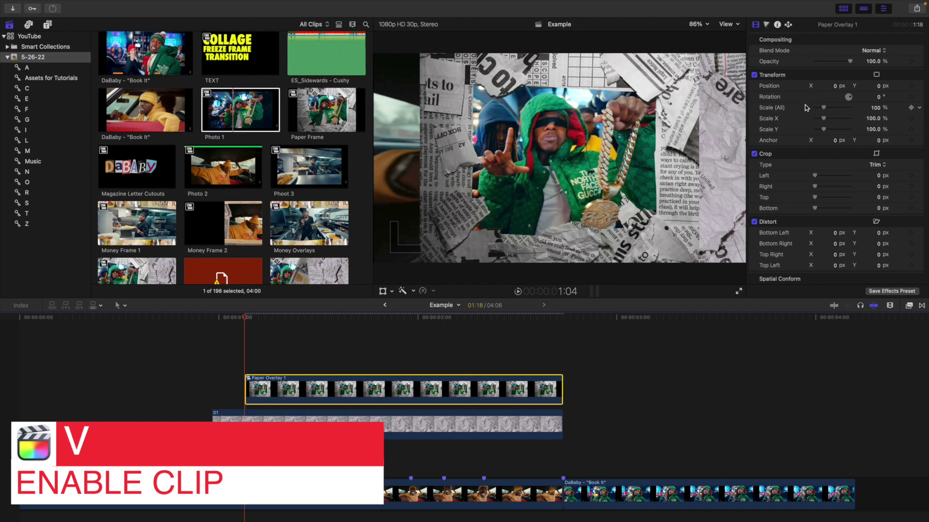
click(876, 96)
text(7)
key(Return)
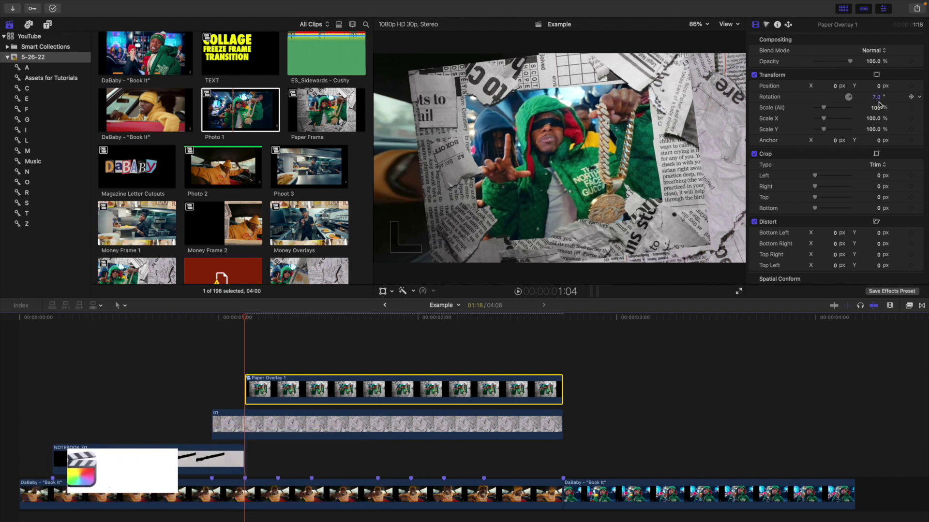
drag(824, 107, 696, 88)
drag(835, 86, 816, 97)
Step: Play back the transition from the start of the timeline to check the timing of the layered paper clips
scroll(288, 350, down, 2)
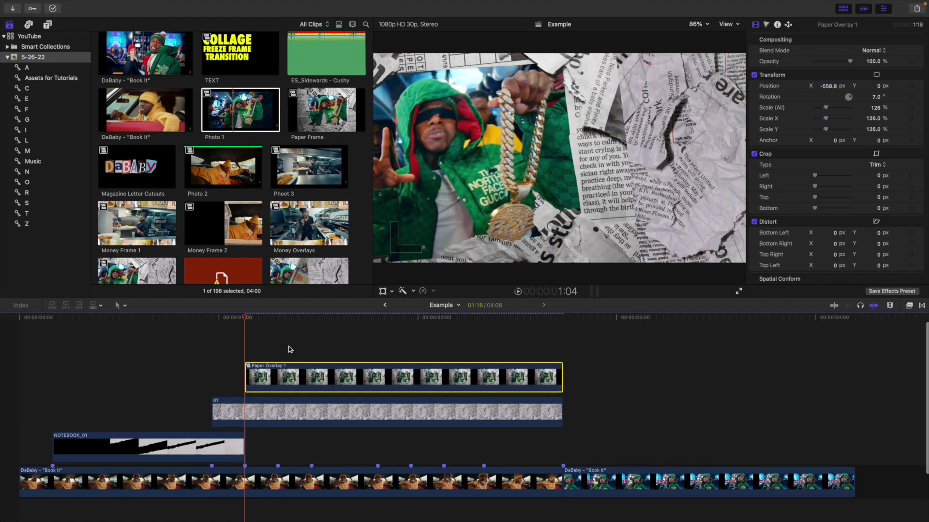
click(9, 366)
key(Home)
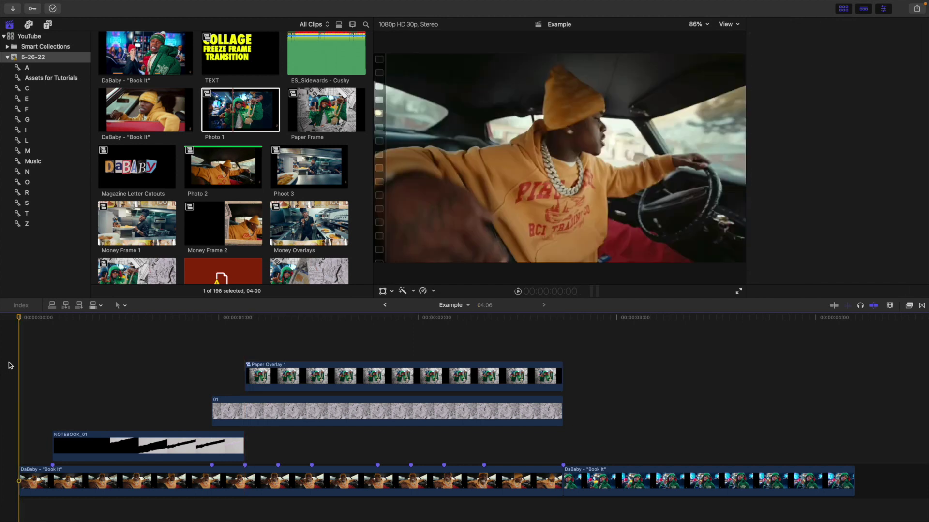
key(space)
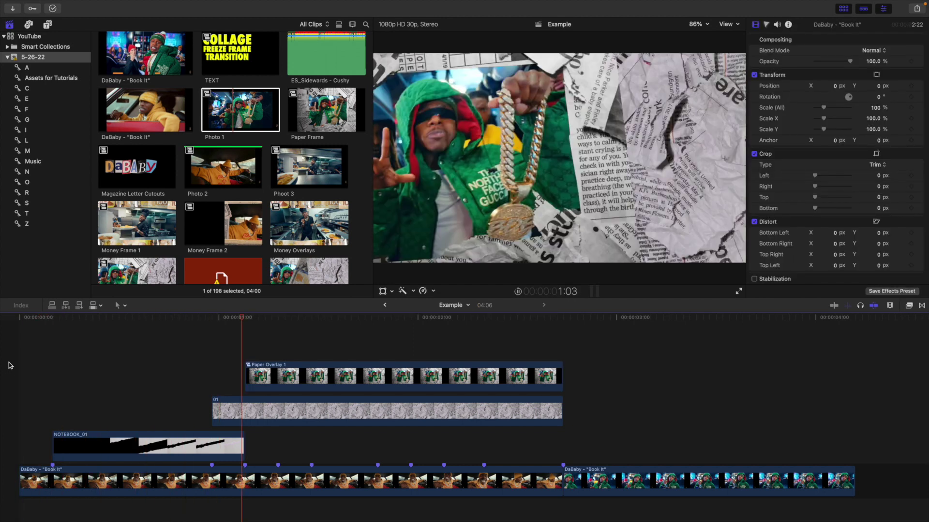
key(Home)
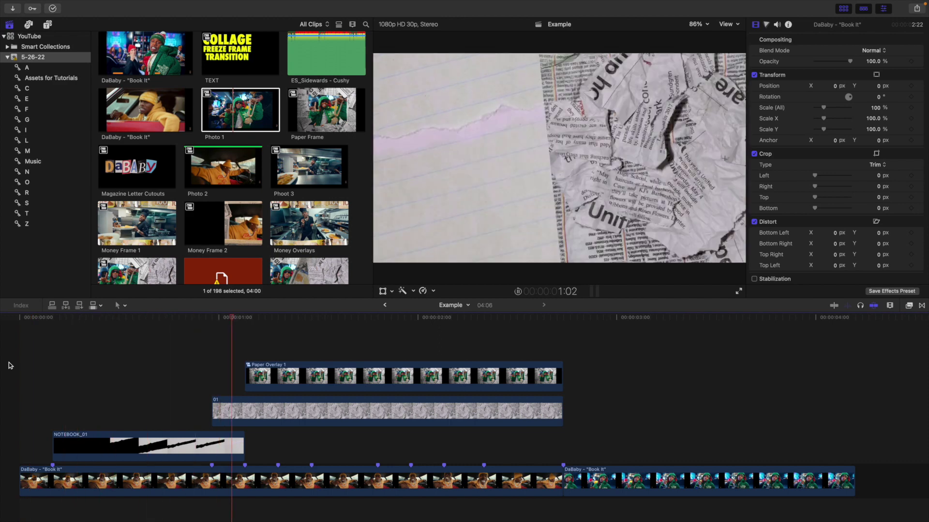
key(Home)
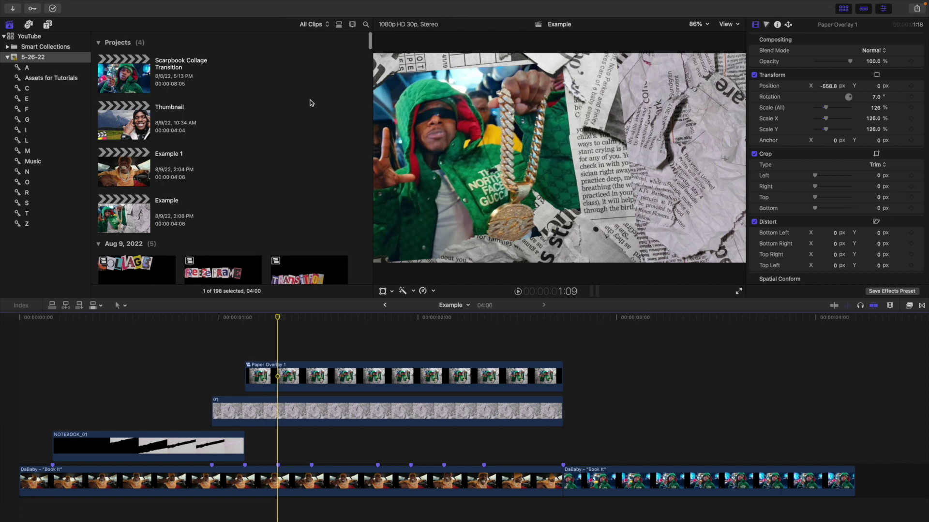
Step: Find the letter cutout B (6), place it above Paper Overlay 1 at the fourth marker, and scale it to 55%
click(366, 25)
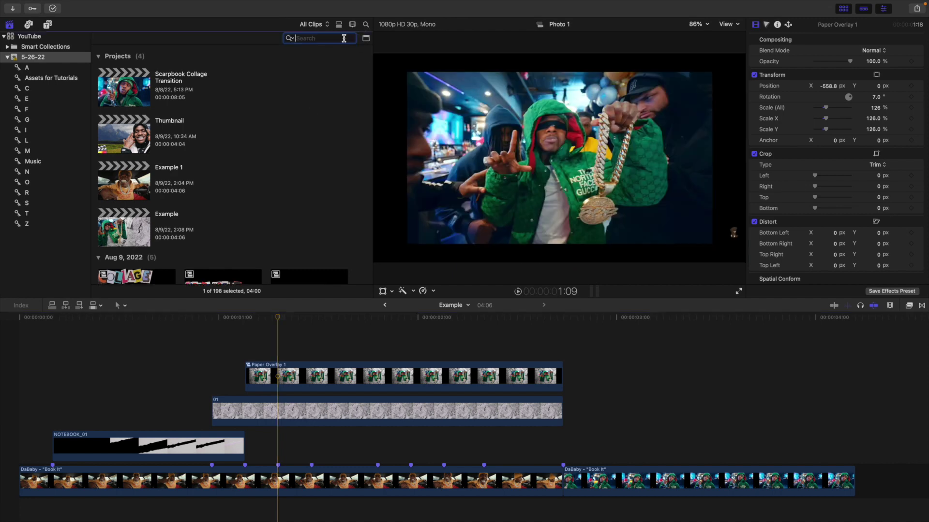
scroll(261, 111, down, 15)
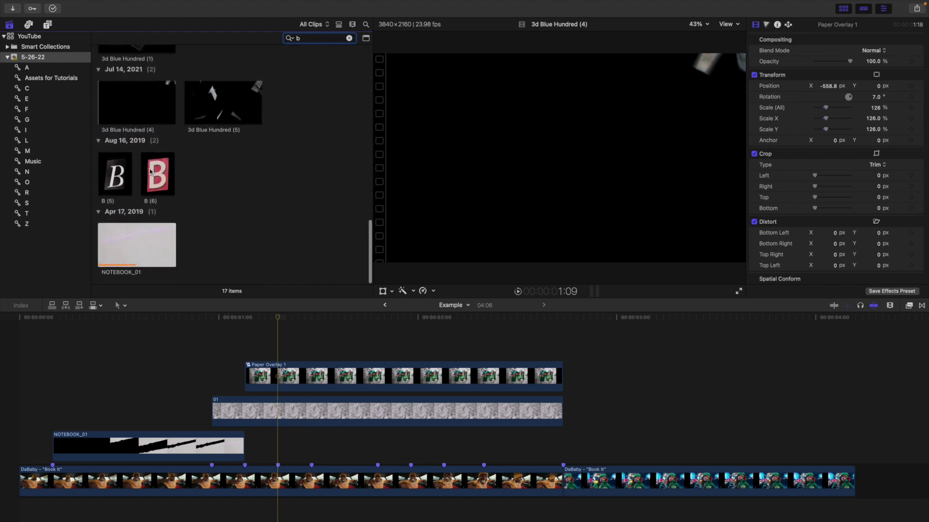
click(156, 172)
drag(179, 209, 290, 347)
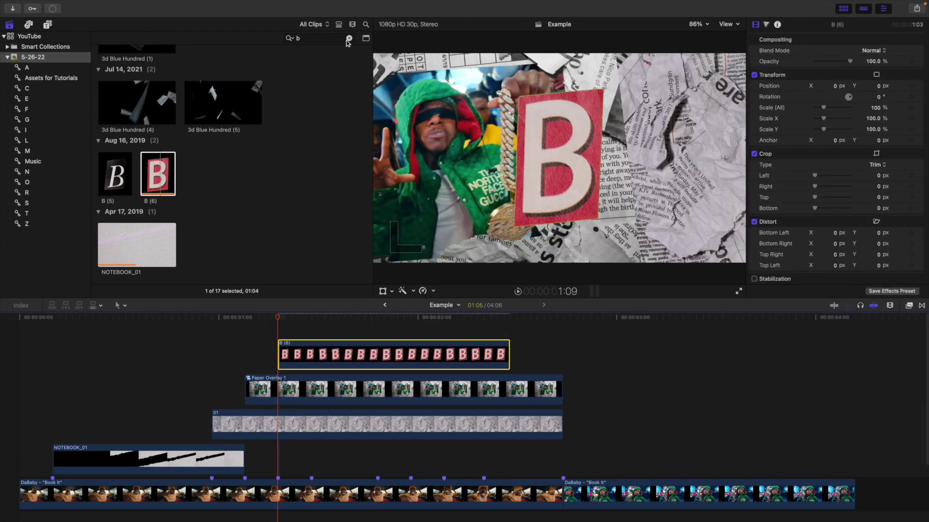
click(348, 38)
click(305, 350)
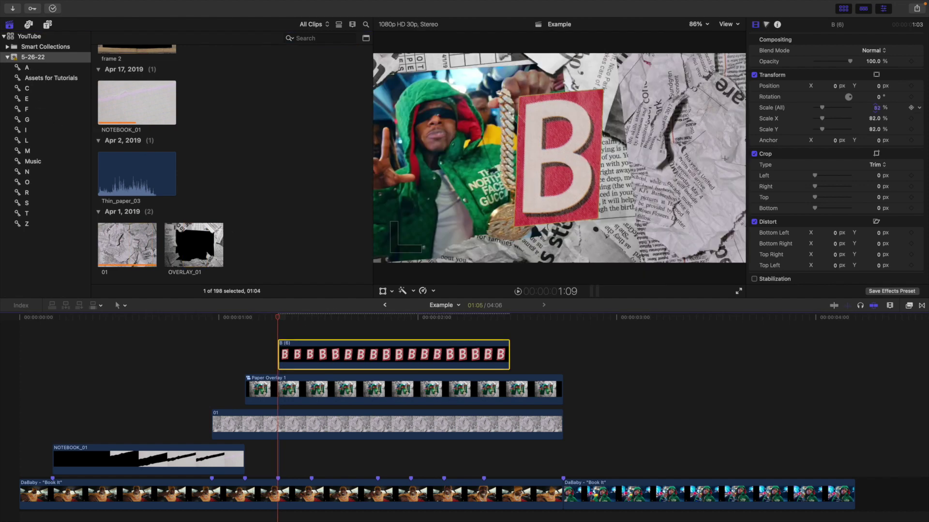
drag(876, 108, 876, 110)
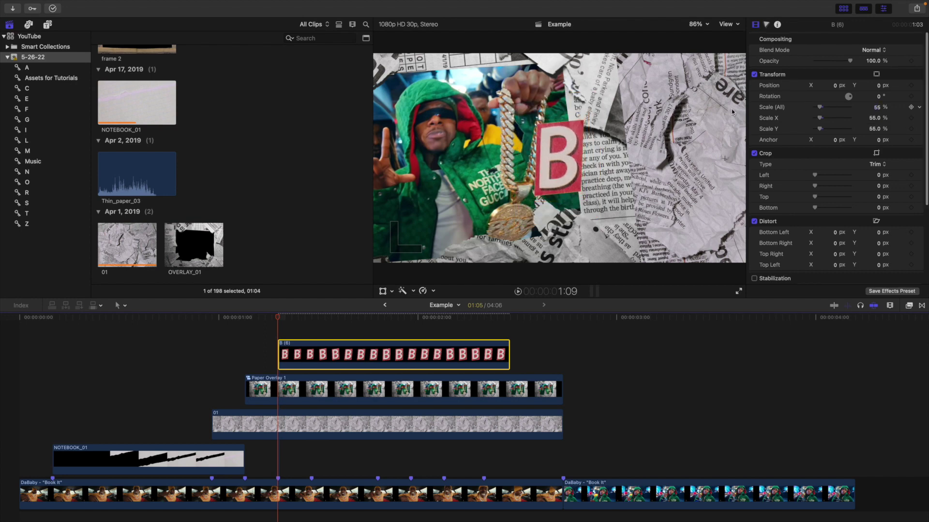
Step: Place letter cutout A (3) between Paper Overlay 1 and the B clip at the fourth marker and scale it to 37%
click(28, 68)
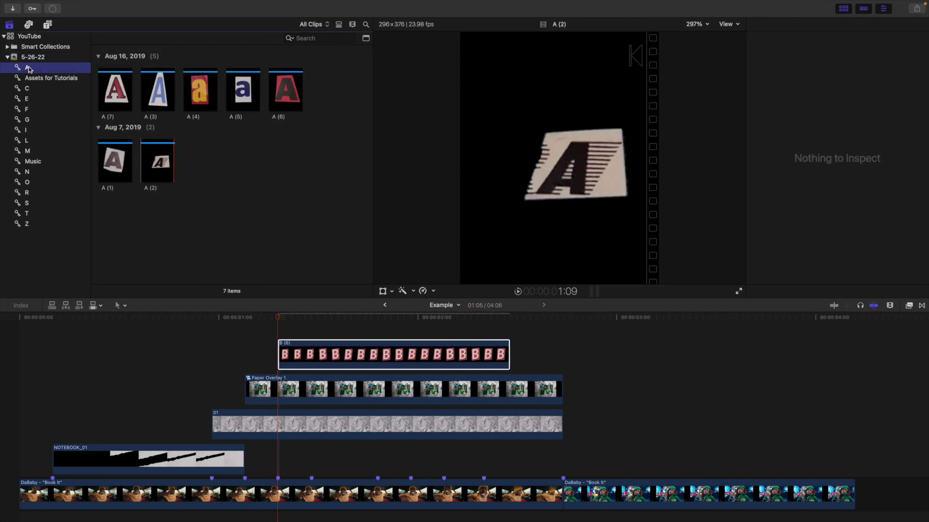
drag(159, 97, 284, 370)
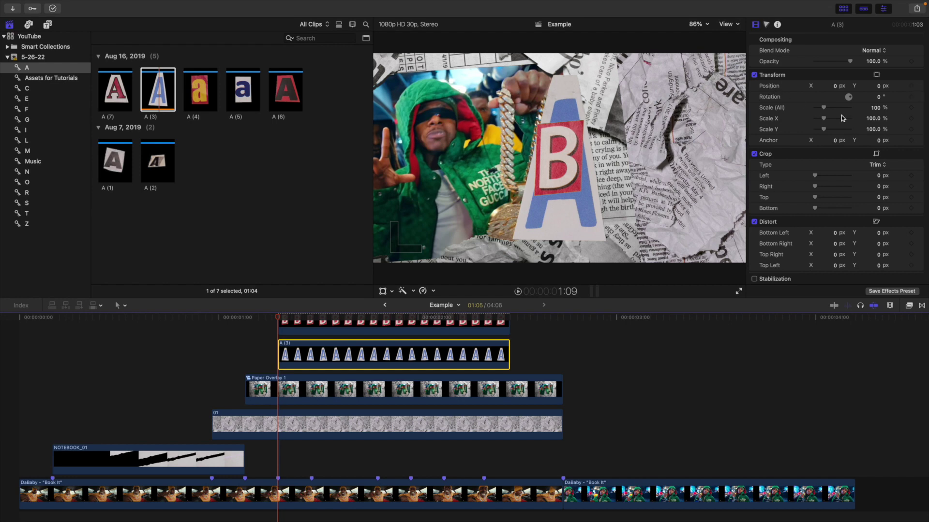
drag(876, 110, 846, 113)
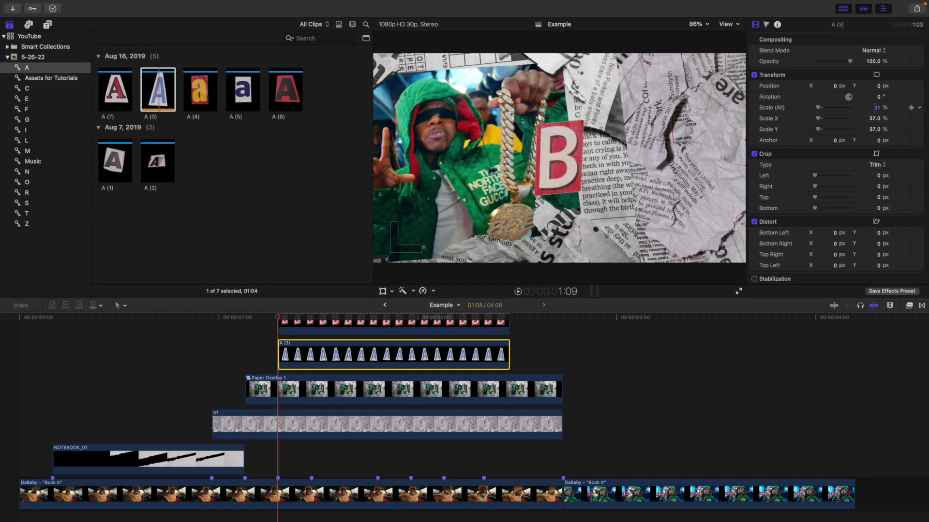
Step: Set the A (3) letter cutout's X position to 200 px and its scale to 46%
click(834, 87)
text(200)
key(Return)
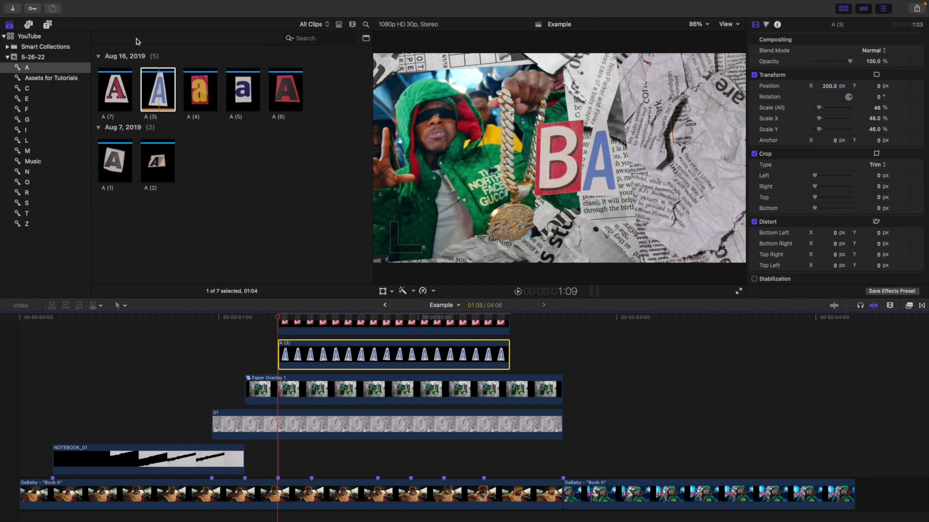
Step: Place letter cutout B (5) below the A (3) clip at the fourth marker, scale it to 50%, and set its X position to 412 px
click(51, 58)
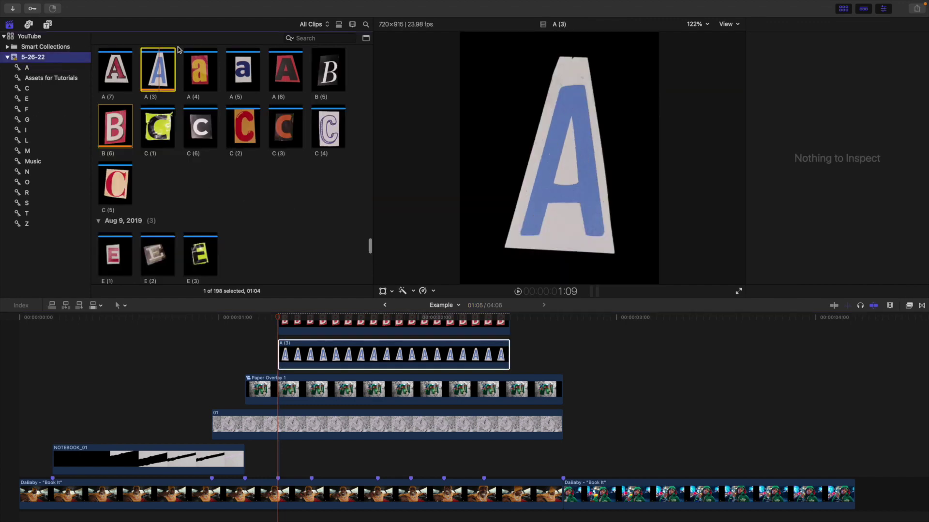
click(336, 73)
drag(336, 73, 284, 372)
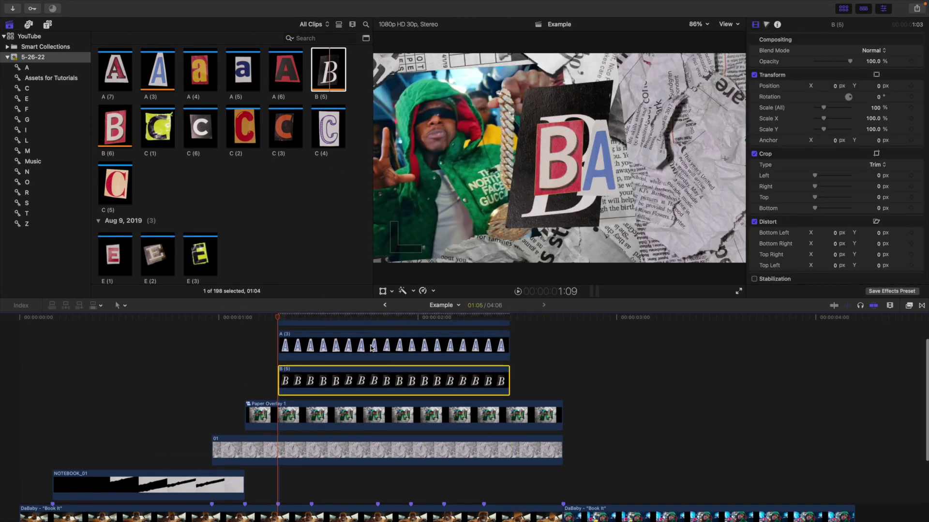
drag(875, 107, 885, 89)
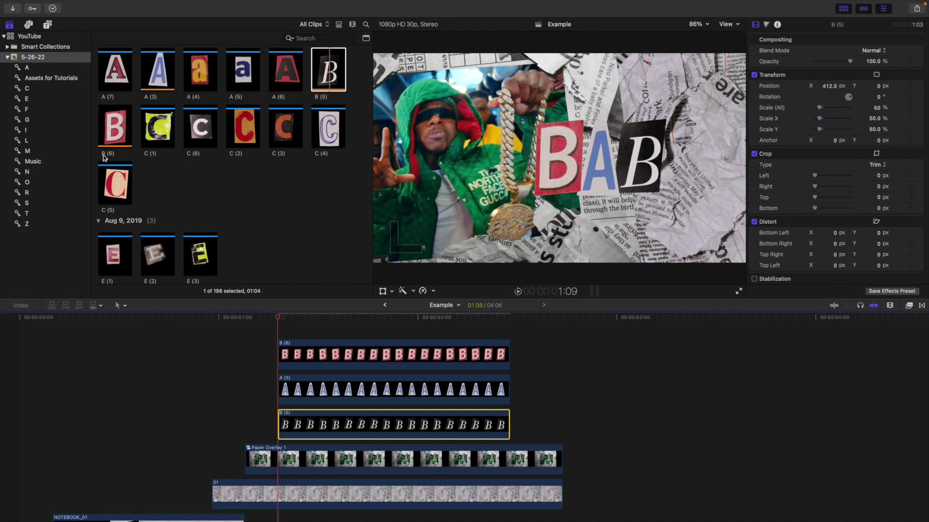
Step: Find letter cutout Y (1), place it below the B (5) clip at the fourth marker, scale it to 48%, and set its X position to 657 px
click(334, 37)
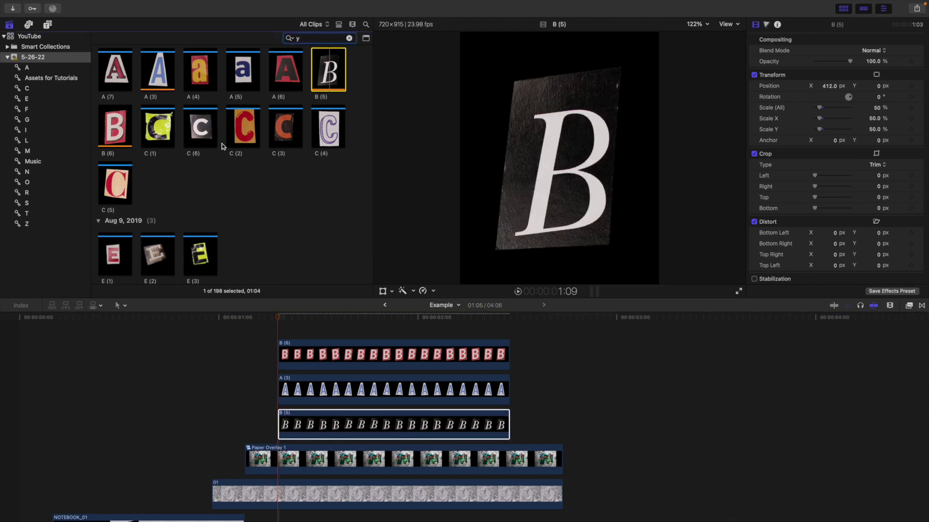
scroll(199, 140, down, 20)
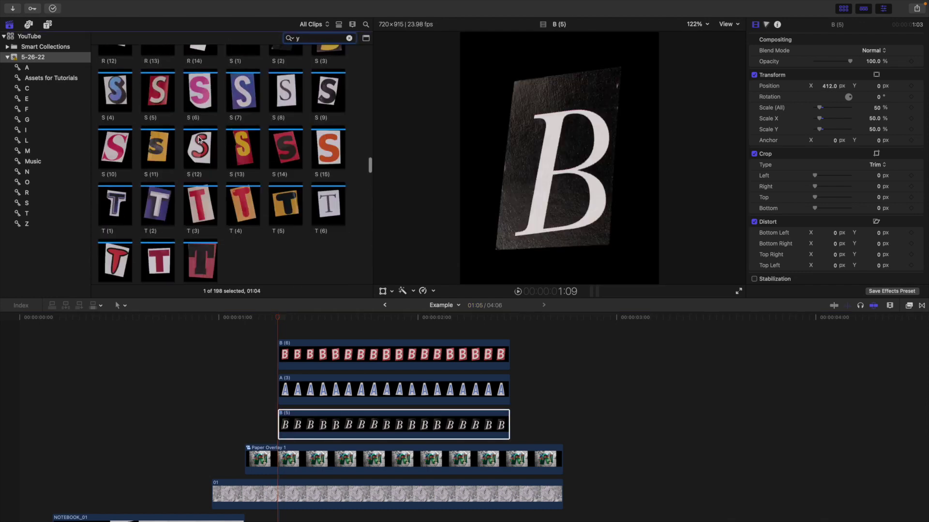
scroll(198, 140, down, 20)
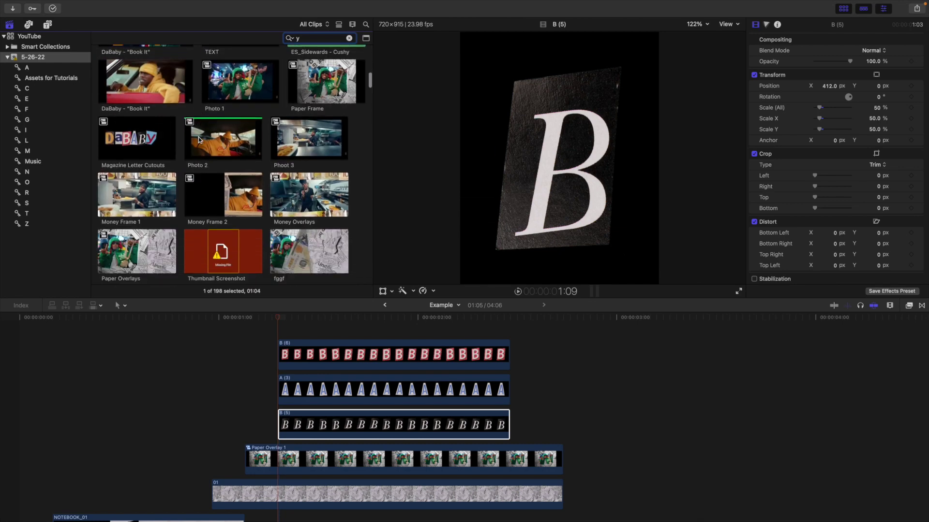
scroll(199, 140, down, 20)
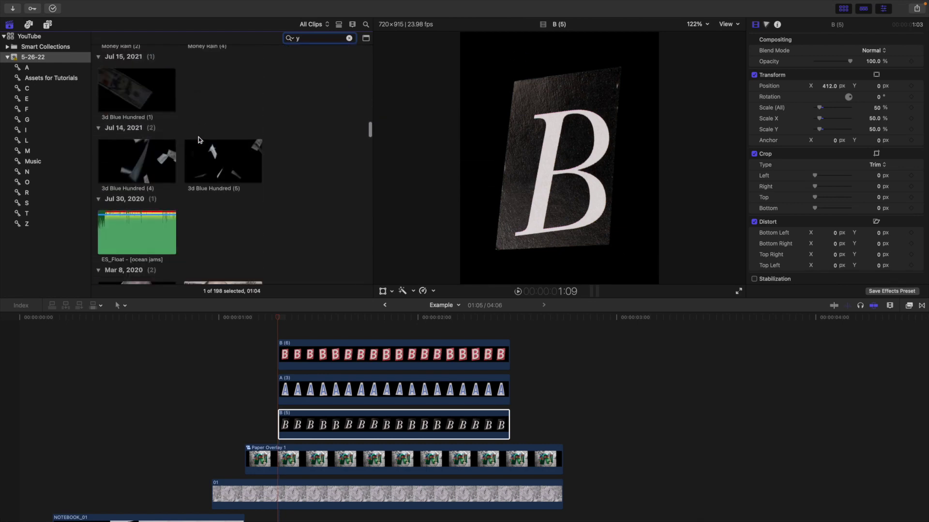
scroll(198, 140, down, 20)
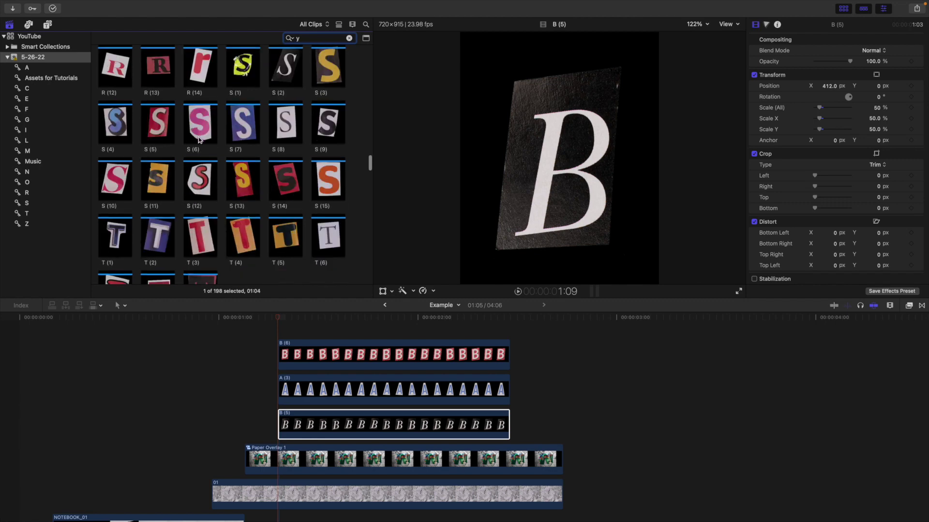
scroll(198, 140, down, 10)
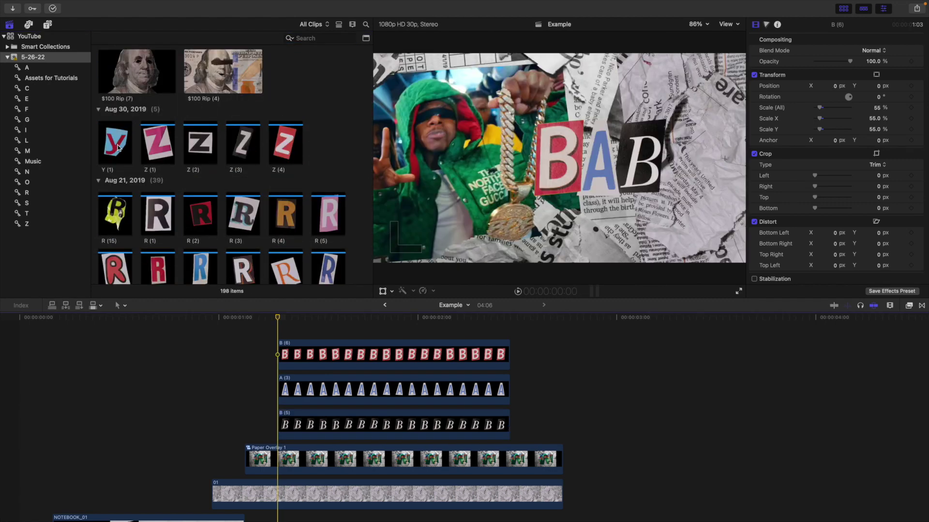
drag(118, 147, 278, 432)
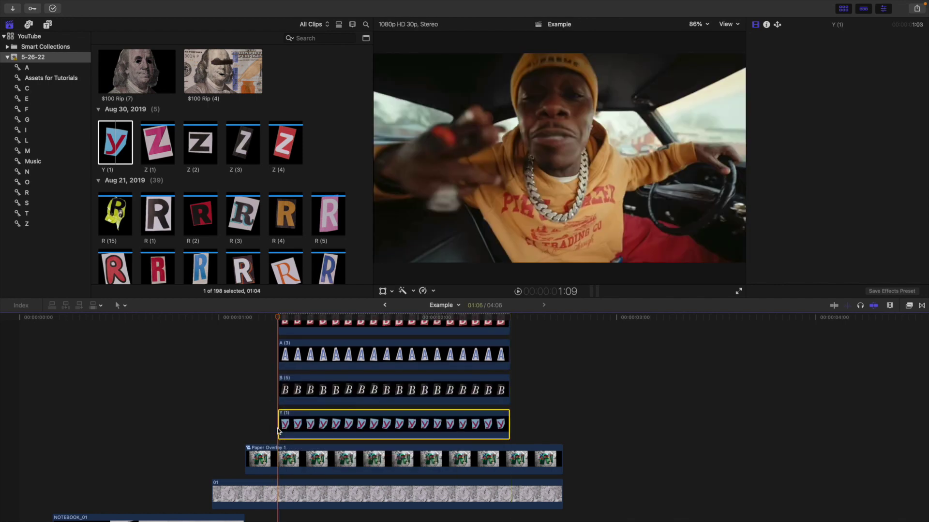
drag(874, 111, 858, 86)
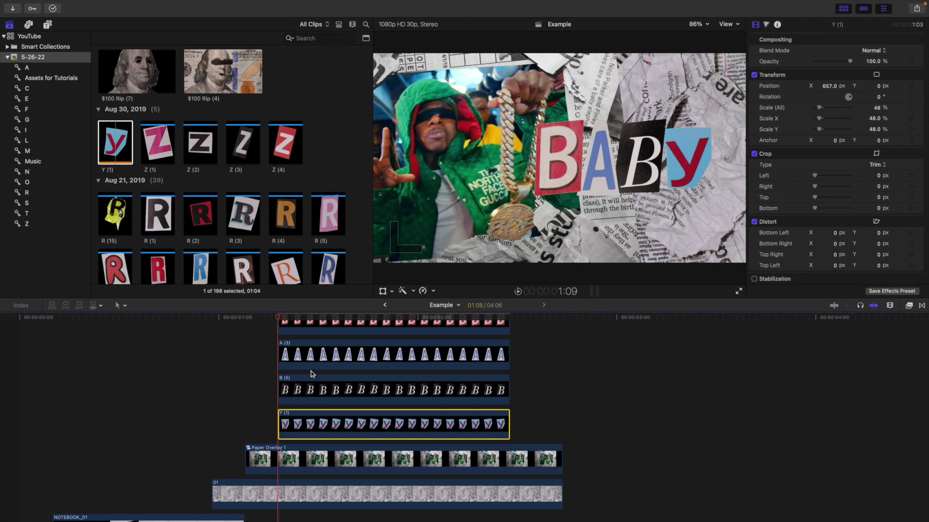
Step: Find the letter cutout D (1) and place it above the B (6) clip at the fourth marker
scroll(312, 374, up, 3)
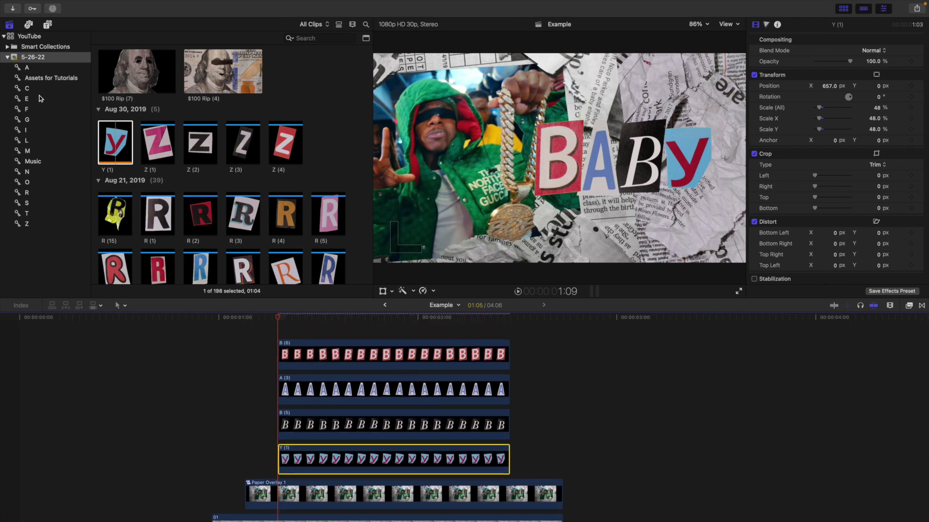
scroll(191, 156, down, 15)
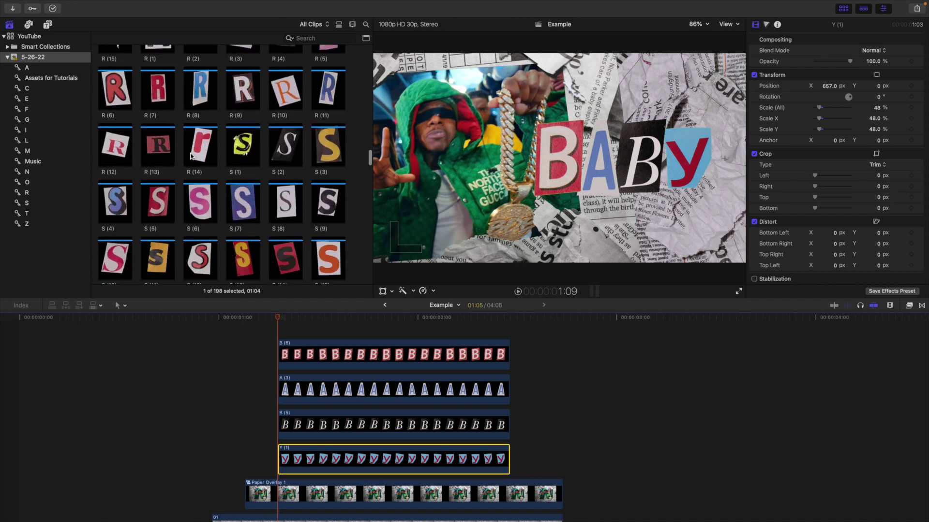
scroll(191, 156, down, 15)
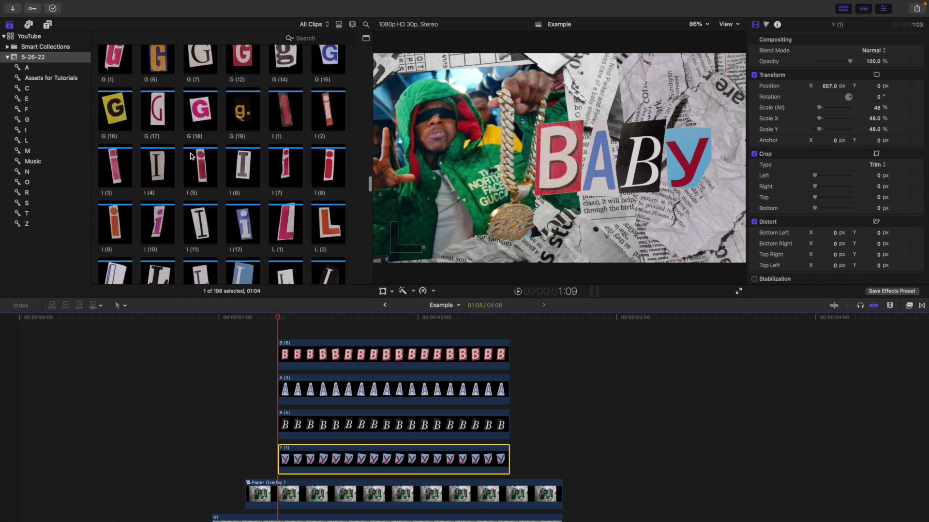
scroll(191, 156, down, 12)
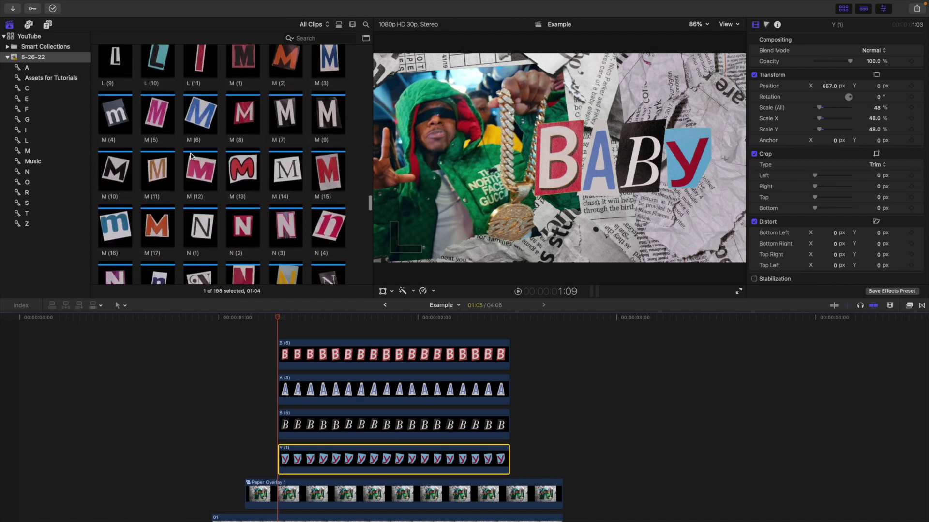
scroll(191, 155, down, 10)
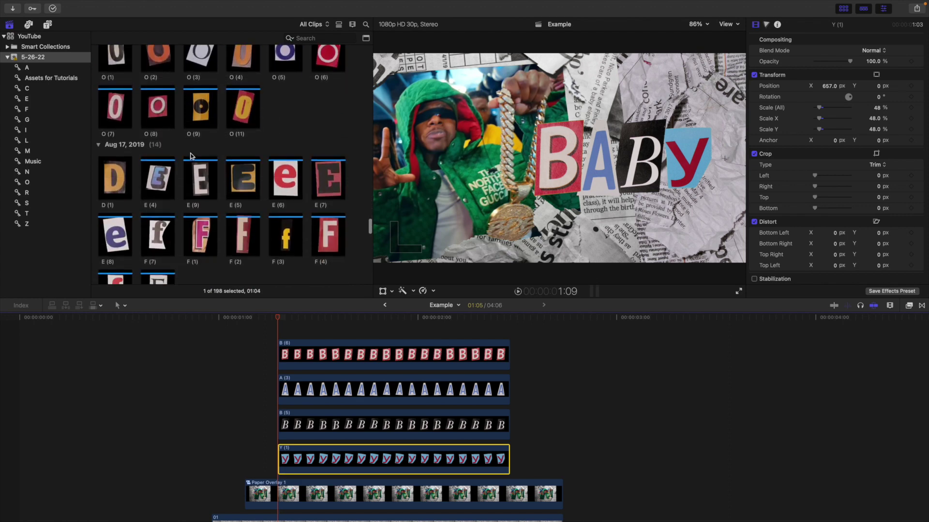
click(113, 174)
drag(113, 174, 311, 323)
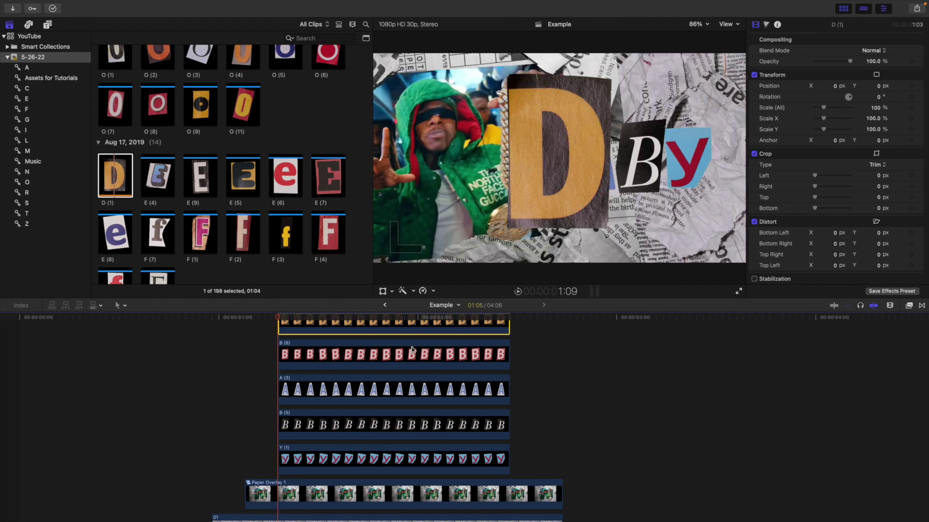
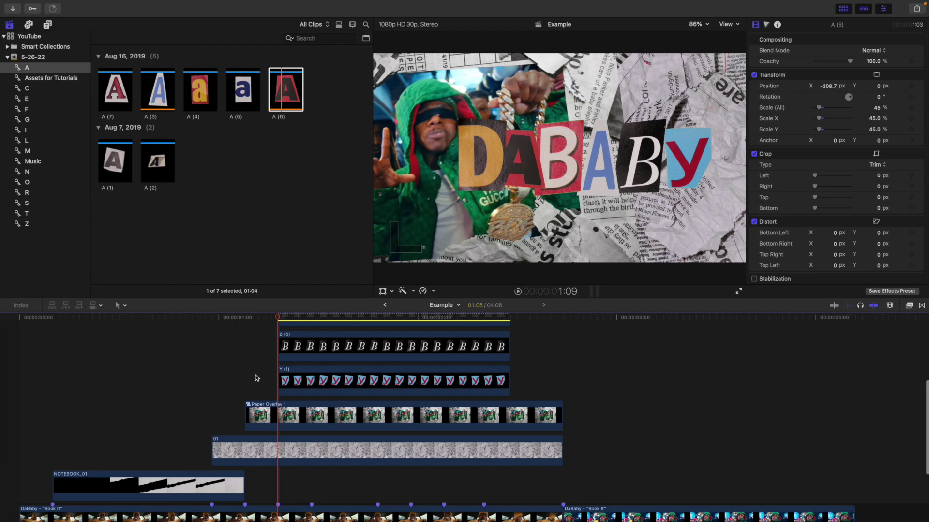
Step: Play back the letter cutouts from just after the start of Paper Overlay 1 to check their animation
click(250, 378)
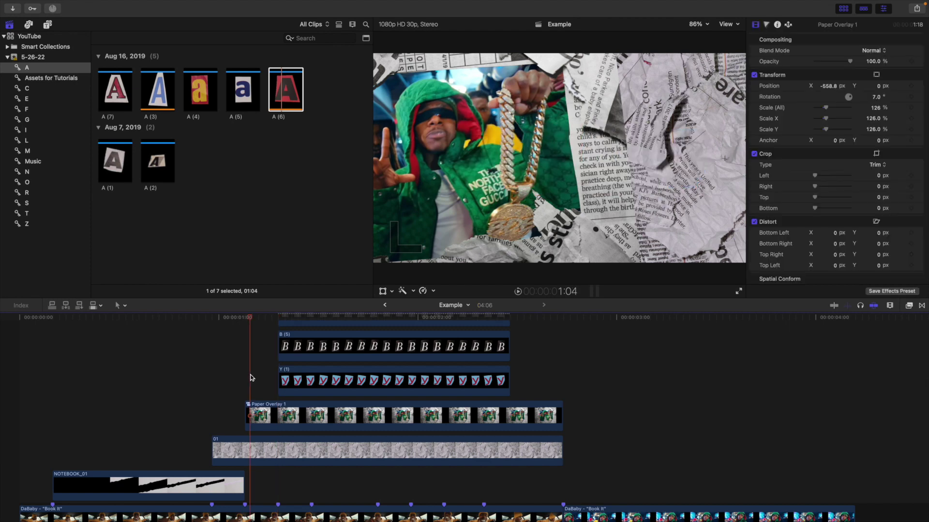
key(space)
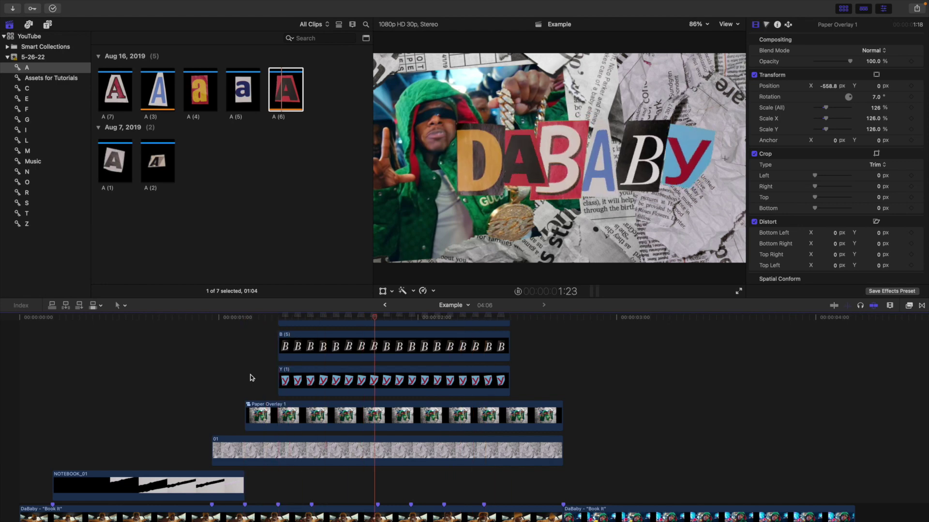
click(250, 377)
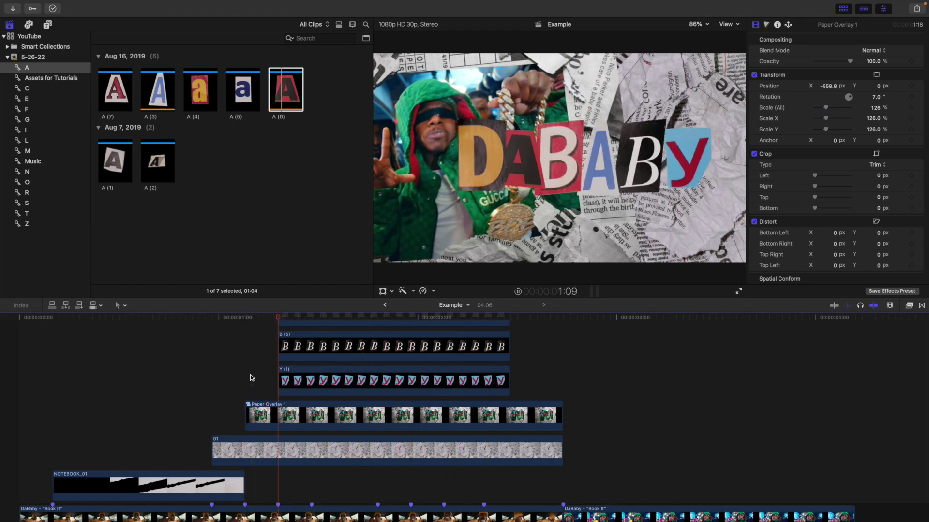
Step: Combine the six letter clips into a compound clip named Letters in the 5-26-22 event
scroll(304, 382, up, 10)
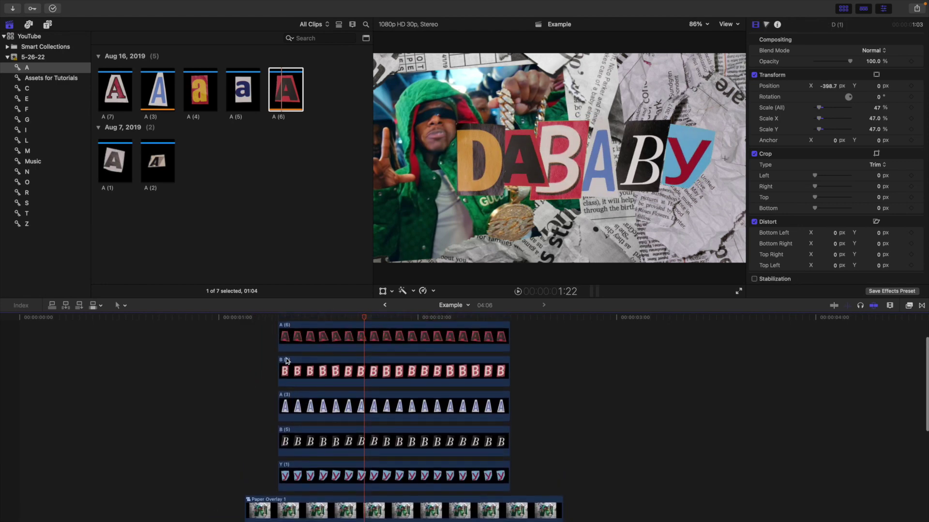
drag(254, 349, 347, 482)
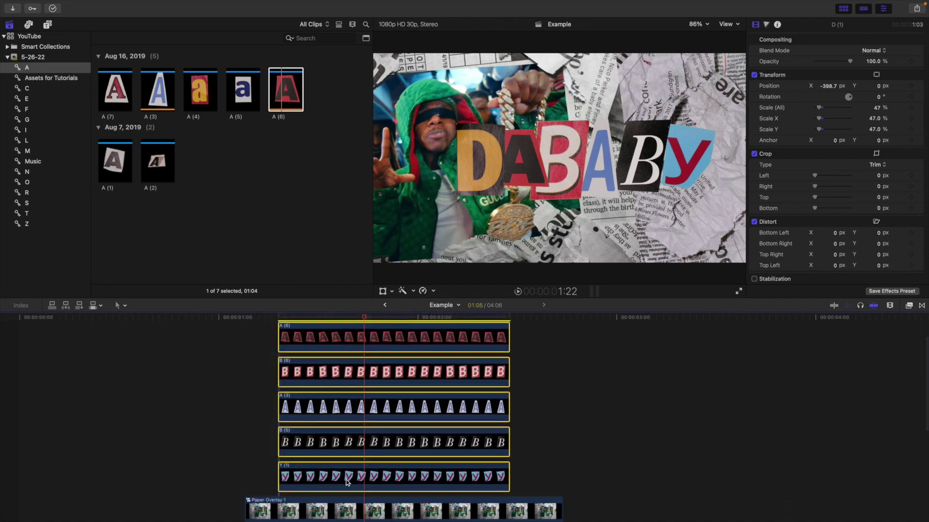
key(alt+g)
text(L)
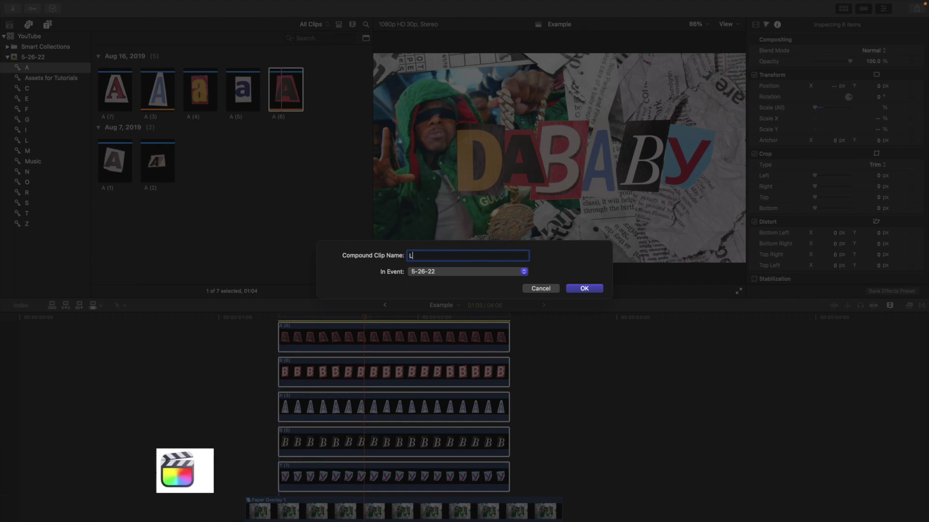
text(etters)
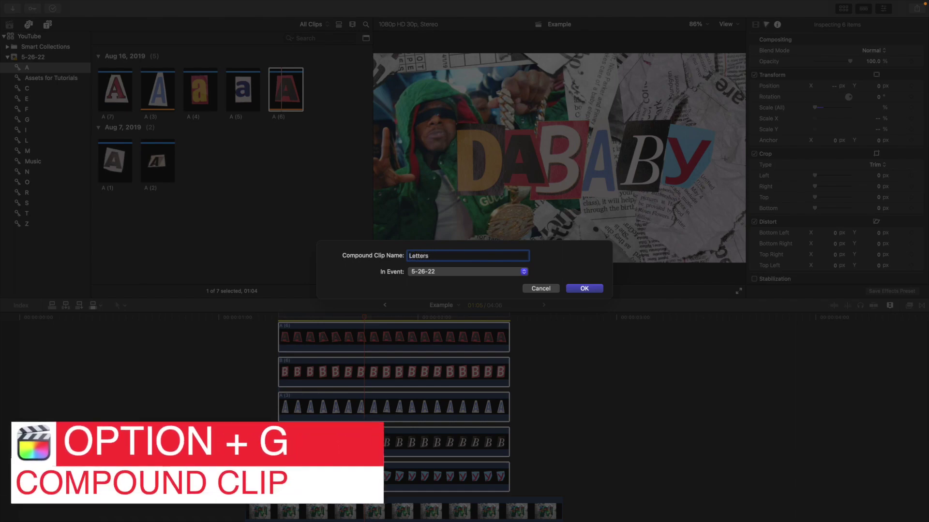
key(Return)
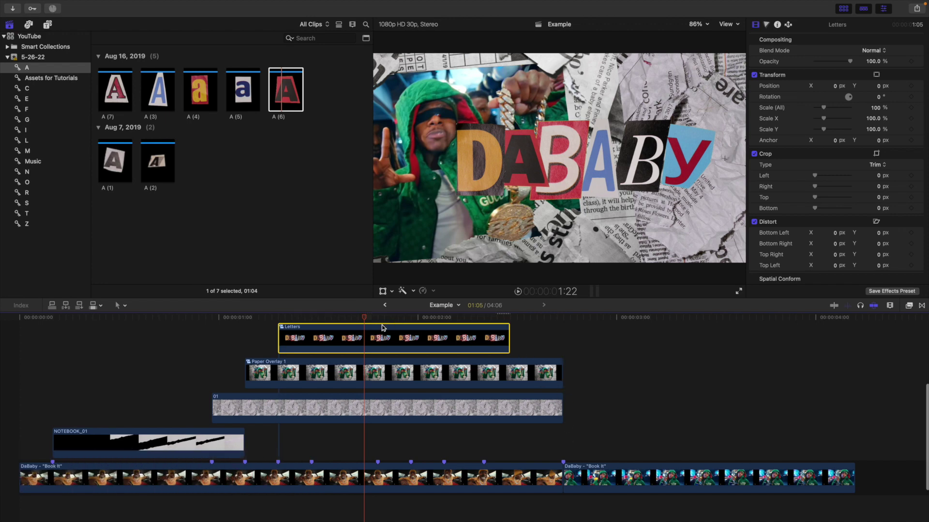
Step: Open the Letters compound clip and copy all six letter clips inside it
double_click(372, 337)
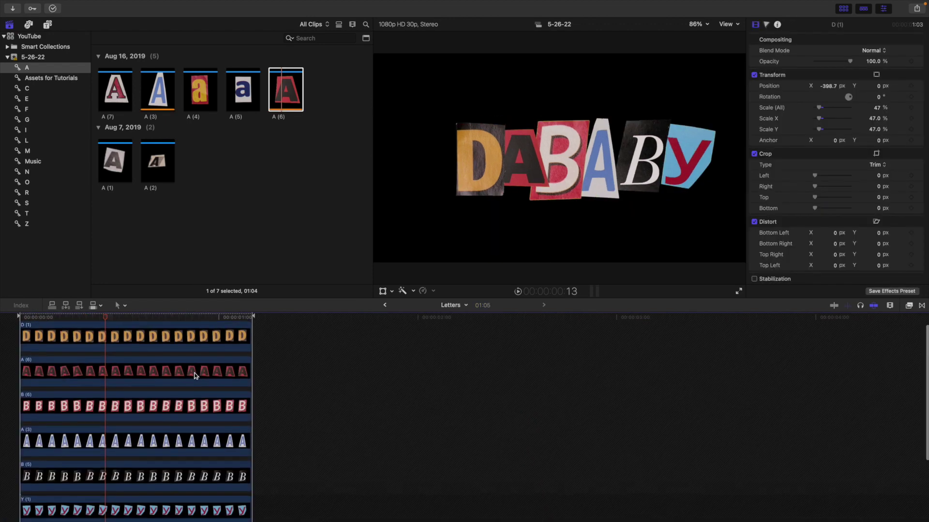
click(101, 351)
drag(106, 375, 131, 516)
key(super+c)
scroll(161, 338, up, 3)
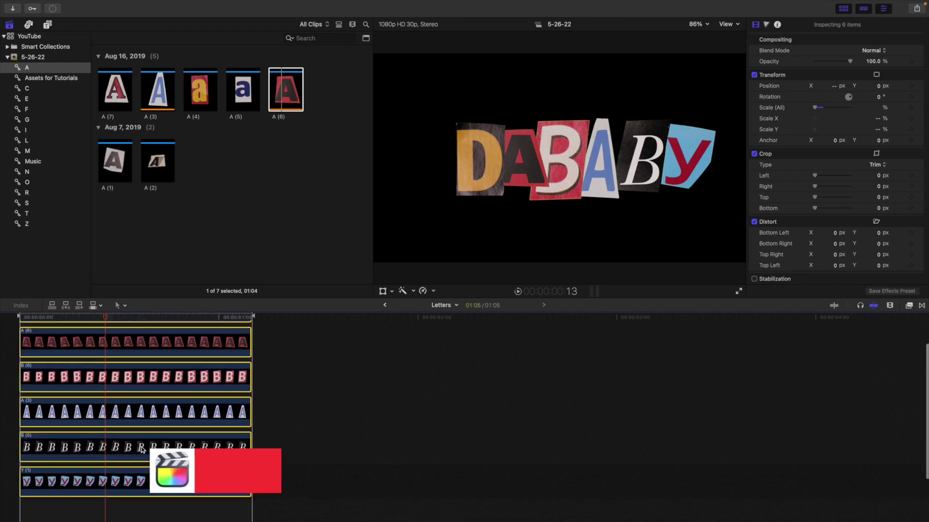
Step: Paste the copied letter clips at the end of the originals inside the Letters compound clip, then return to the Example timeline
click(154, 331)
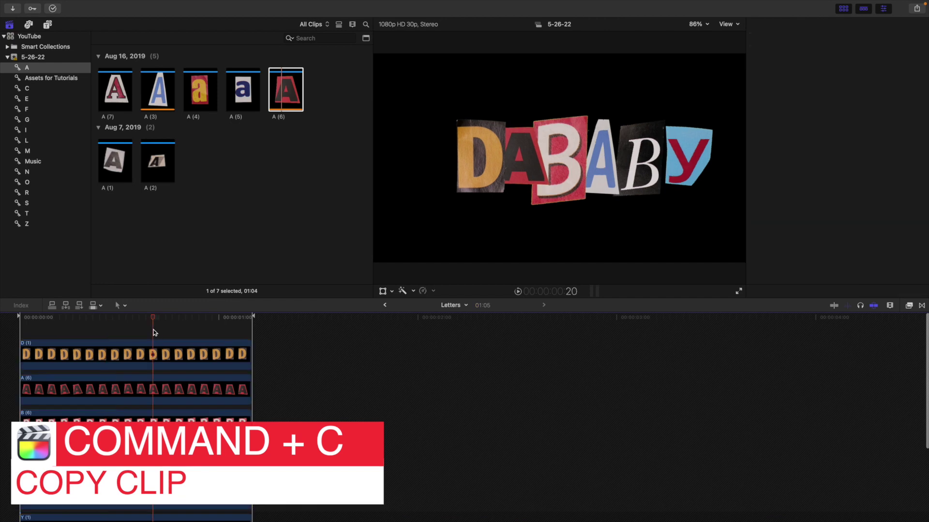
click(251, 328)
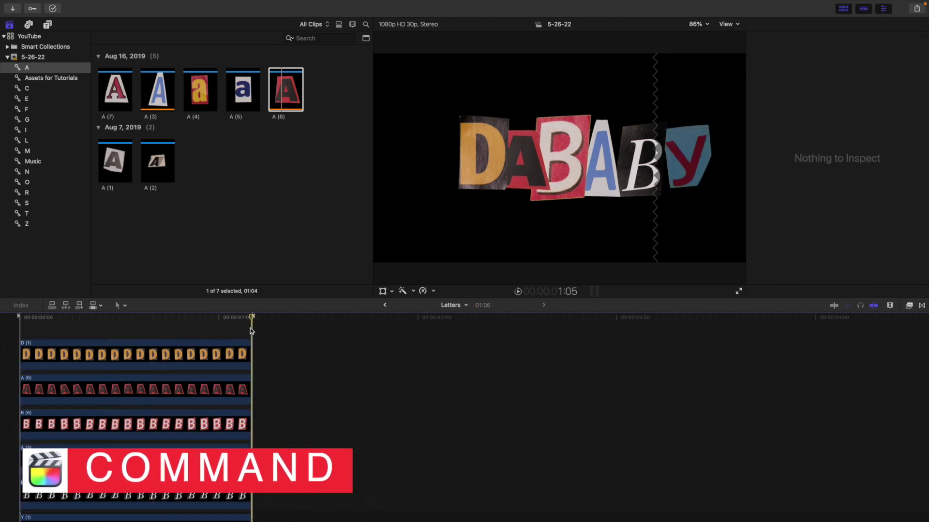
key(super+v)
key(super+v)
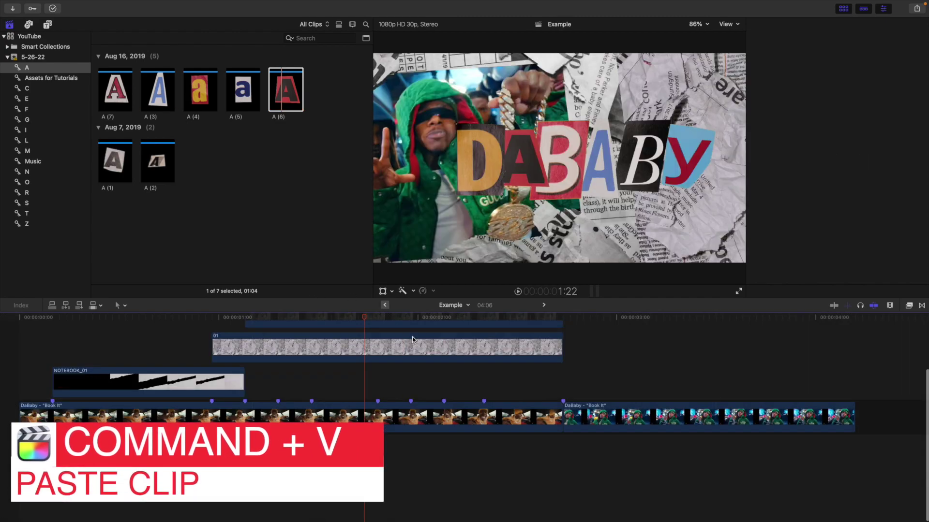
key(super+v)
Step: Extend the Letters clip to the end of Paper Overlay 1 and play back the transition from the notebook tear
drag(508, 351, 559, 351)
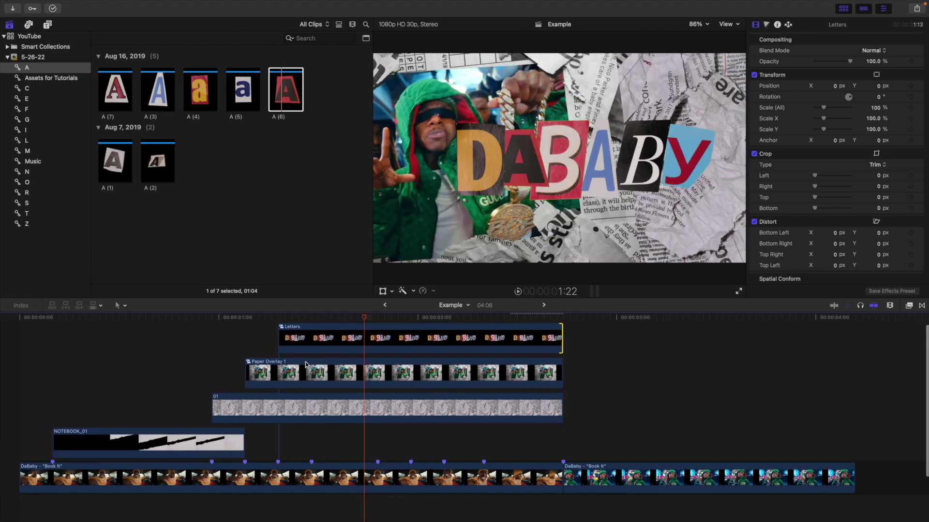
click(193, 364)
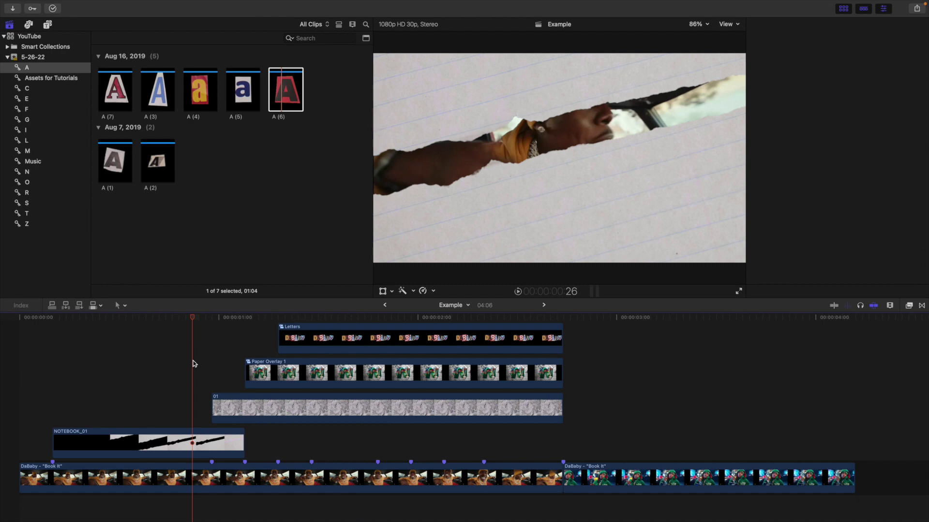
key(space)
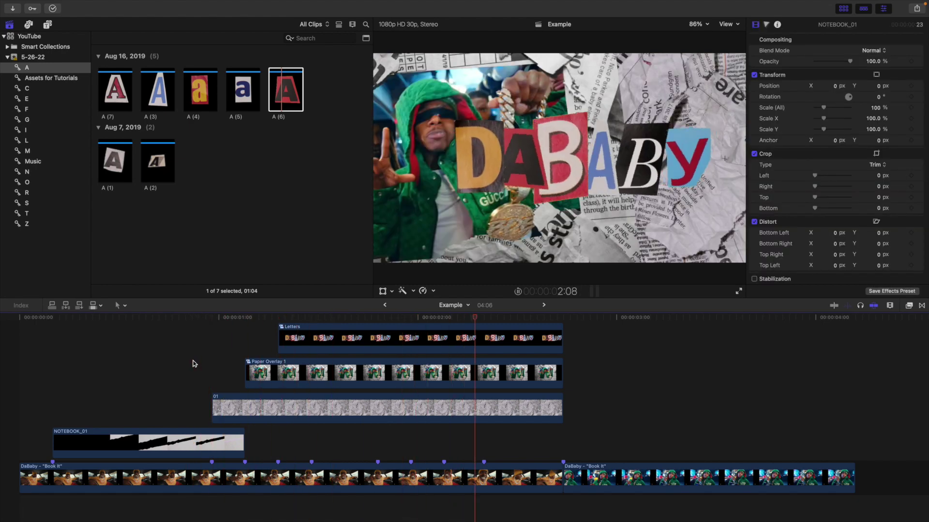
Step: Using the viewer's yellow center guides, set the Letters clip's Y position to 24 px and hide the guides again
key(space)
click(379, 339)
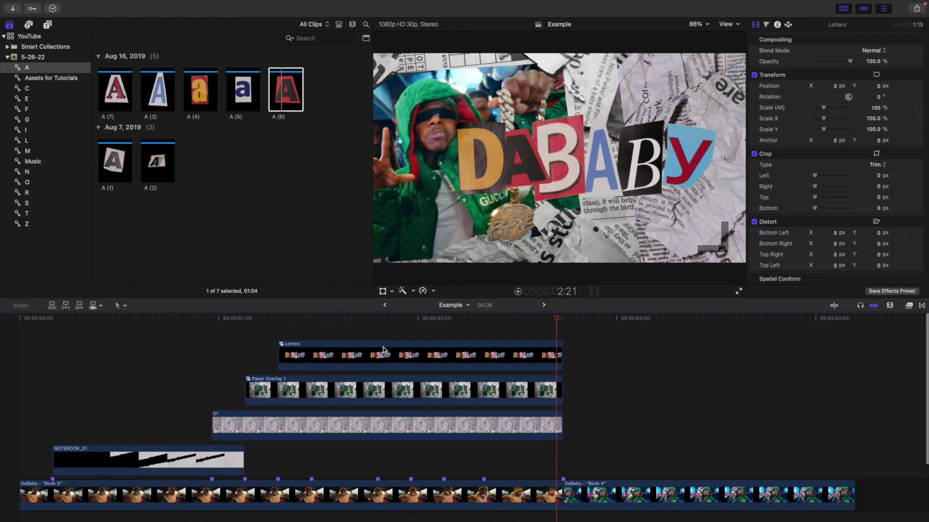
click(378, 318)
click(727, 24)
click(788, 232)
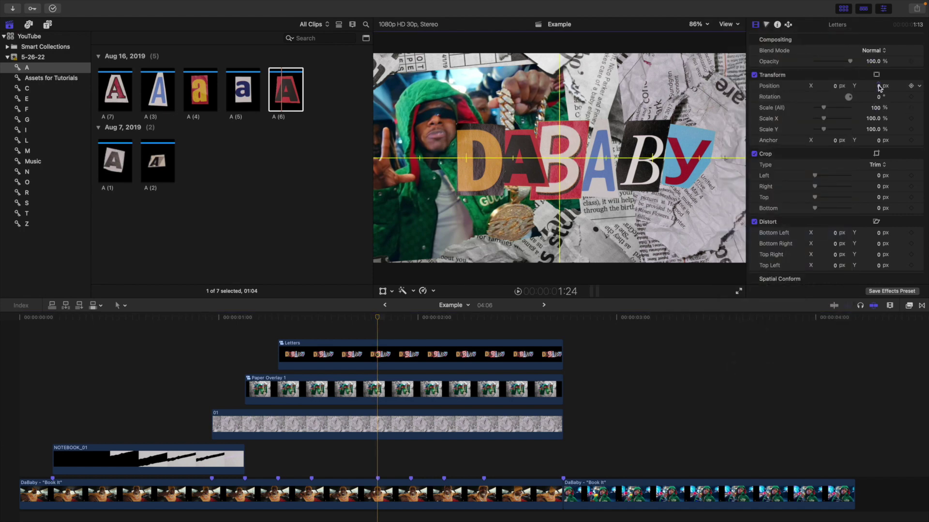
text(24)
key(Return)
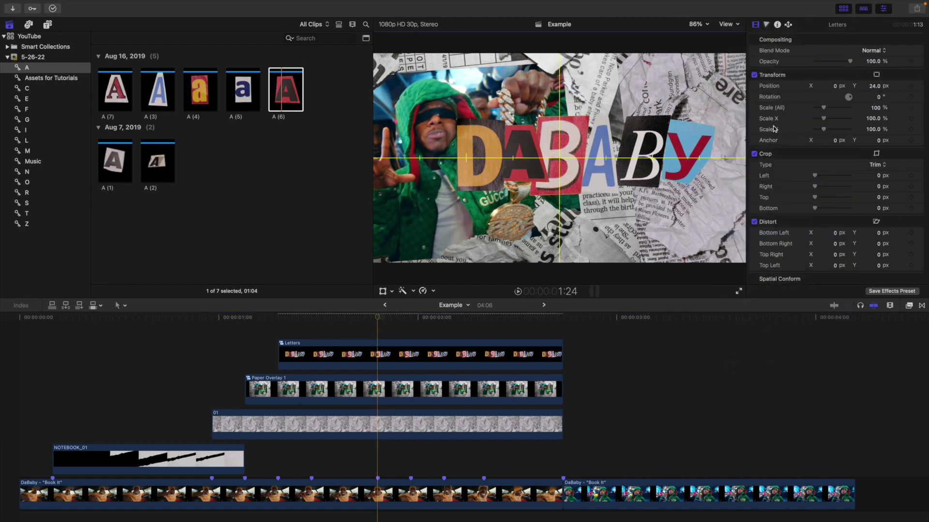
click(732, 23)
click(774, 233)
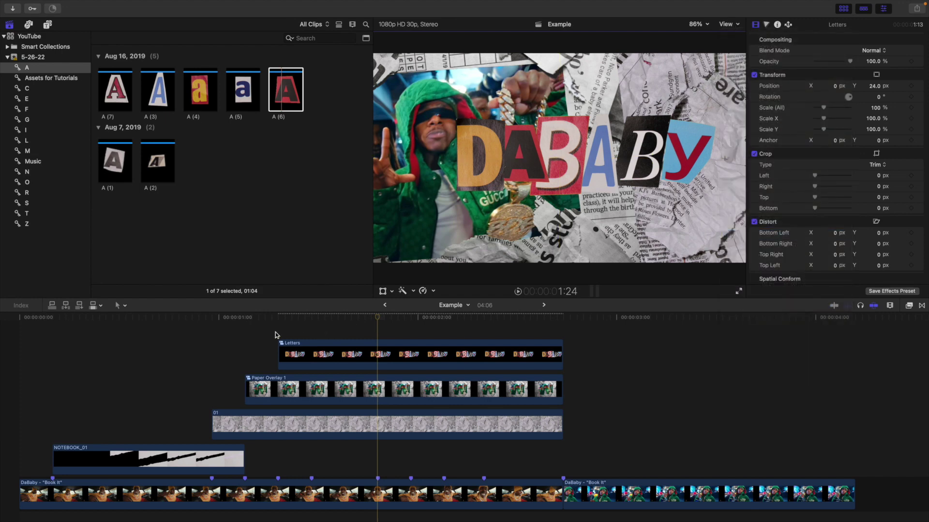
Step: Play back the whole transition from the beginning of the Example timeline
click(277, 333)
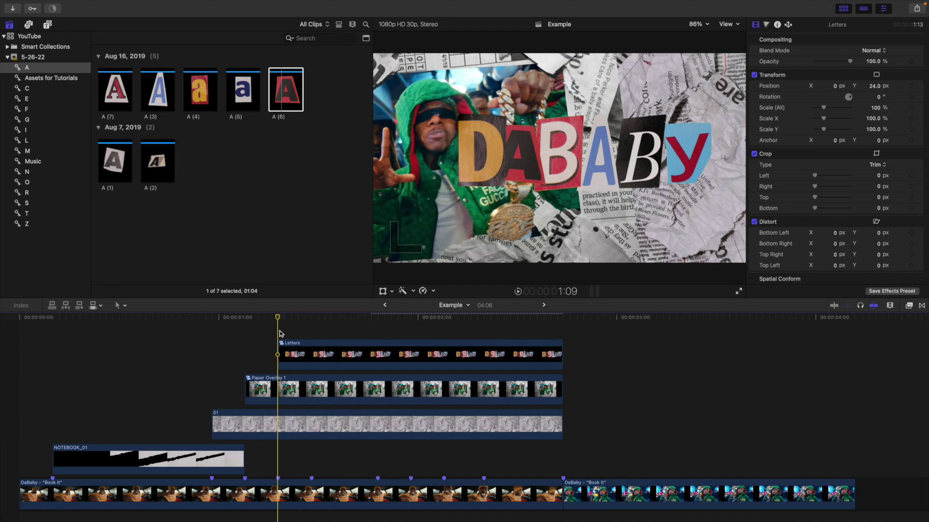
scroll(127, 362, down, 3)
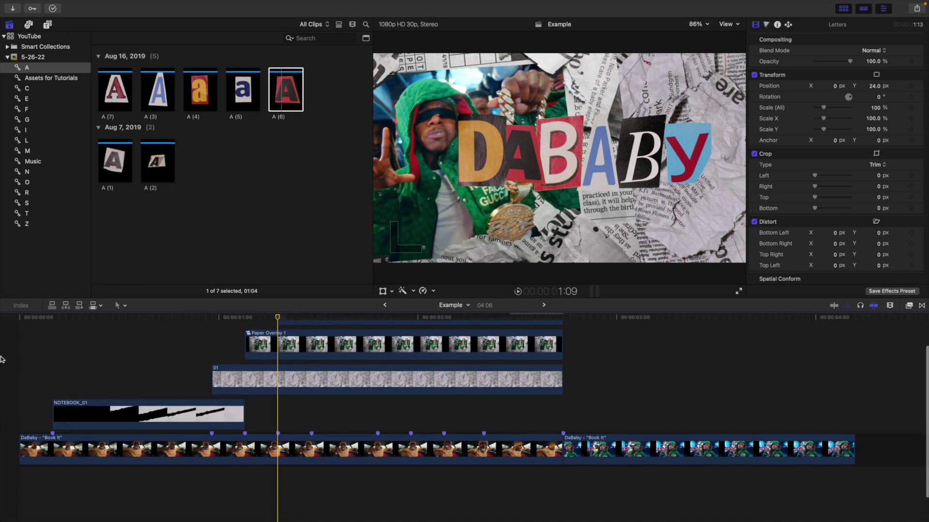
key(Home)
key(space)
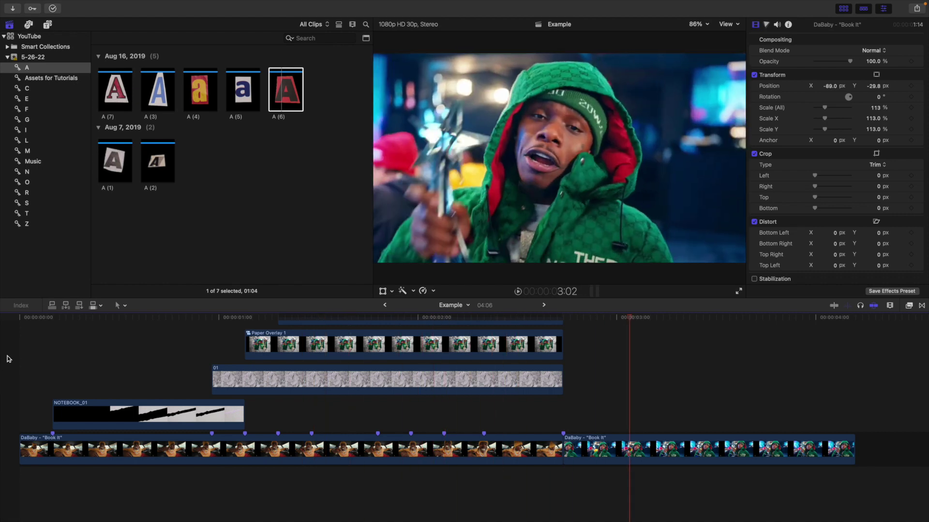
scroll(494, 390, up, 3)
Step: Add the $100 Wipe (9) clip to the timeline as a layer between Letters and Paper Overlay 1
click(339, 339)
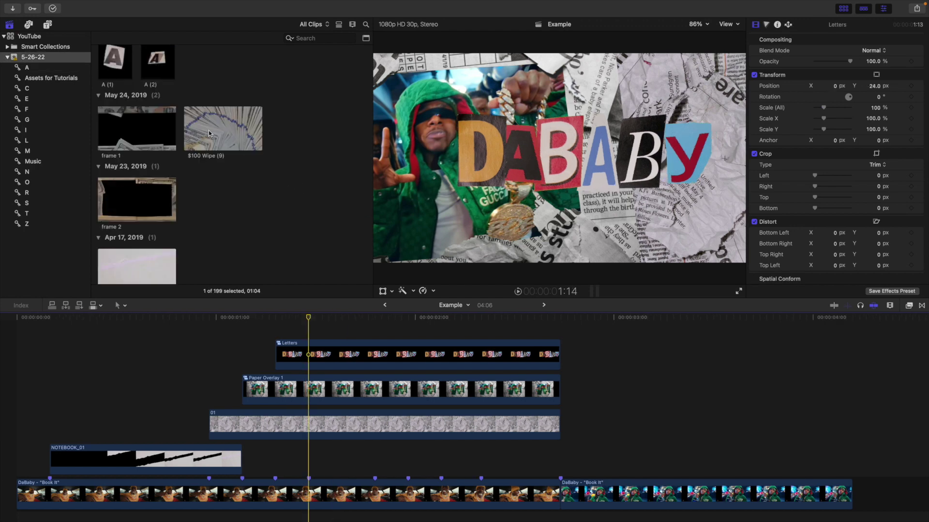
click(209, 131)
drag(209, 128, 209, 362)
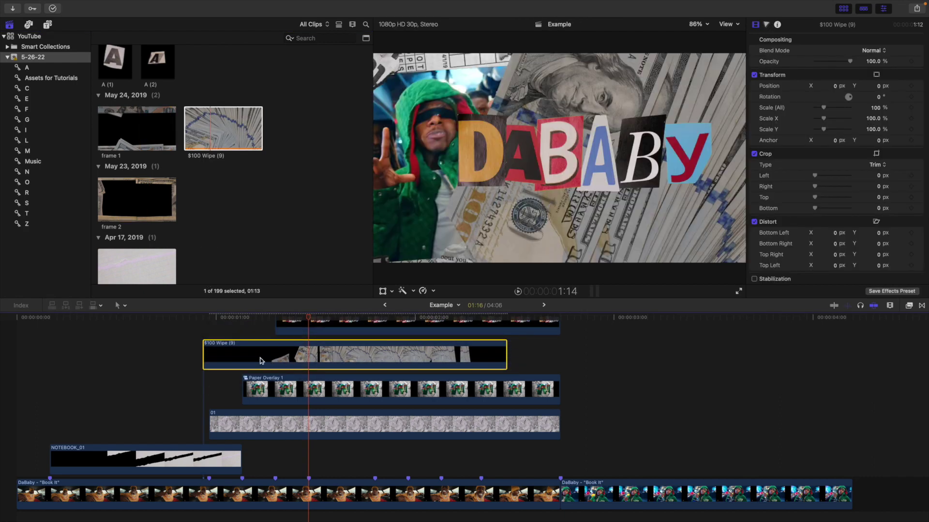
scroll(261, 360, up, 2)
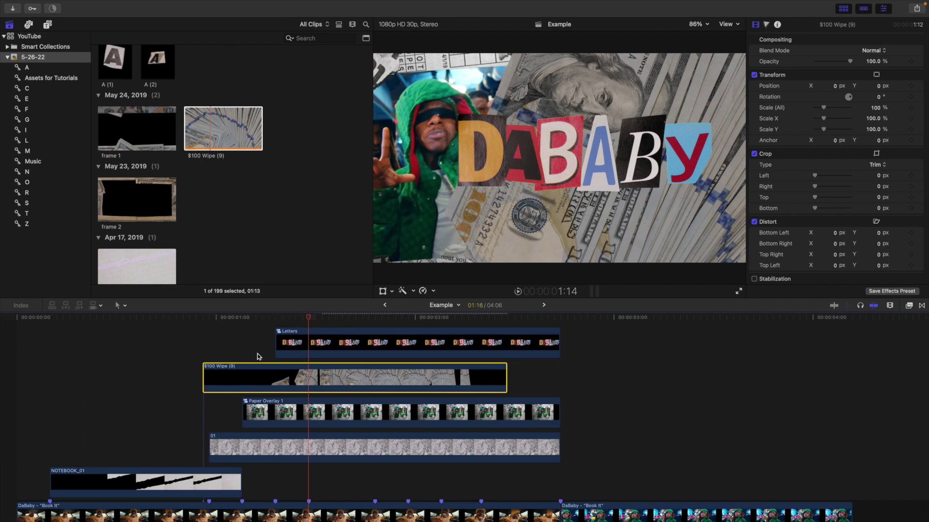
Step: Mark the frame where money enters in $100 Wipe (9), align that marker with the beat marker at 1:14, and play back the result
click(243, 356)
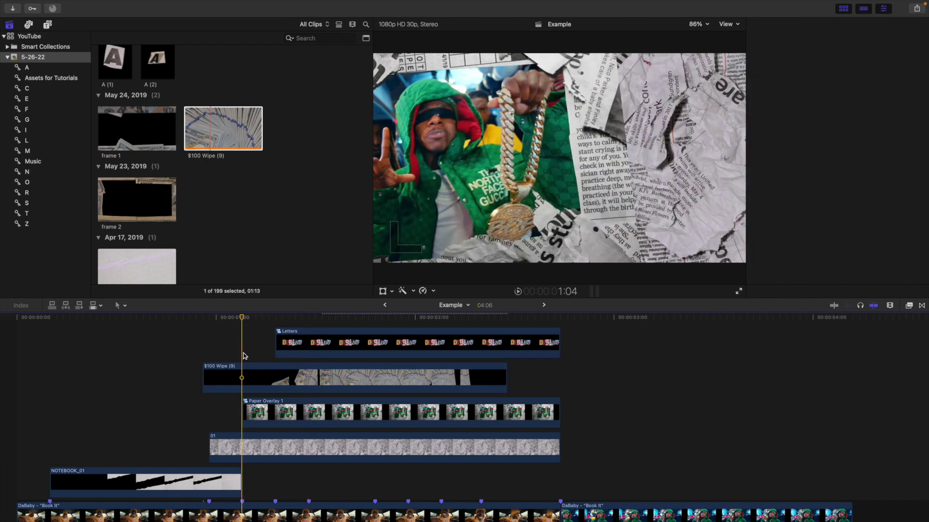
key(Right)
key(Right)
key(Right)
key(Right)
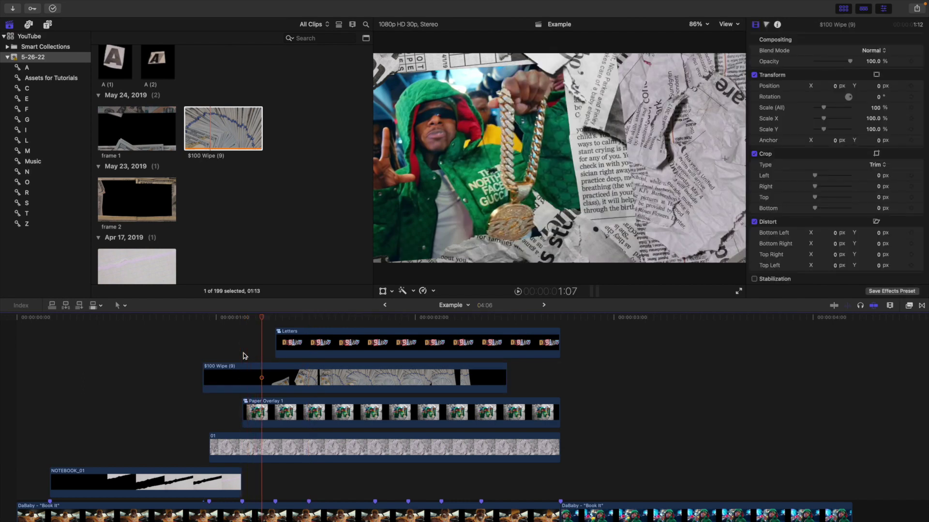
key(Right)
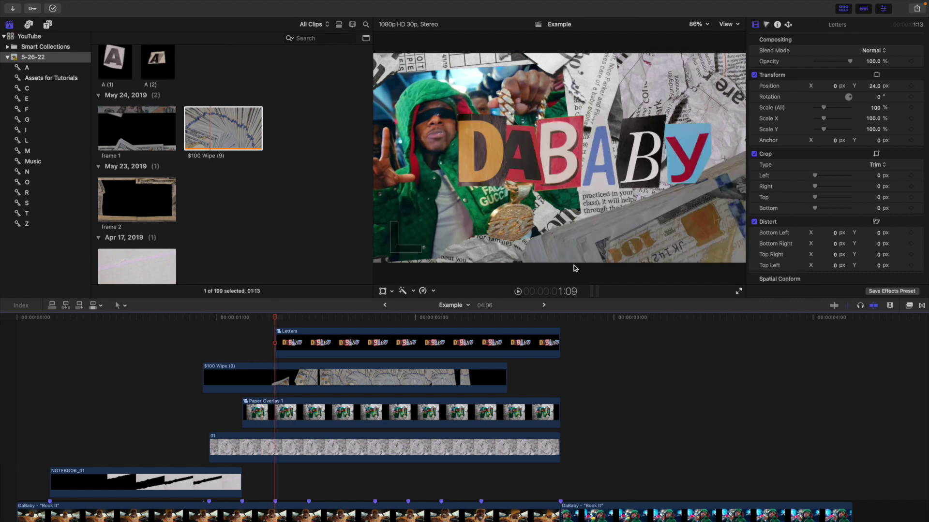
click(277, 372)
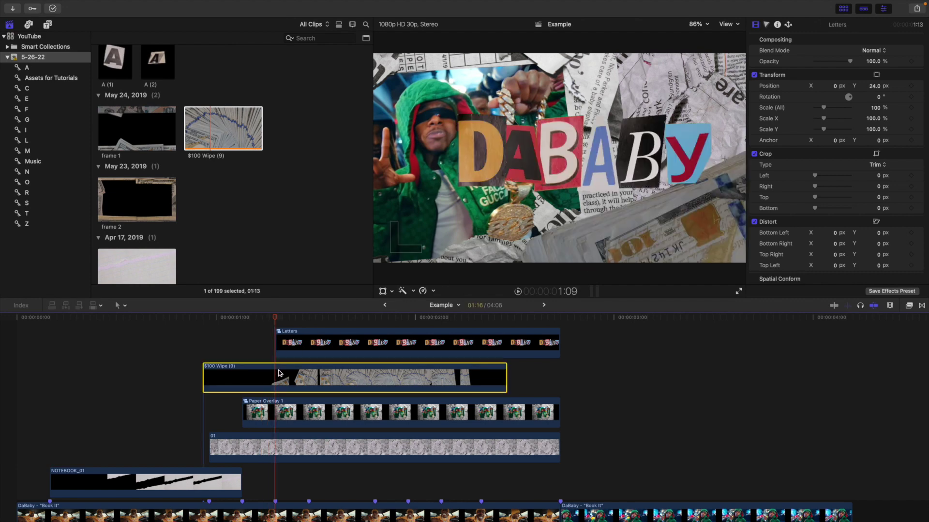
drag(292, 380, 314, 384)
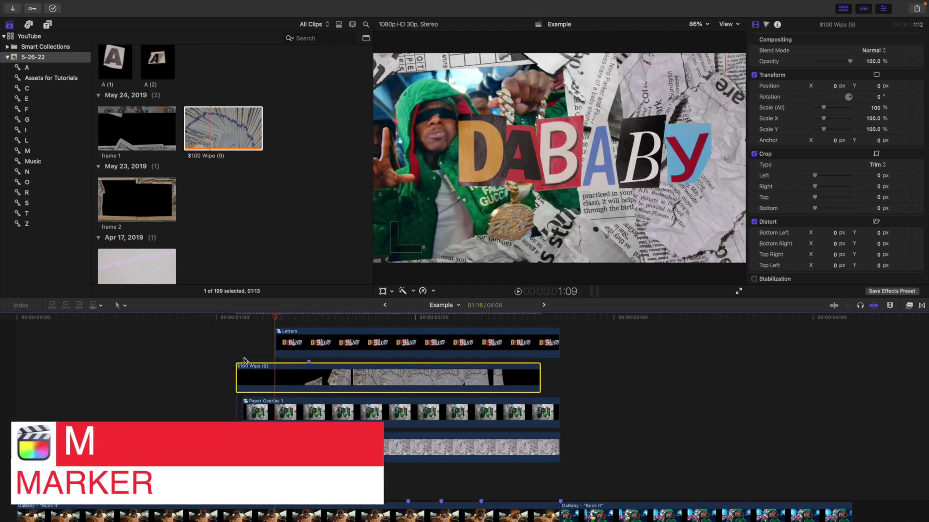
click(237, 356)
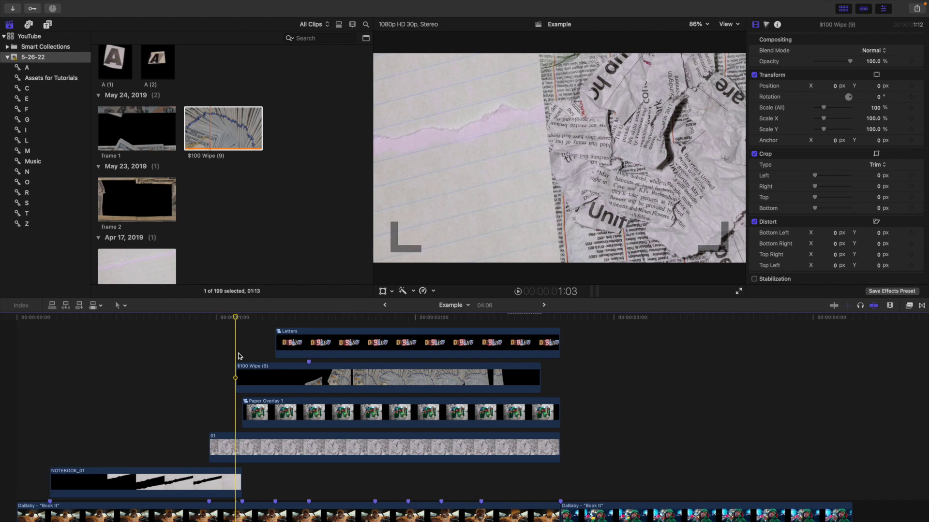
key(space)
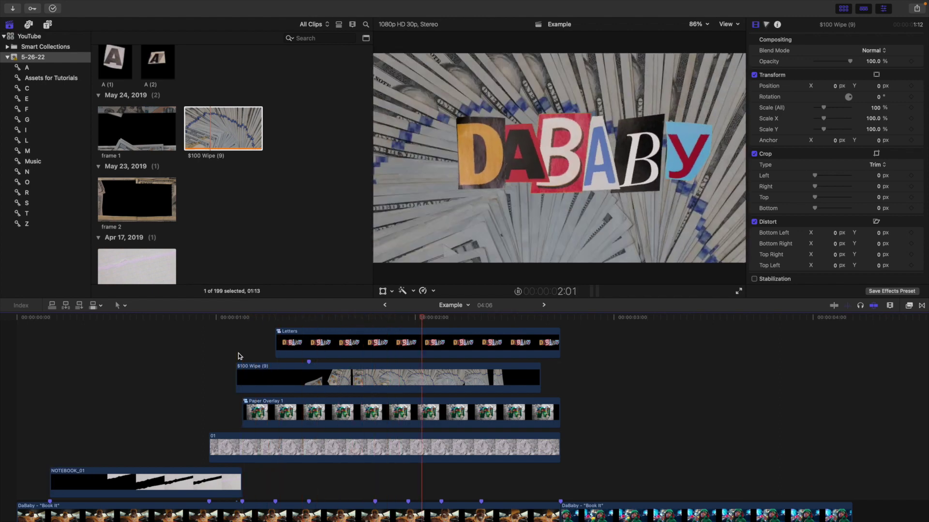
scroll(386, 338, up, 2)
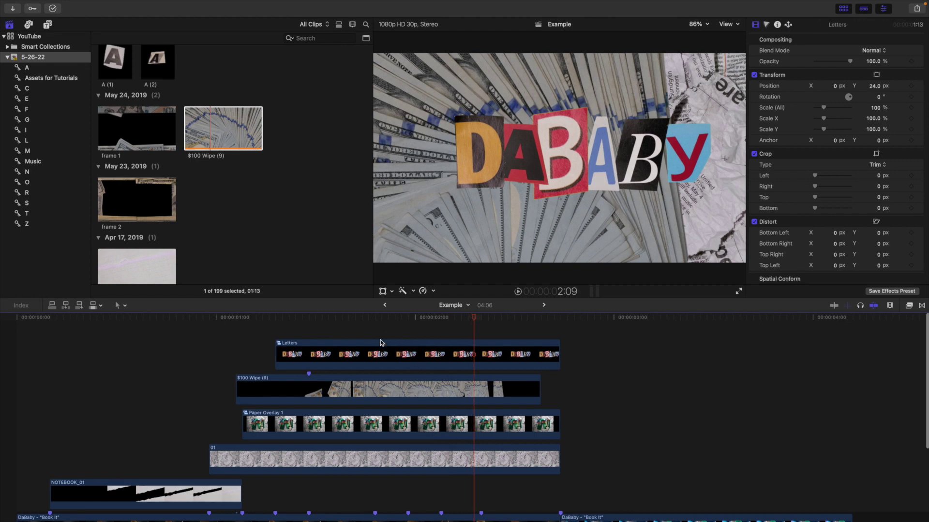
Step: Insert a freeze frame in $100 Wipe (9) at the 1:24 beat marker and delete the moving section after it
click(378, 339)
scroll(378, 339, down, 5)
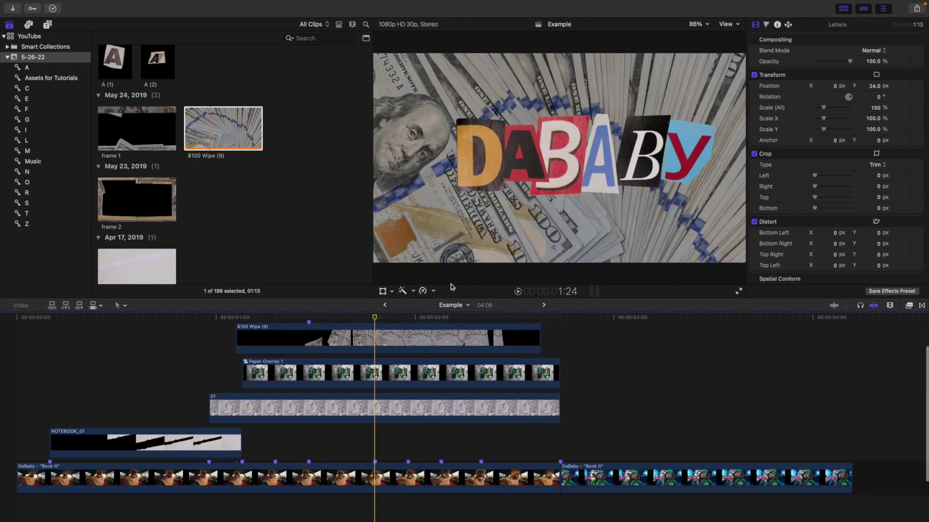
scroll(382, 367, up, 3)
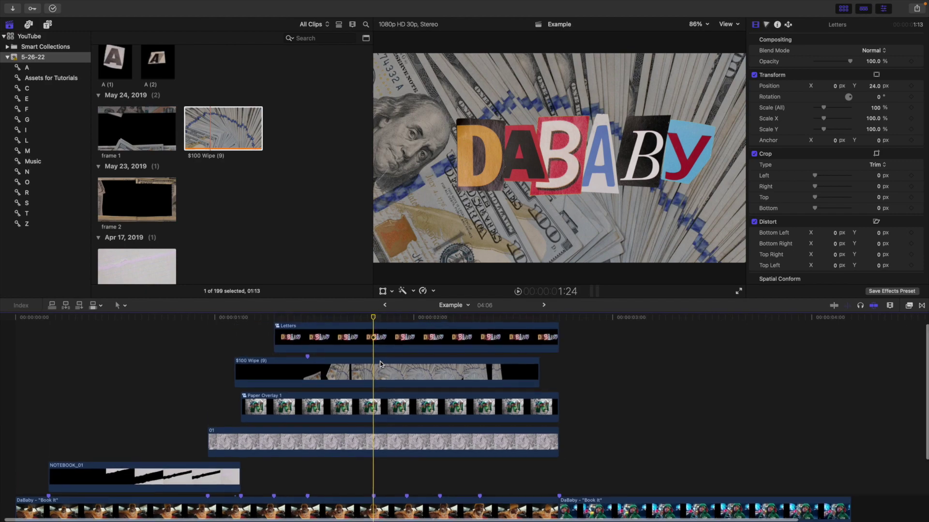
mouse_move(376, 319)
mouse_down()
mouse_move(434, 325)
mouse_move(373, 332)
mouse_up()
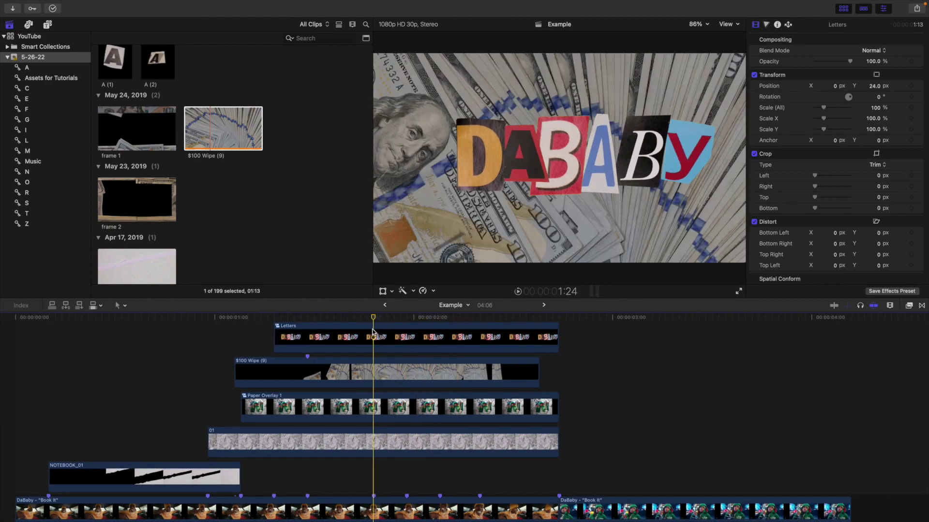
click(376, 375)
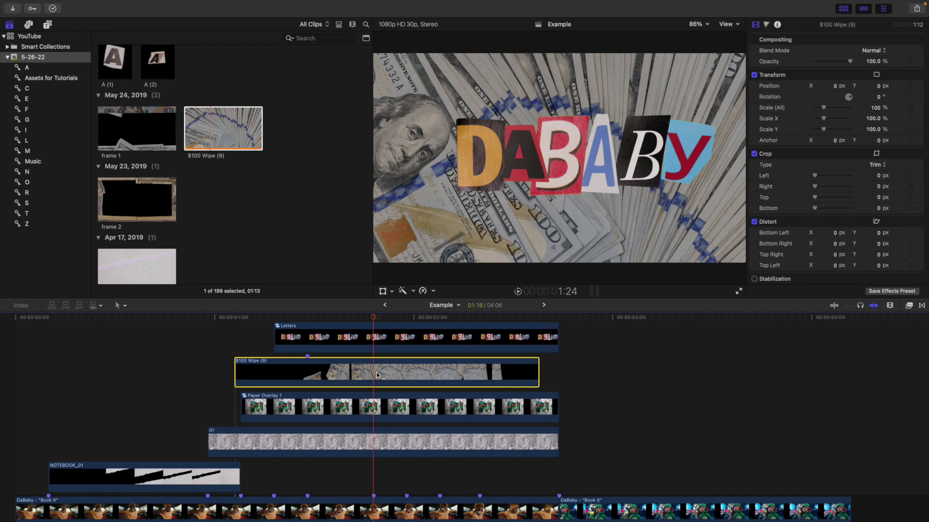
key(alt+f)
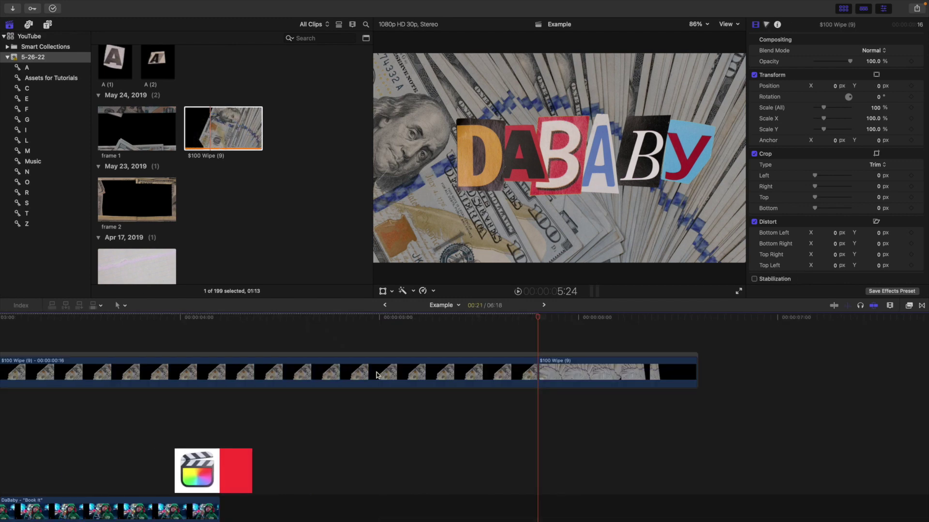
click(796, 373)
key(Delete)
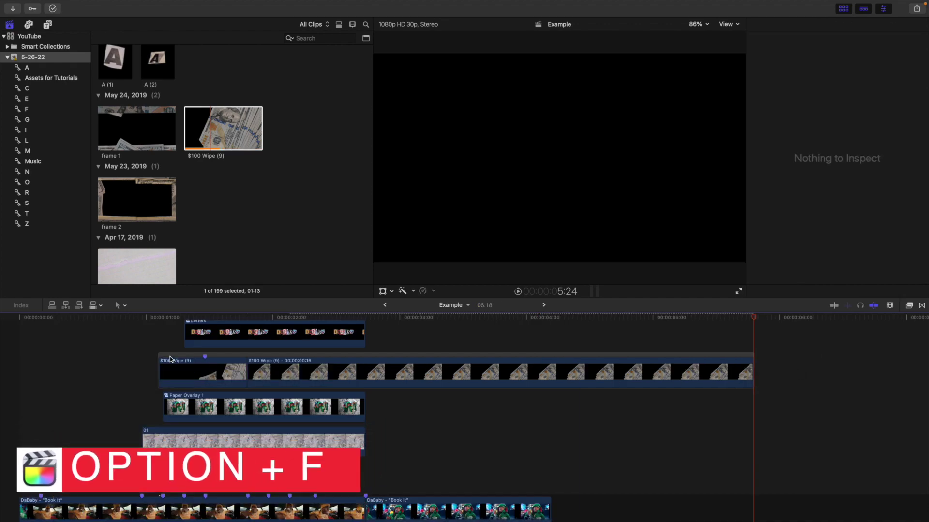
Step: Lift $100 Wipe (9) and its freeze frame out of their storyline and delete the leftover gap
click(219, 374)
right_click(225, 371)
click(255, 482)
click(287, 371)
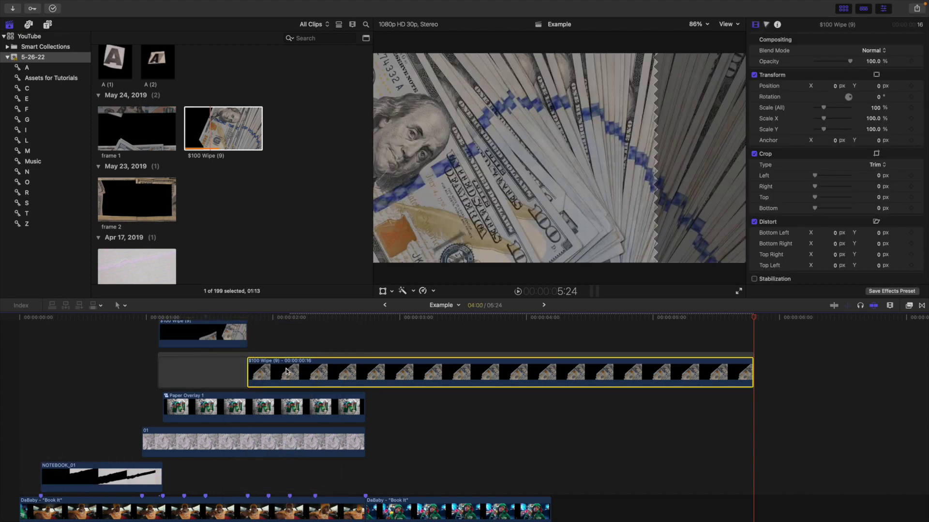
right_click(290, 371)
click(319, 483)
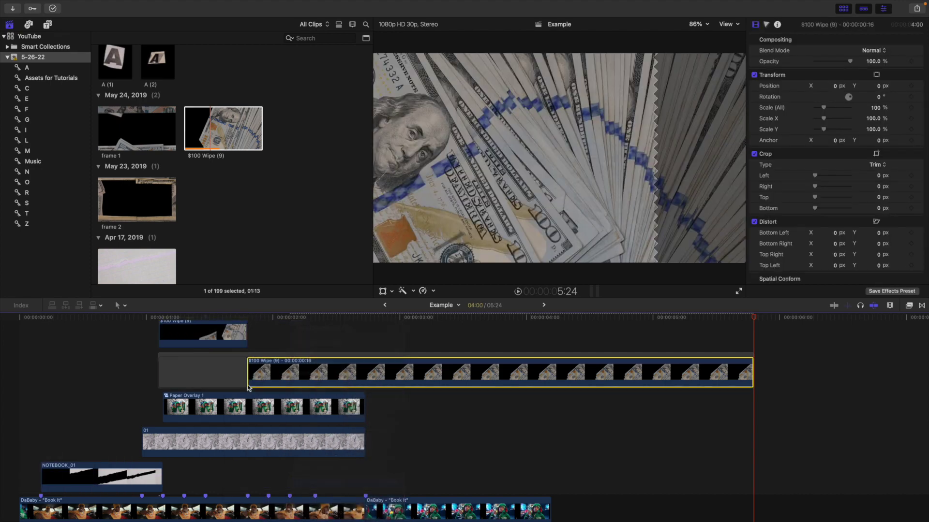
click(241, 372)
key(Delete)
scroll(366, 338, up, 3)
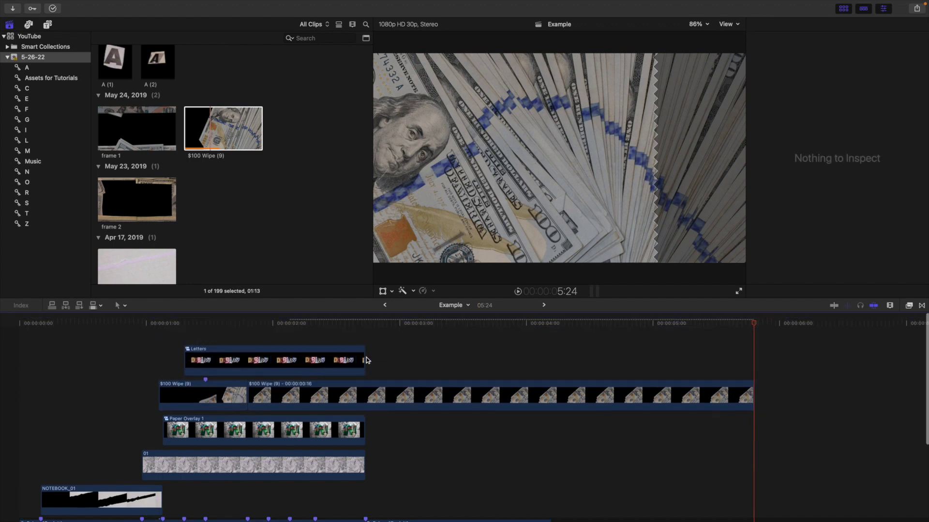
Step: Trim the end of the $100 Wipe freeze frame to the end of the Letters clip at 2:22
click(368, 344)
click(374, 390)
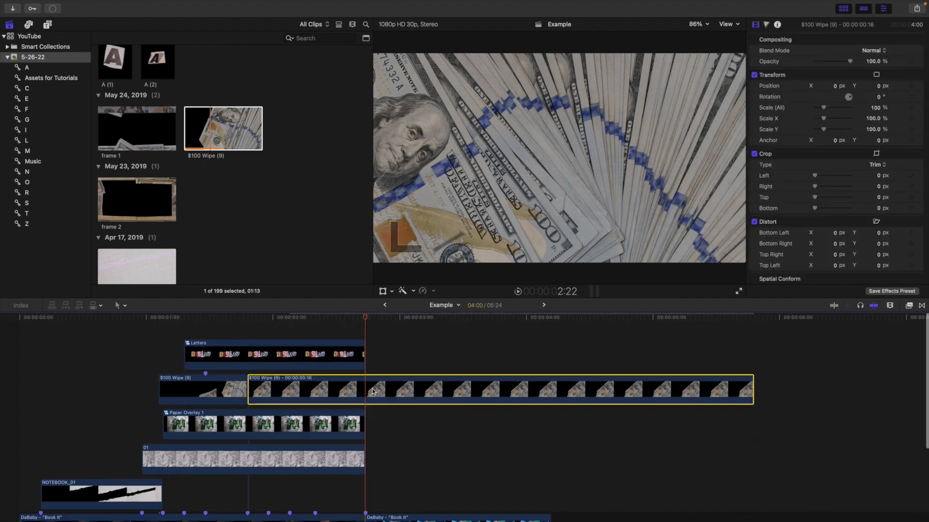
key(alt+bracketright)
scroll(373, 391, down, 2)
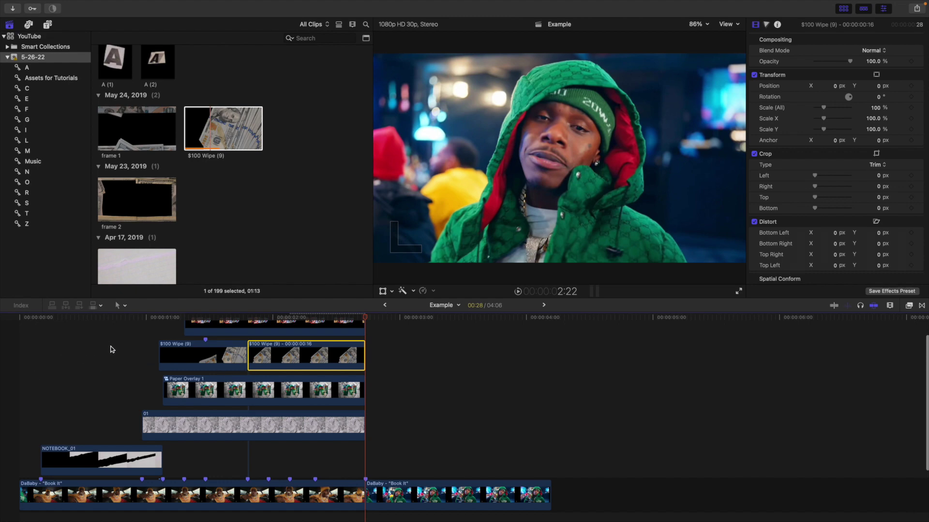
Step: Reduce the clip height in the timeline and play back the money overlay from the Letters clip's start and from the 1:24 marker
click(890, 305)
drag(837, 366, 798, 367)
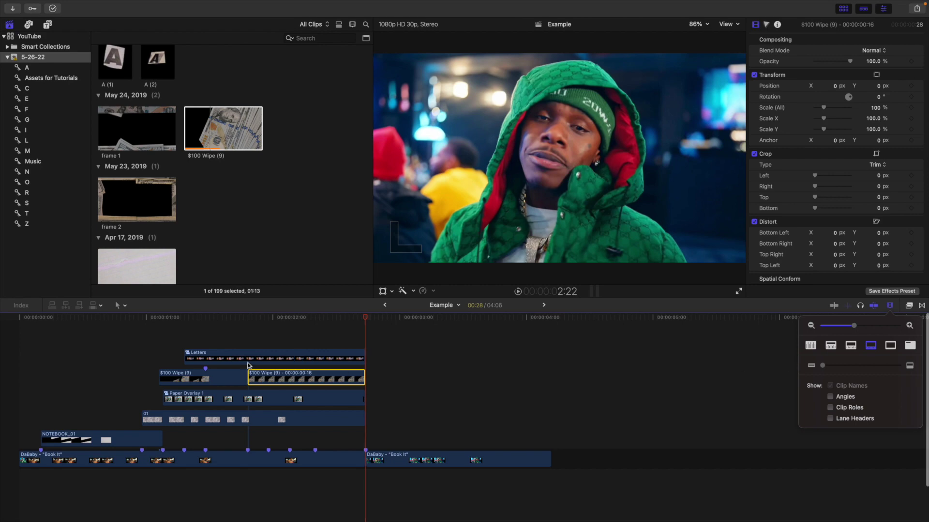
click(183, 344)
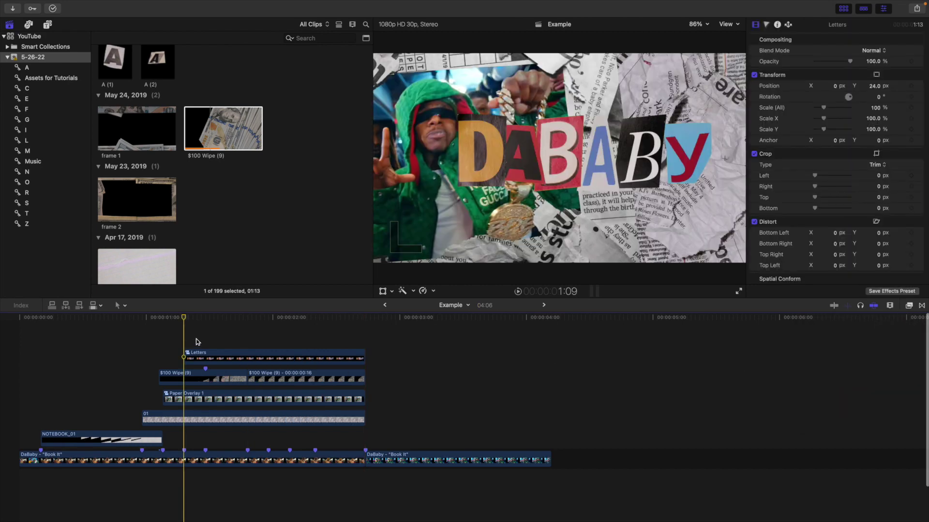
key(space)
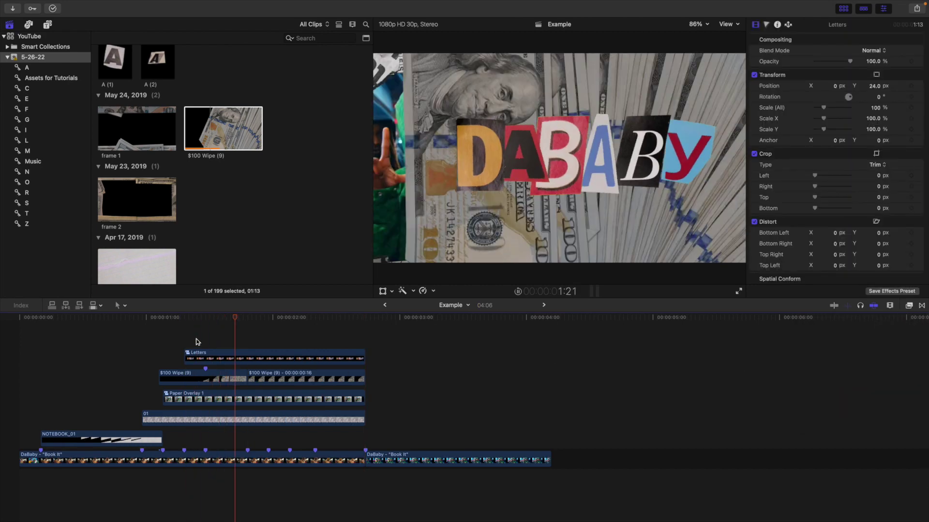
click(246, 341)
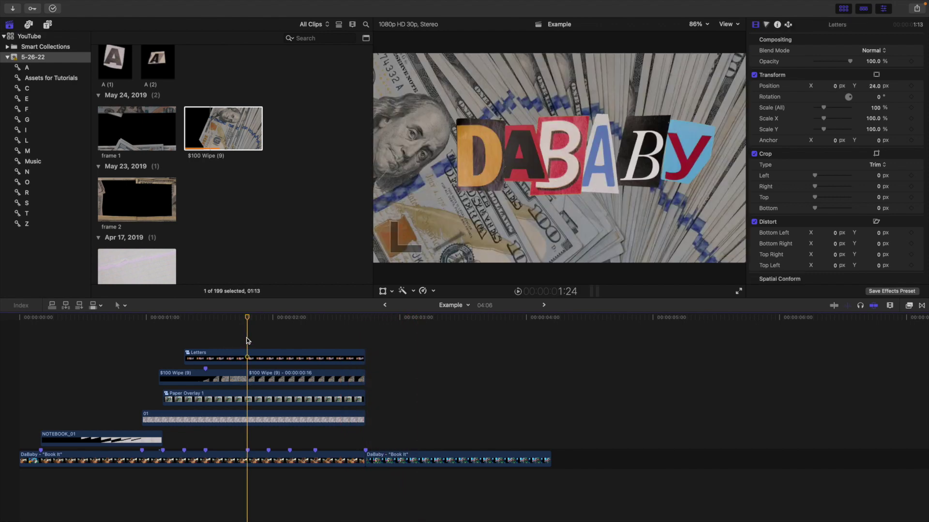
key(space)
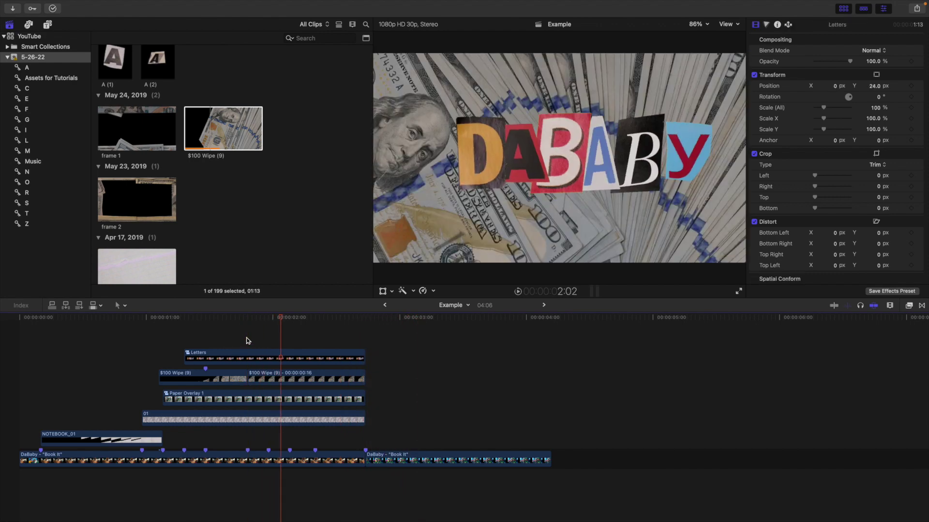
click(246, 341)
key(space)
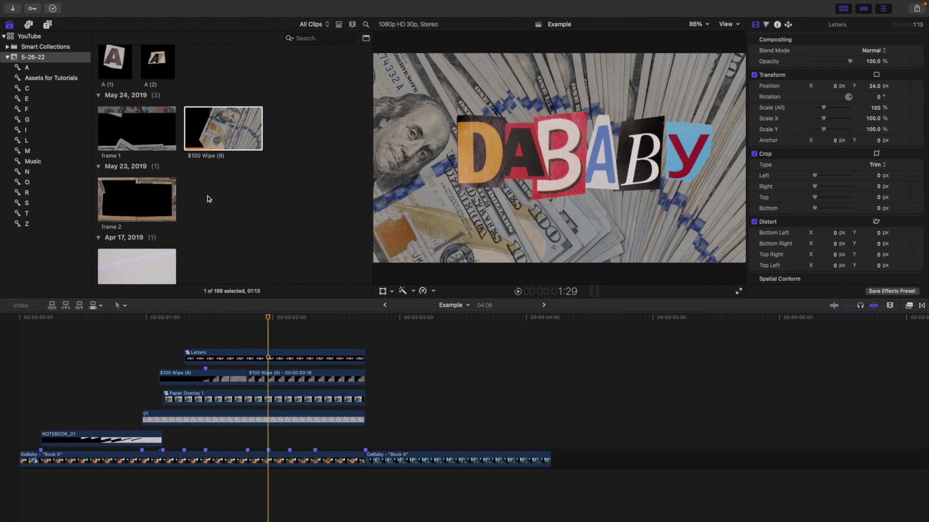
Step: Place the CAD_Frame_01 money border directly beneath the Letters clip, starting at the 1:29 beat marker
click(142, 199)
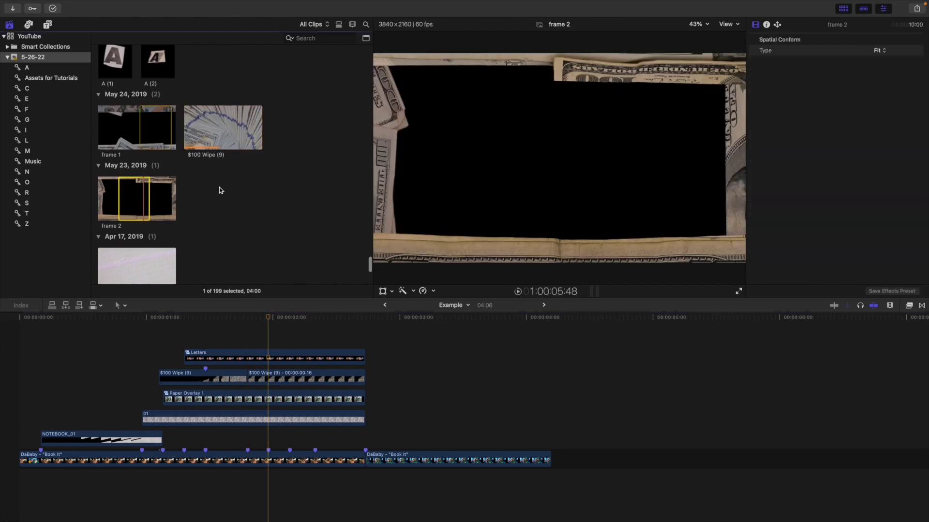
scroll(222, 194, down, 6)
scroll(236, 201, up, 3)
scroll(238, 203, up, 10)
scroll(237, 203, up, 10)
scroll(237, 203, up, 15)
scroll(238, 203, up, 15)
scroll(238, 204, down, 5)
drag(136, 165, 129, 165)
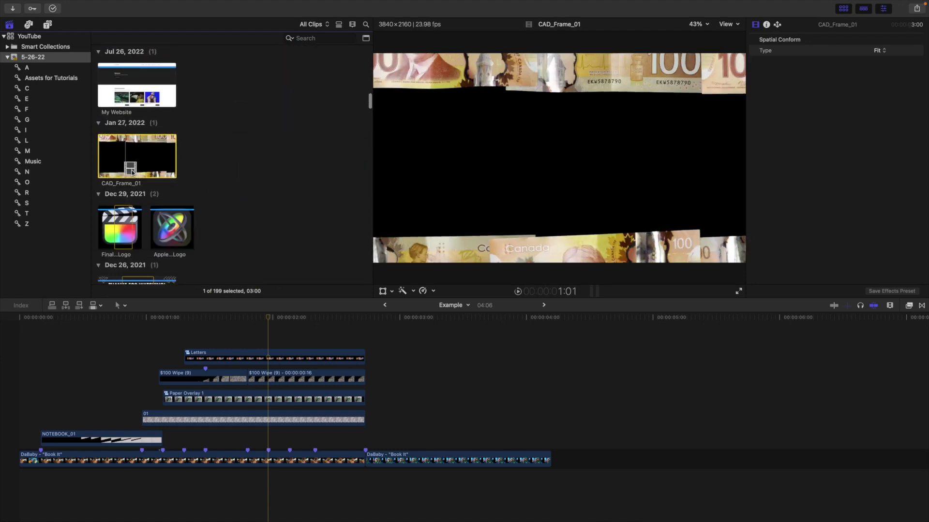
drag(218, 301, 274, 368)
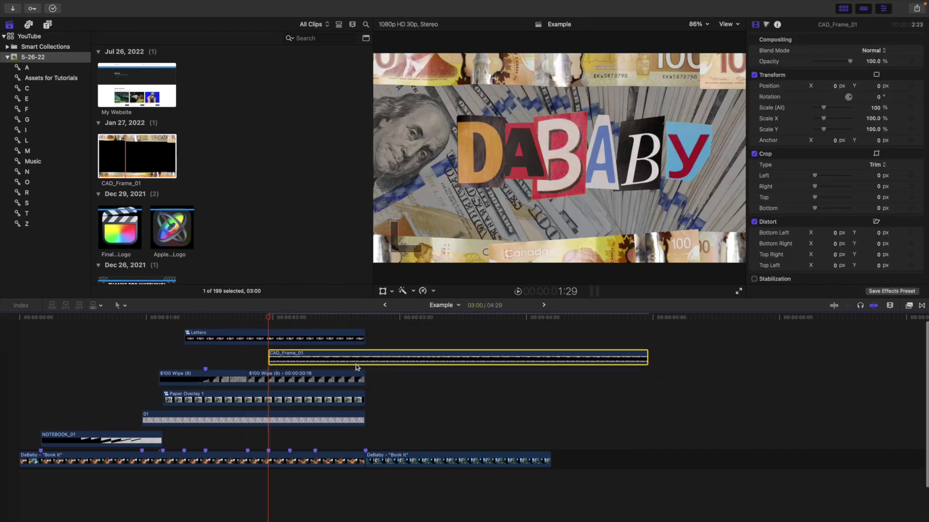
Step: Trim the end of CAD_Frame_01 to the end of the Letters clip at 2:22
click(368, 342)
click(369, 365)
key(alt+bracketright)
key(alt+bracketright)
Step: Place the Phoot 3 compound clip beneath CAD_Frame_01, starting at the 1:29 beat marker
click(271, 335)
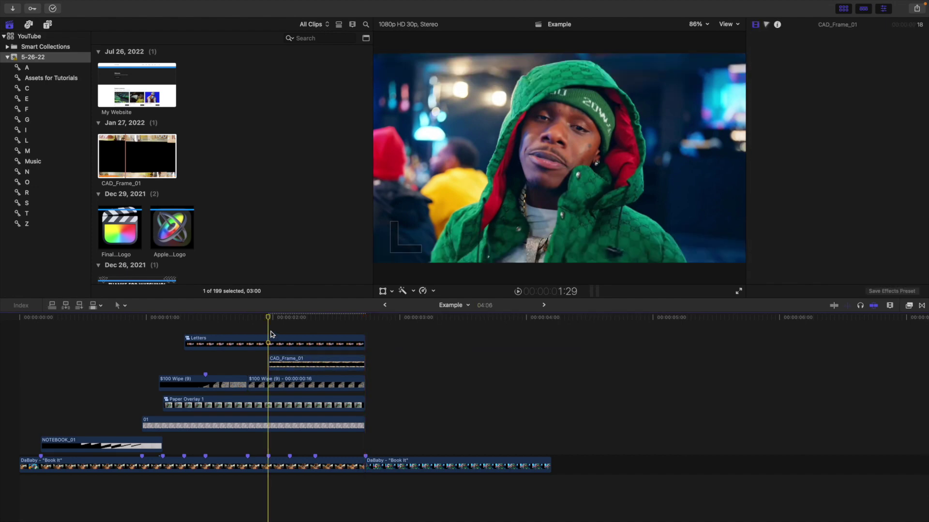
click(308, 344)
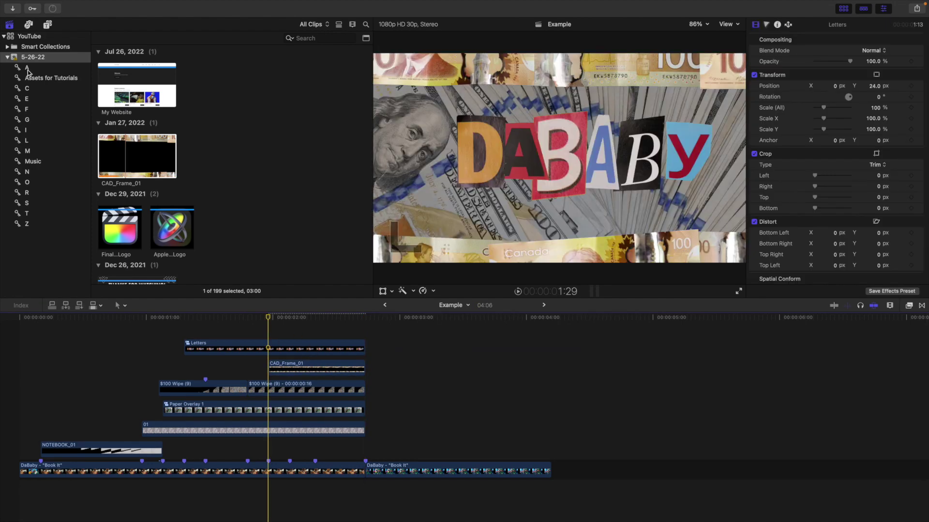
scroll(254, 142, up, 10)
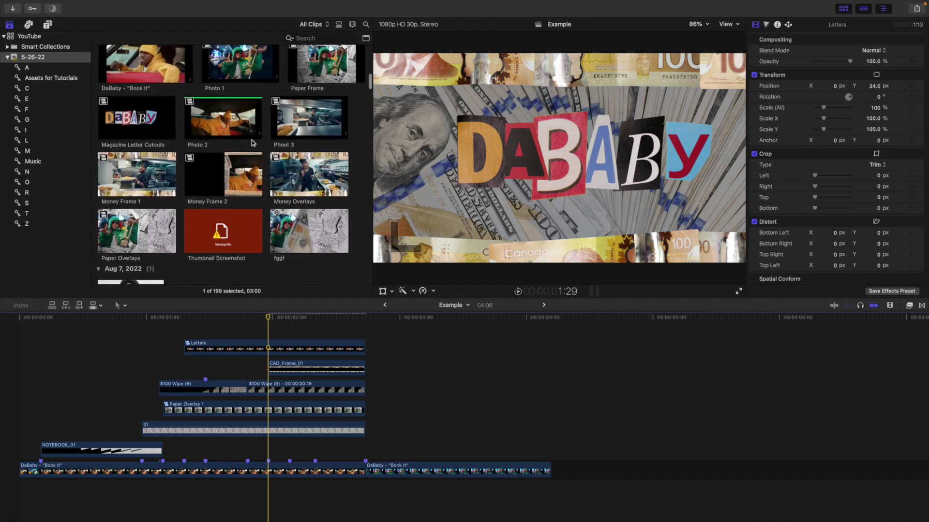
scroll(254, 142, up, 5)
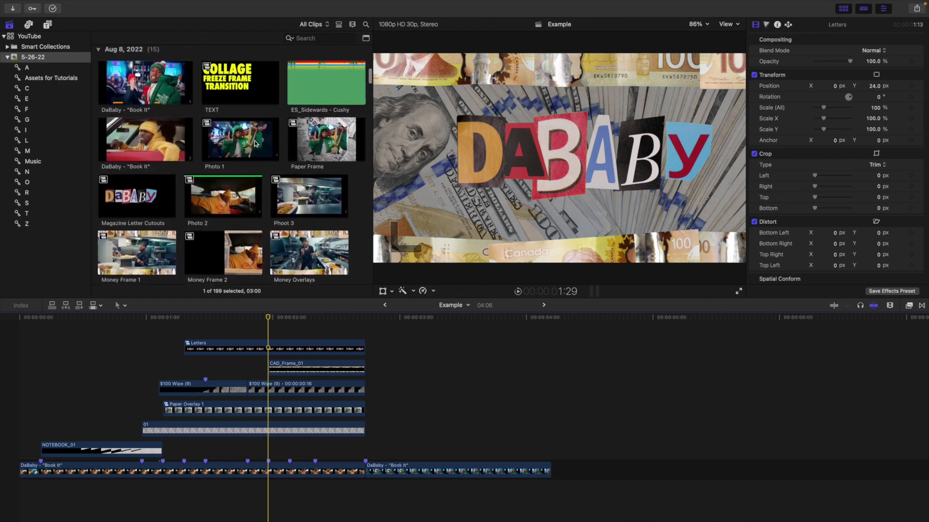
scroll(254, 142, down, 5)
scroll(255, 143, down, 2)
click(292, 141)
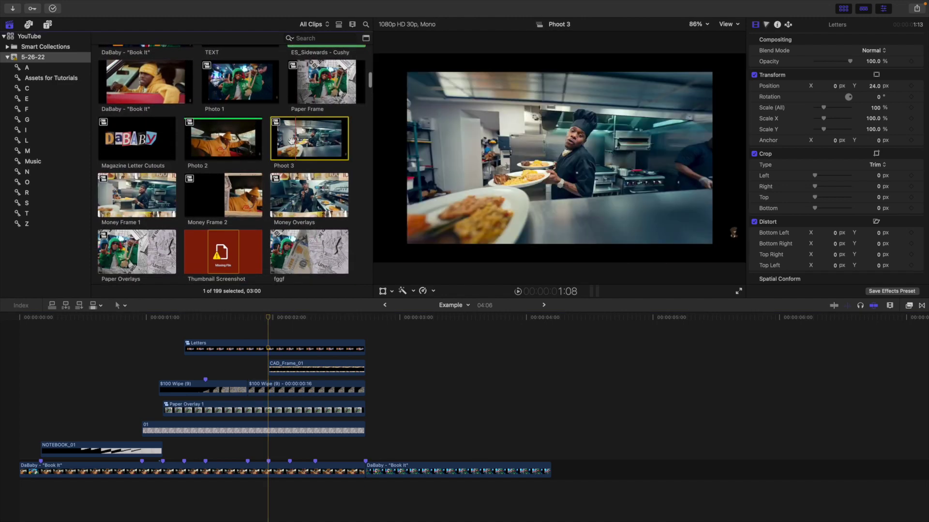
drag(303, 151, 273, 380)
Step: Trim the end of Phoot 3 to 2:22, matching the end of the other overlays
drag(366, 354, 366, 353)
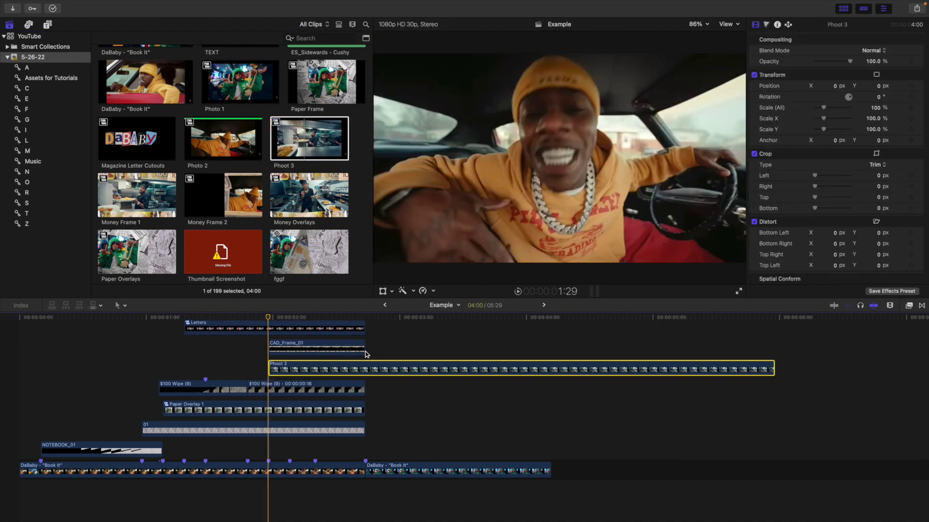
click(365, 392)
click(369, 391)
key(alt+bracketright)
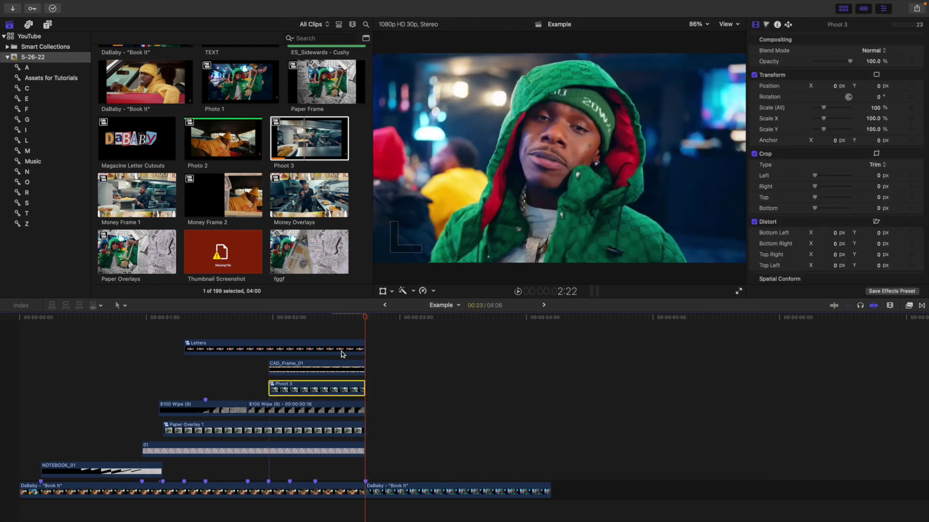
Step: Scale up Phoot 3 until the photo fills the full width of the frame behind the money border
click(315, 337)
click(312, 391)
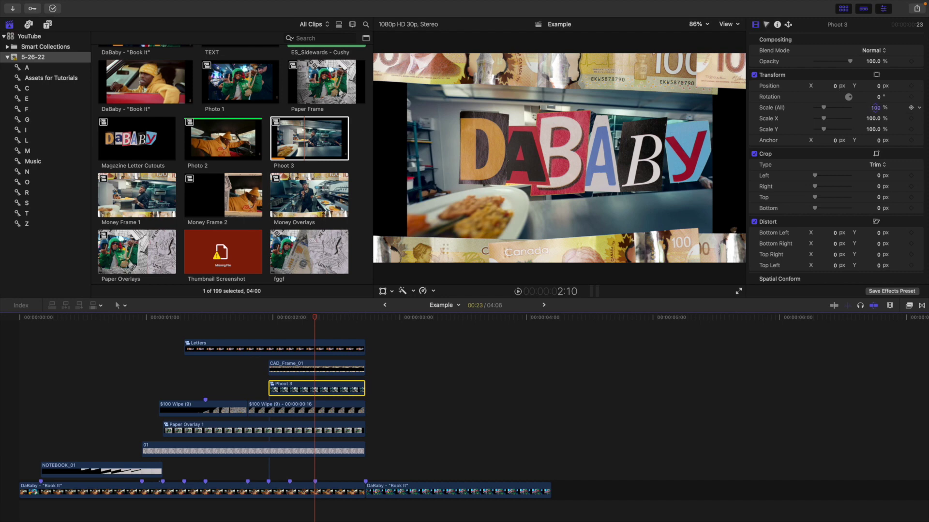
drag(875, 108, 876, 109)
drag(875, 107, 876, 108)
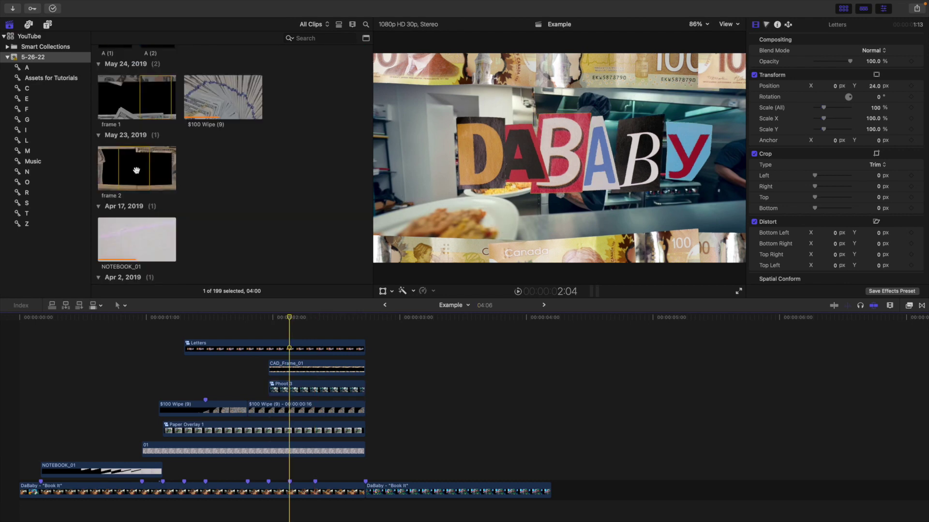
Step: Place frame 2 beneath the Letters clip at the 2:04 beat marker and trim its end to 2:22
mouse_move(136, 170)
mouse_down()
mouse_move(215, 311)
mouse_move(299, 364)
mouse_move(318, 357)
mouse_move(293, 356)
mouse_up()
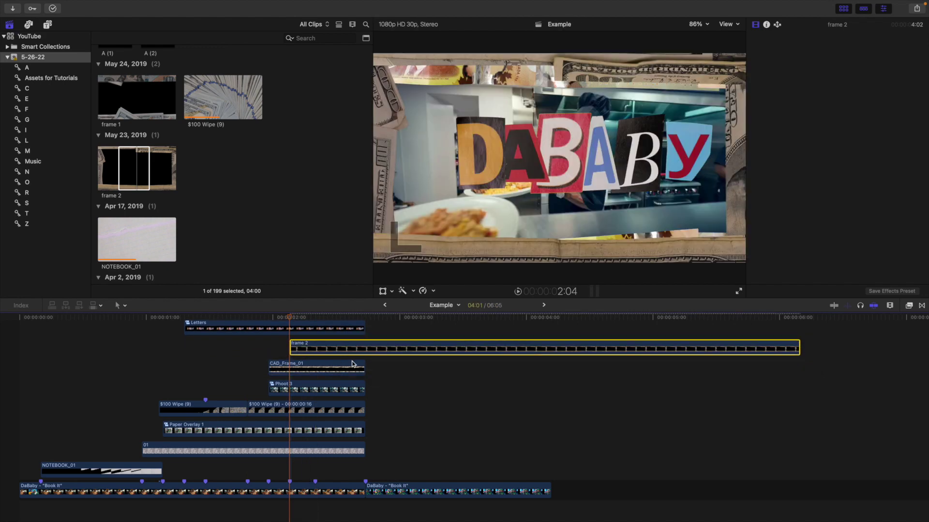
click(365, 341)
click(370, 372)
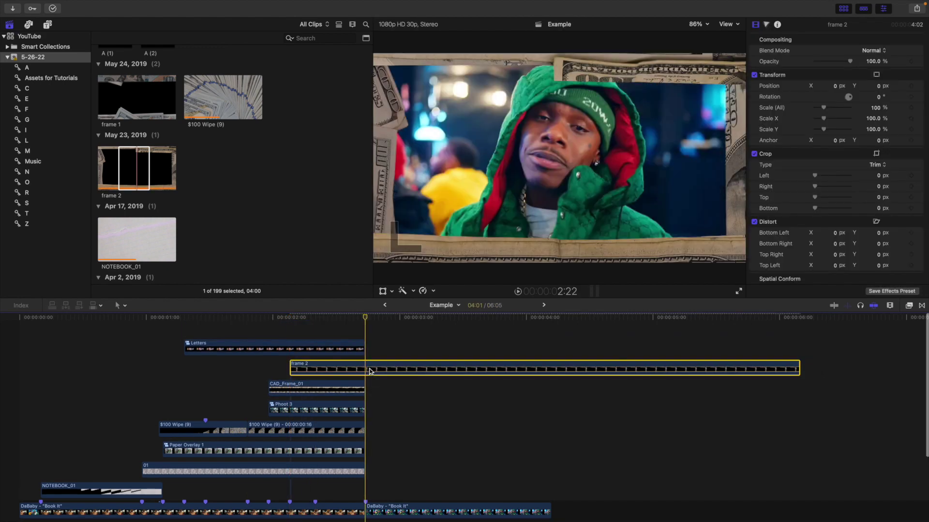
key(alt+bracketright)
Step: Shift frame 2 sideways to an X position of 989 px so its edge divides the picture
click(290, 345)
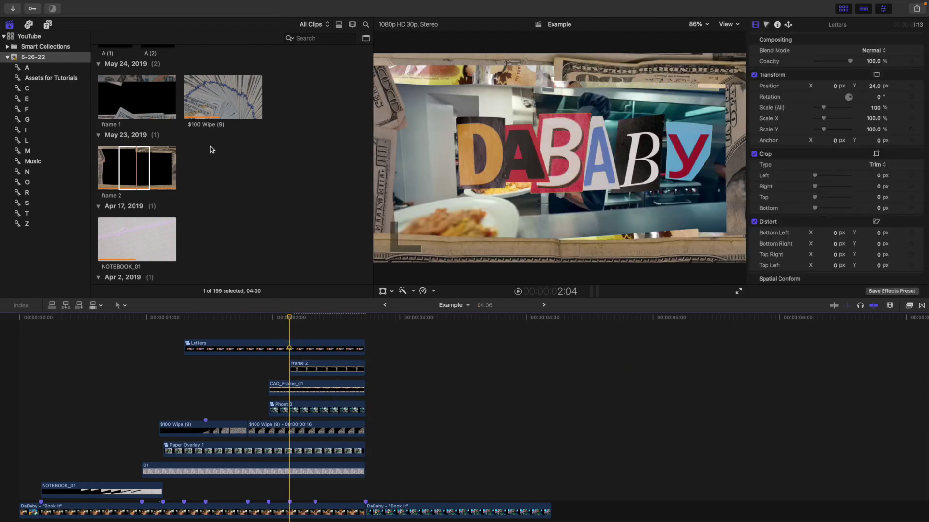
scroll(214, 151, up, 15)
scroll(214, 156, up, 10)
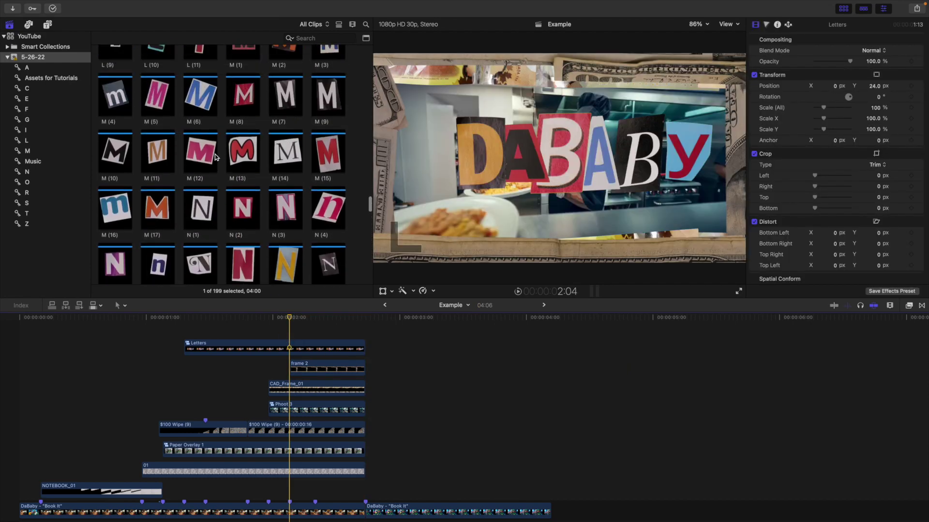
click(308, 367)
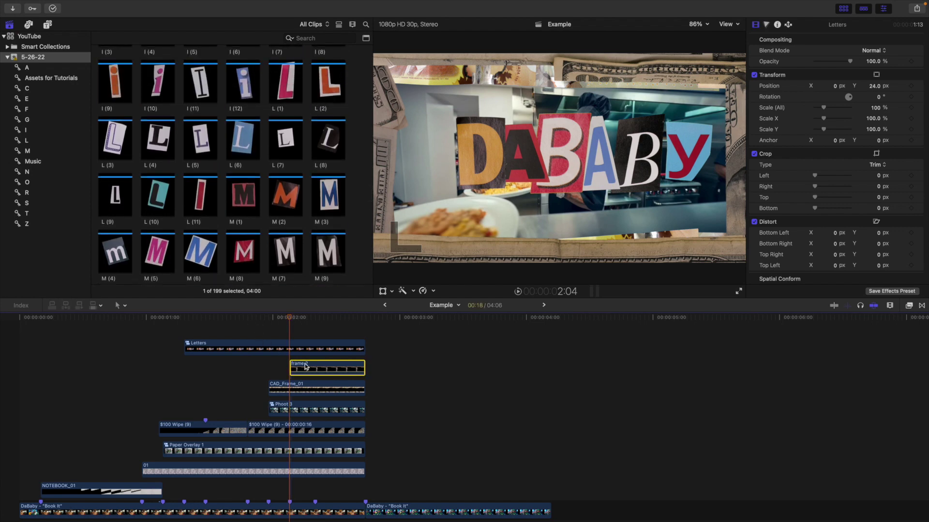
drag(833, 85, 910, 86)
drag(834, 86, 826, 86)
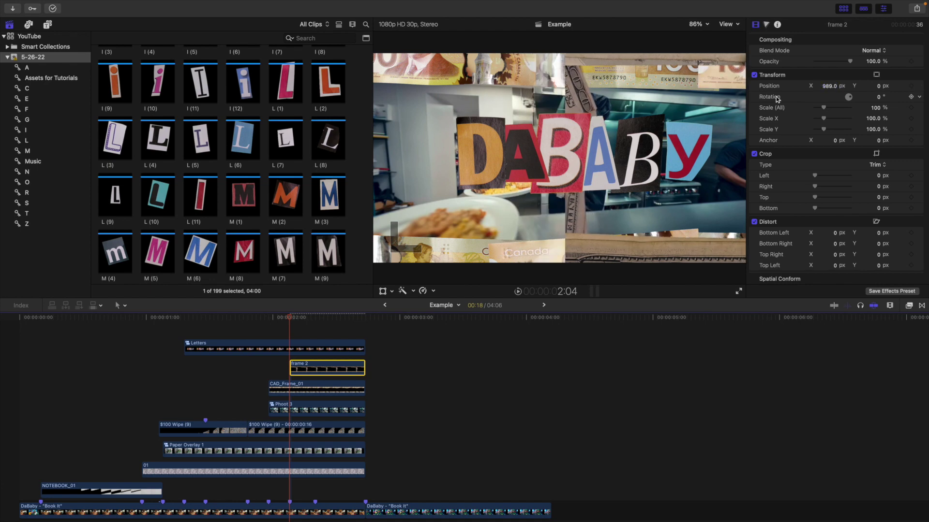
Step: Place Photo 2 beneath frame 2 at the 2:04 beat marker and trim its end to 2:22
scroll(220, 111, down, 20)
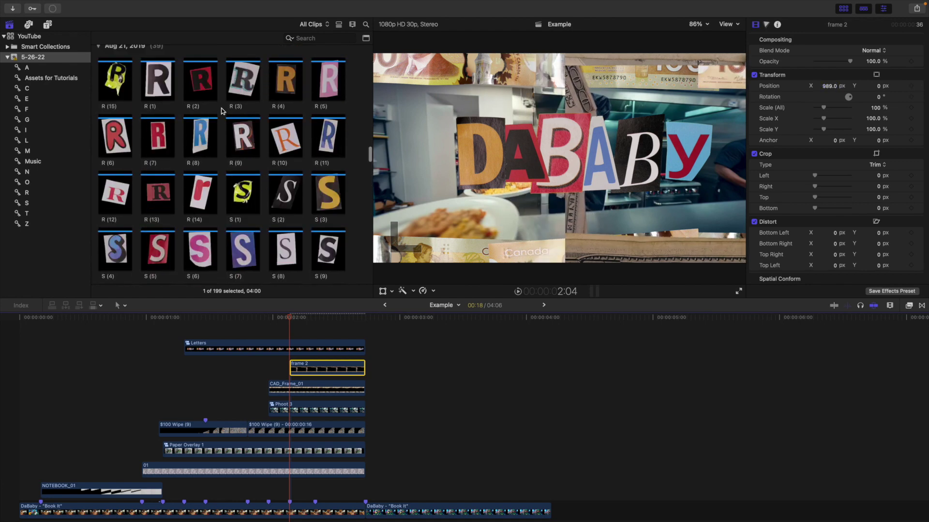
scroll(223, 111, up, 15)
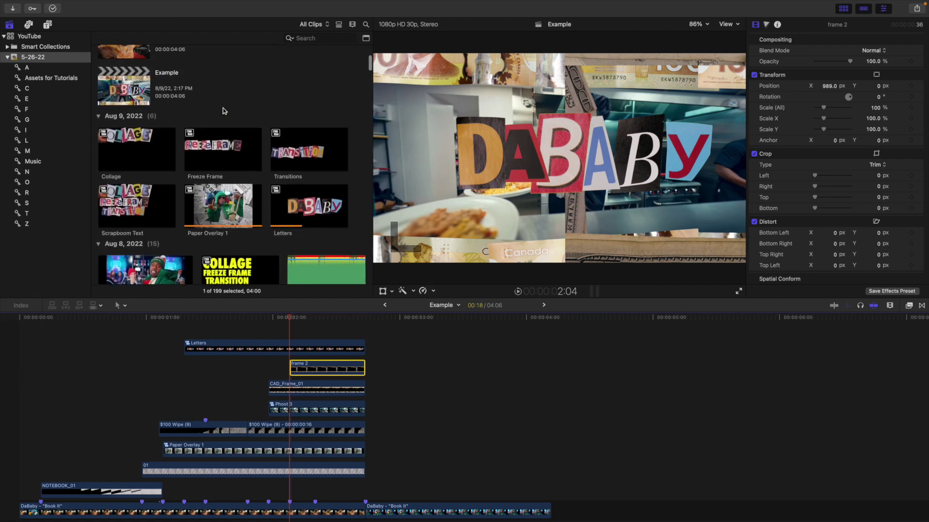
drag(211, 144, 299, 375)
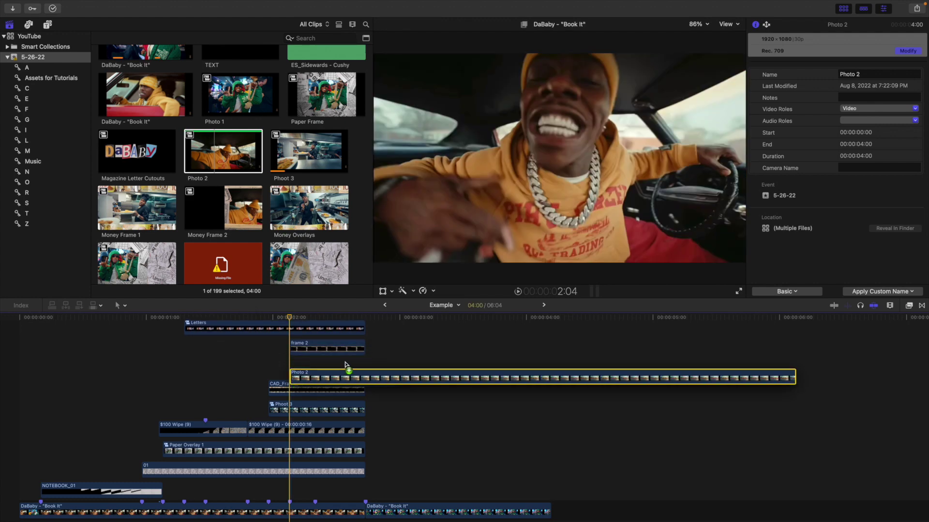
click(366, 333)
click(367, 386)
key(alt+])
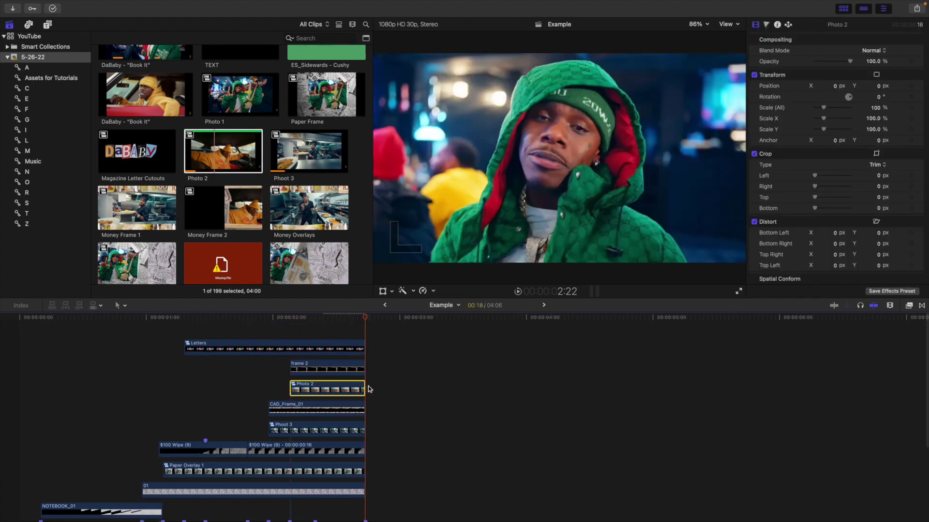
Step: Set Photo 2's X position to 819 px and crop its left side by 218 px to fit inside frame 2
click(319, 334)
click(319, 390)
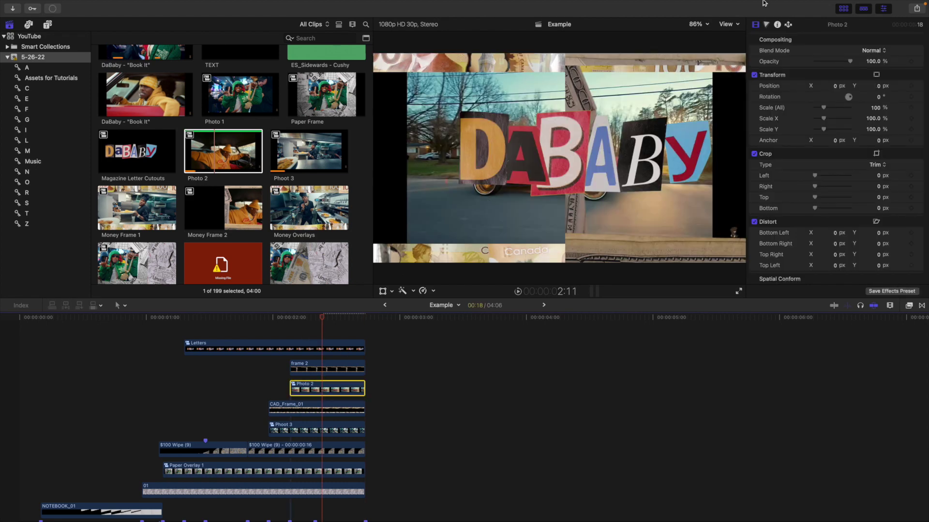
drag(831, 85, 879, 85)
drag(816, 177, 821, 177)
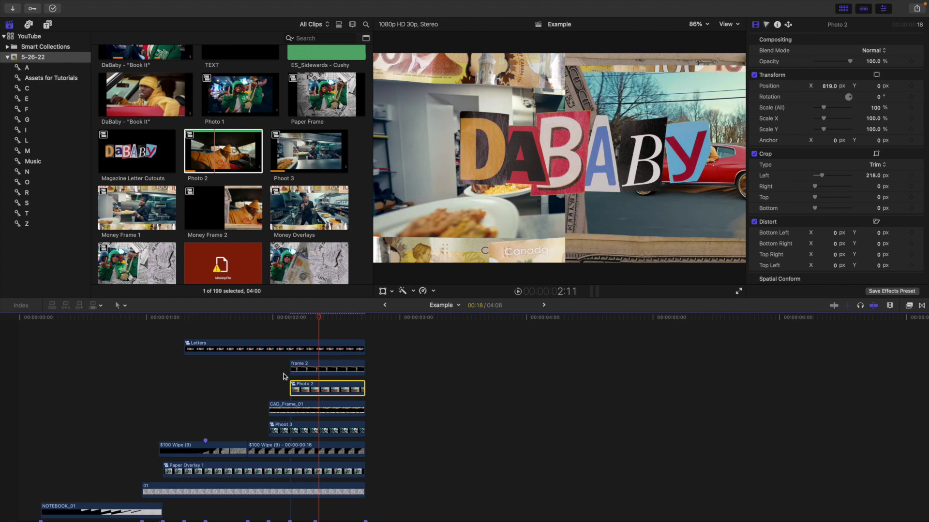
Step: Combine frame 2 and Photo 2 into a compound clip named Money Frame
drag(282, 367, 320, 385)
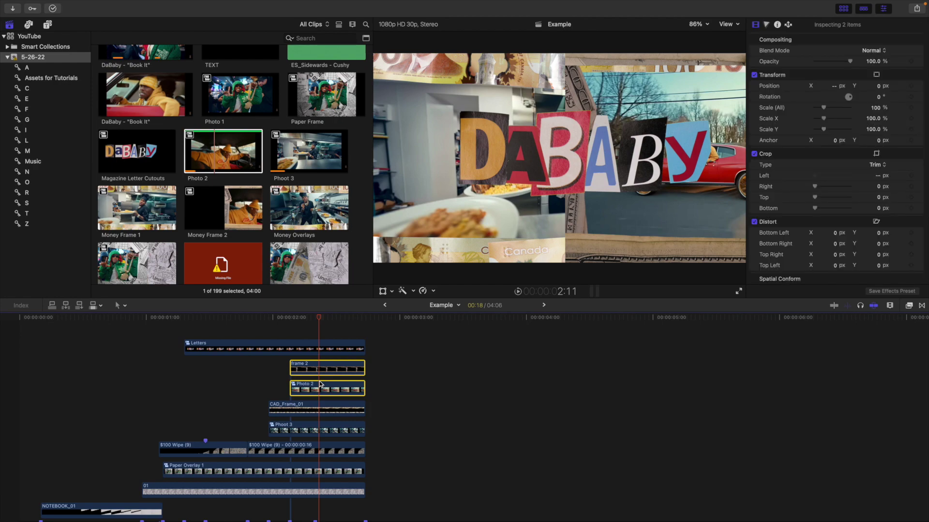
key(alt+g)
text(Money Frame)
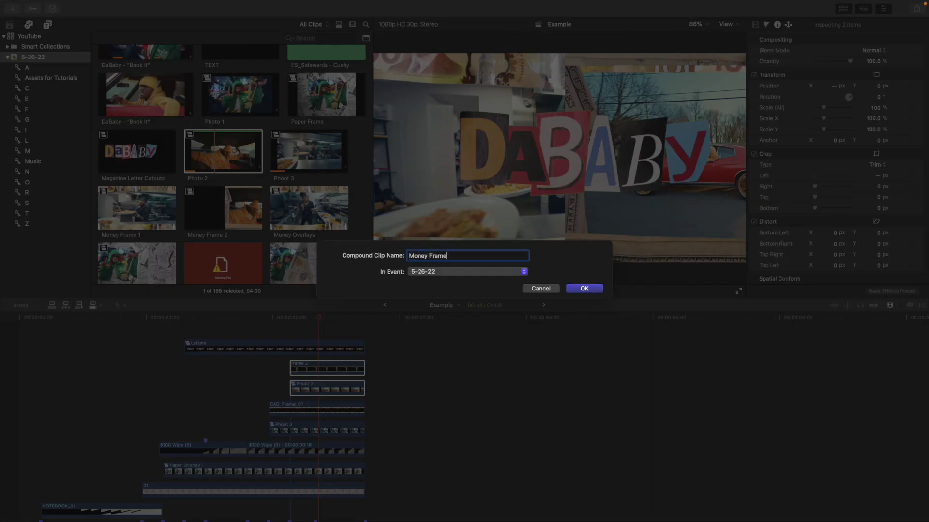
key(Return)
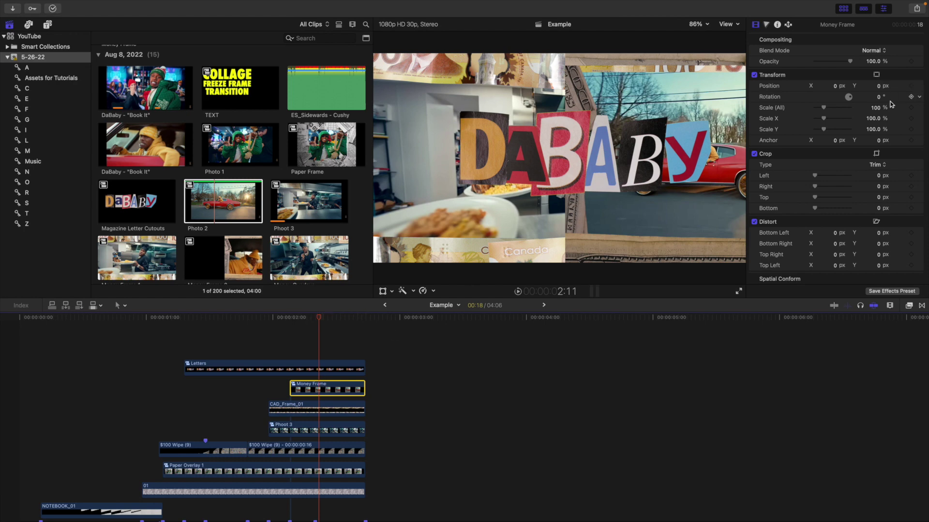
Step: Set the Money Frame clip's X position to -41.7 px, rotation to 3.0° and scale to 121%
drag(878, 111, 826, 94)
click(876, 107)
text(120)
key(Return)
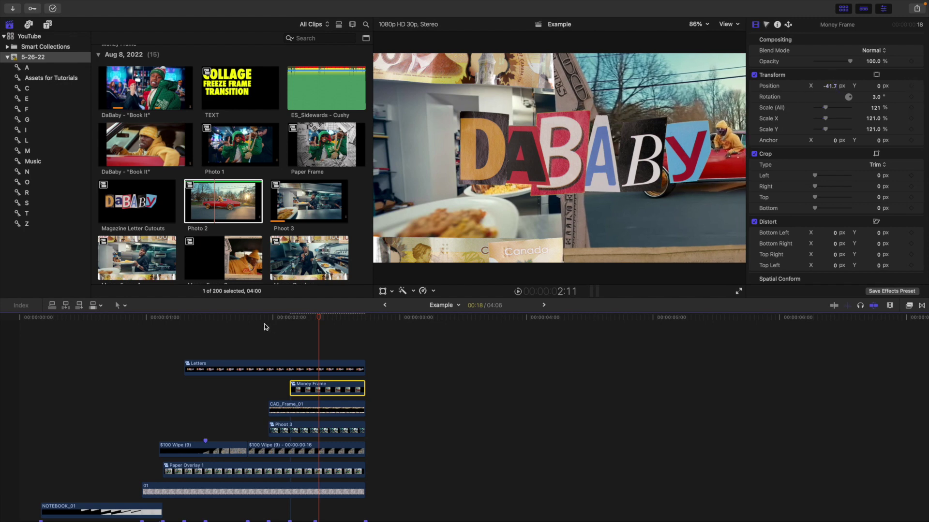
Step: Play back the collage transition from the beginning of the timeline
scroll(228, 344, down, 4)
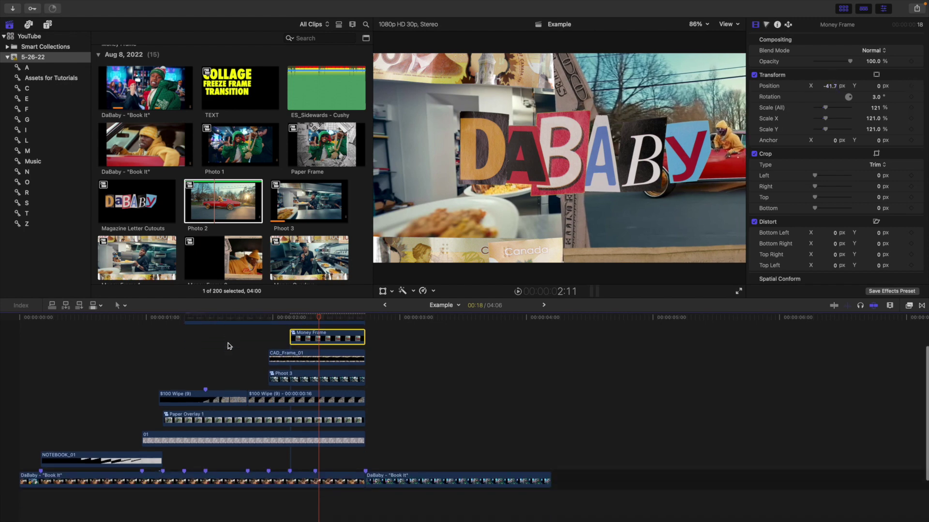
click(10, 353)
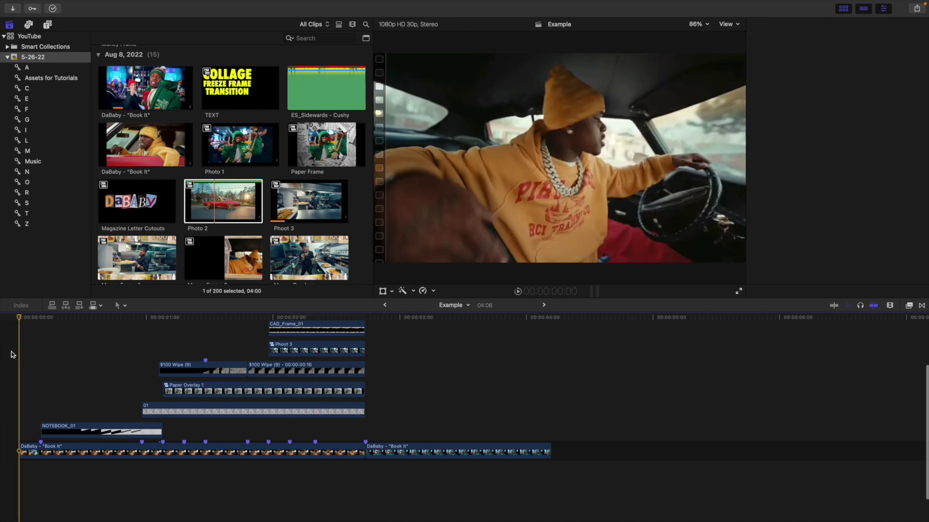
key(space)
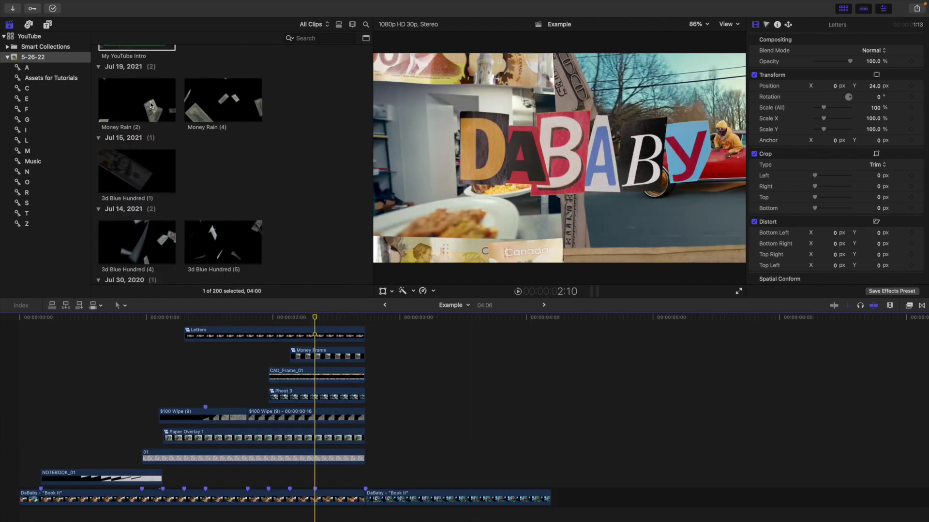
Step: Place Money Rain (2) beneath the Letters clip from the 1:24 beat marker and trim its end to 2:22
click(128, 104)
mouse_move(126, 100)
mouse_down()
mouse_move(253, 347)
mouse_move(223, 342)
mouse_move(292, 340)
mouse_move(284, 340)
mouse_up()
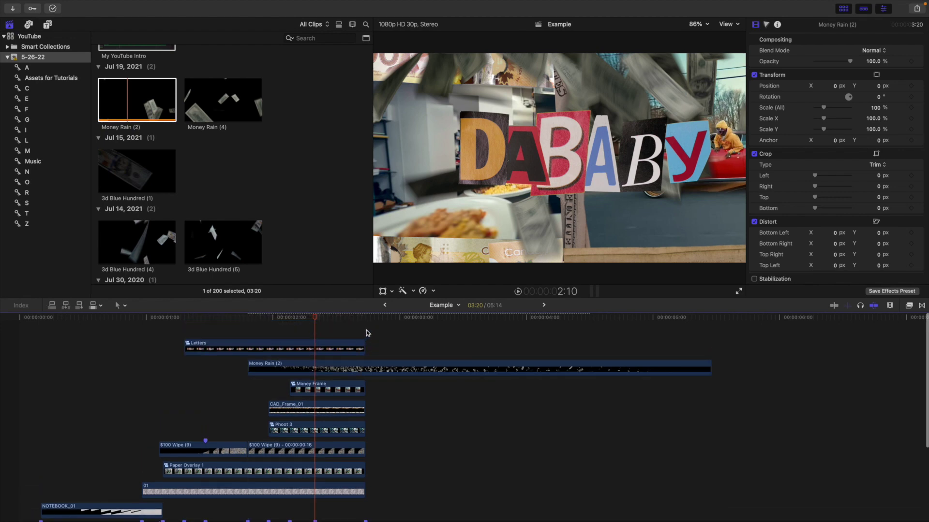
click(366, 333)
click(371, 368)
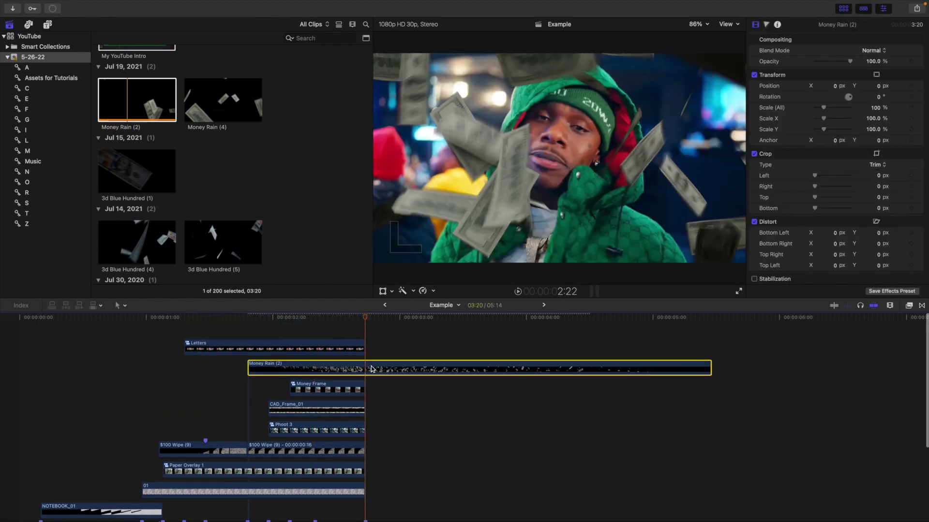
key(alt+bracketright)
scroll(237, 357, down, 3)
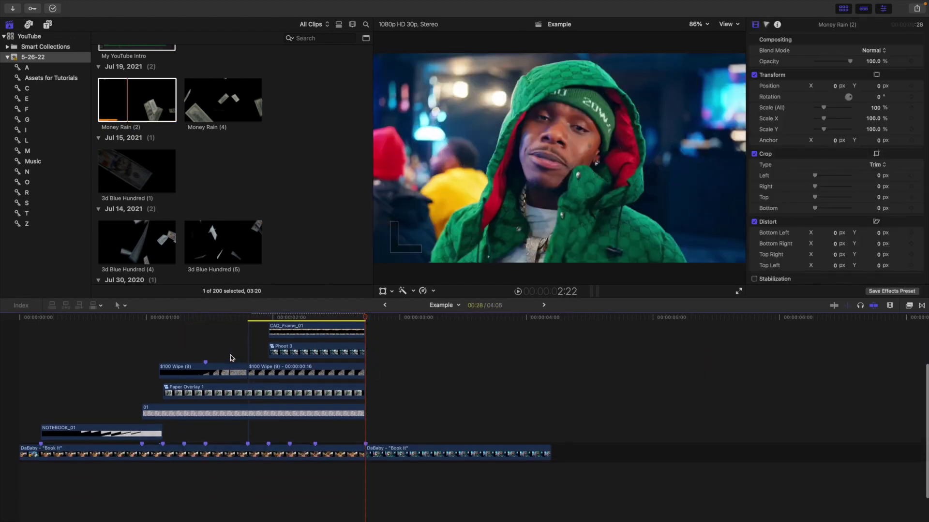
scroll(230, 357, up, 3)
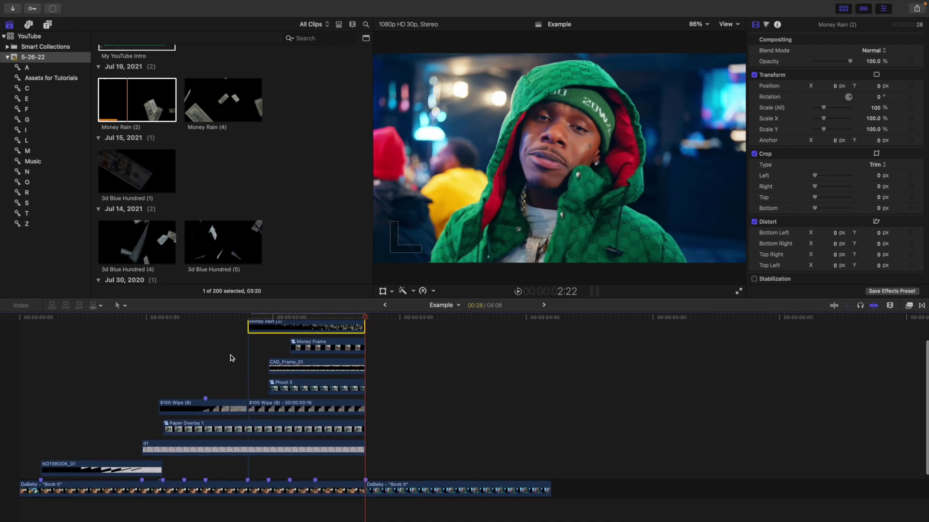
Step: Play back the collage transition from the start of the timeline into the second video clip
click(19, 354)
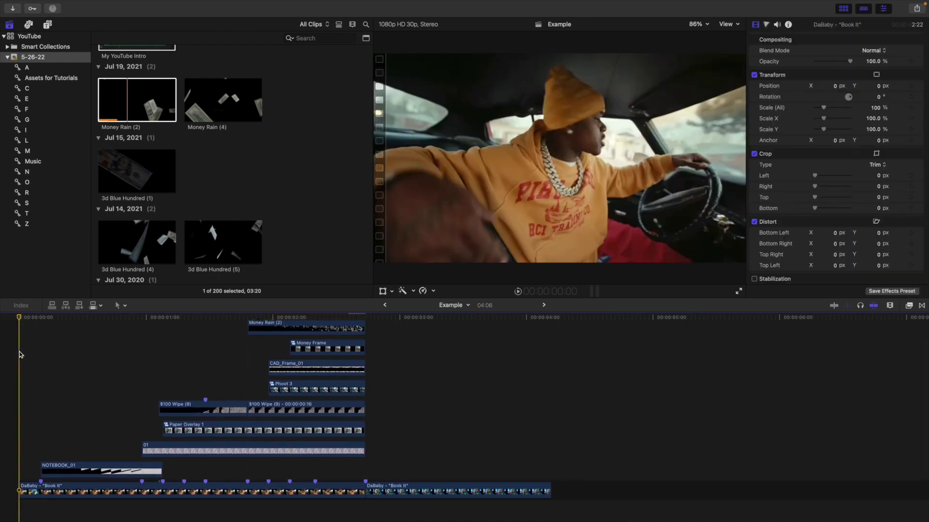
key(space)
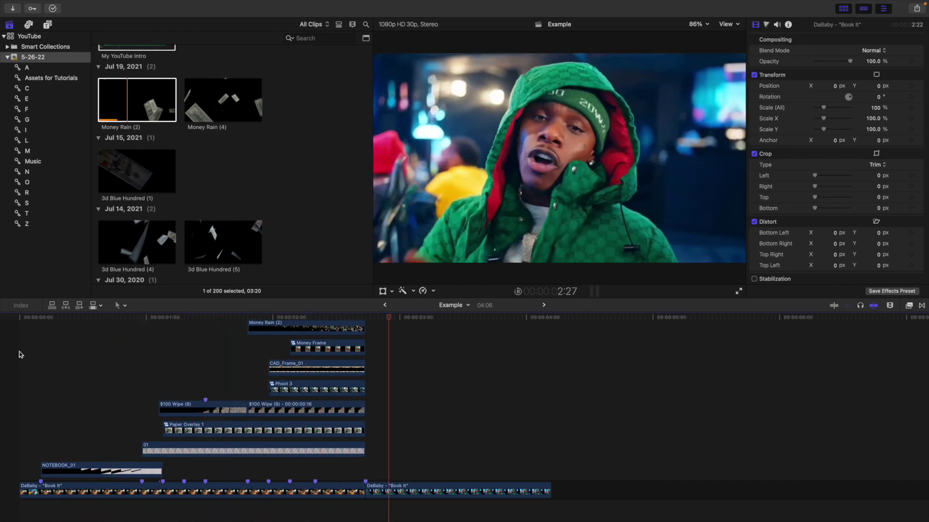
Step: Insert a freeze frame at 2:22, at the very start of the second video clip
key(super+equal)
scroll(532, 433, down, 3)
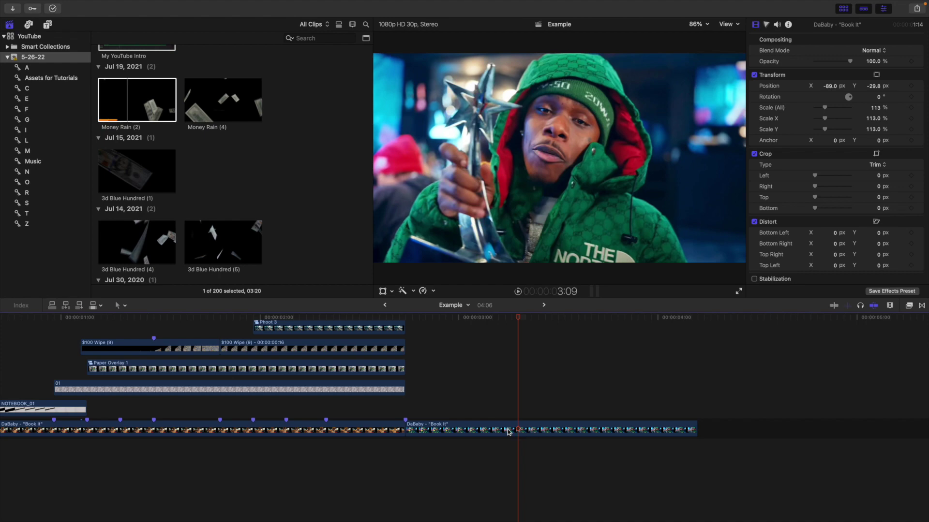
click(408, 406)
click(428, 427)
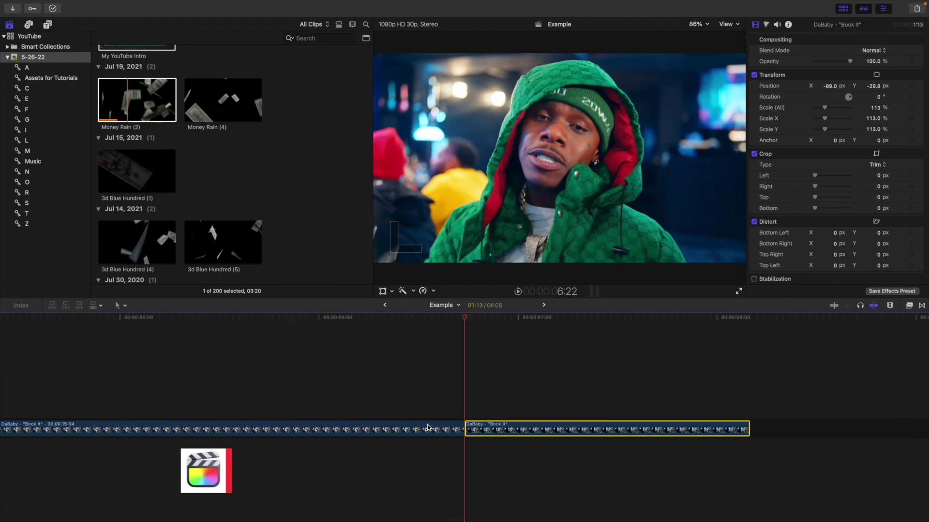
key(alt+f)
Step: Apply the Draw Mask effect to the freeze frame clip
click(400, 400)
click(399, 427)
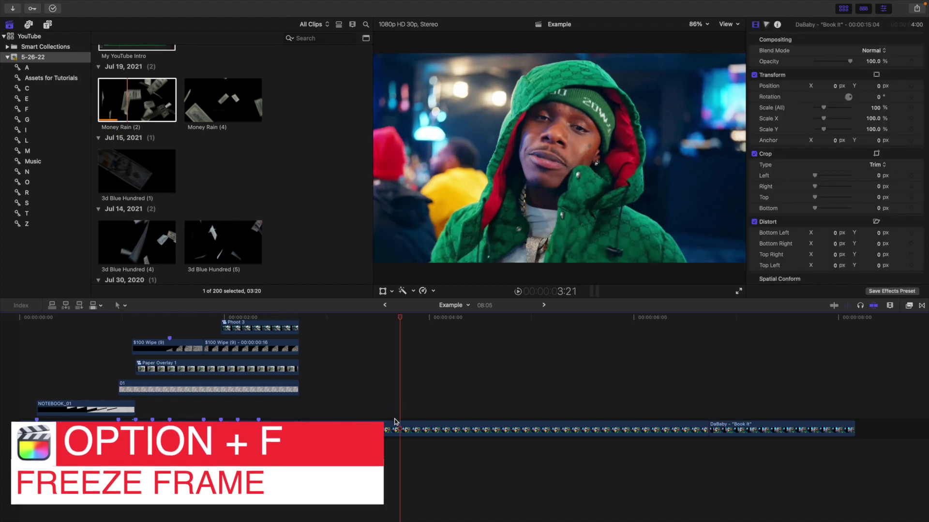
click(909, 305)
mouse_move(833, 353)
mouse_down()
mouse_move(699, 375)
mouse_move(603, 429)
mouse_up()
click(909, 305)
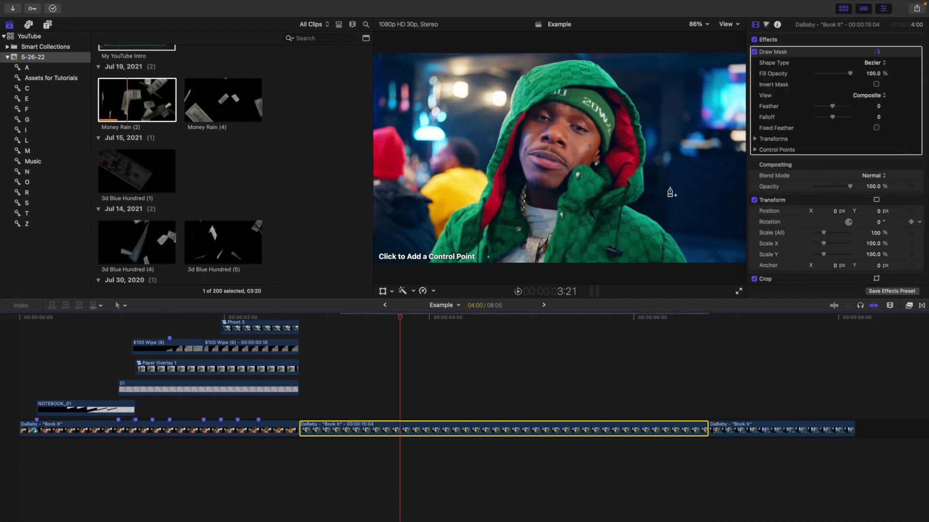
Step: Draw a closed mask around the man in the green hooded jacket, extend its bottom edge below the frame, and hide the mask outline
click(455, 213)
click(480, 202)
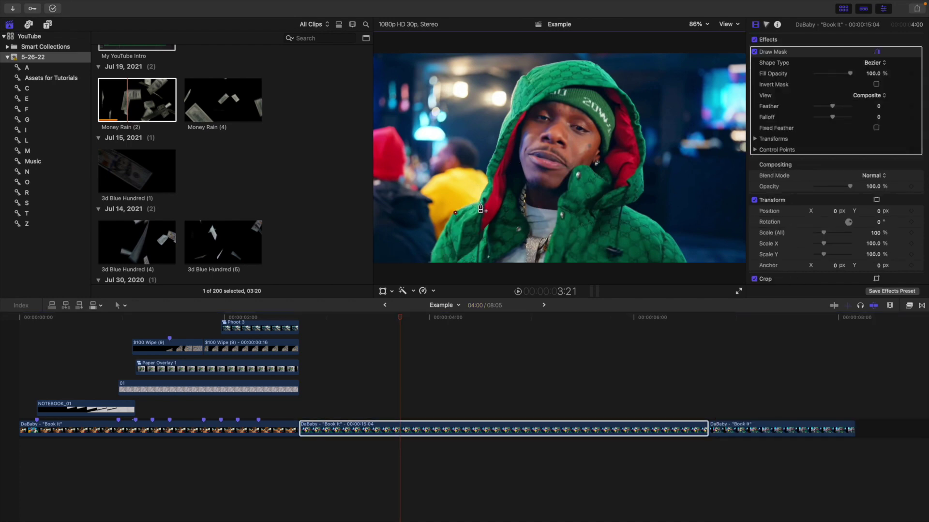
click(487, 181)
click(494, 151)
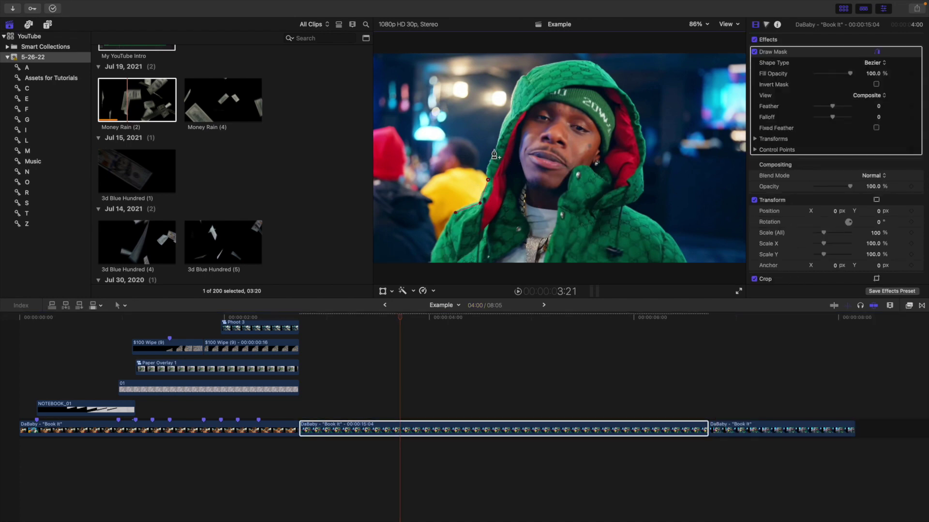
click(510, 107)
click(518, 79)
click(538, 68)
click(596, 66)
click(620, 90)
click(637, 114)
click(644, 159)
click(624, 206)
click(649, 217)
click(674, 242)
click(686, 263)
click(430, 260)
click(436, 244)
click(455, 213)
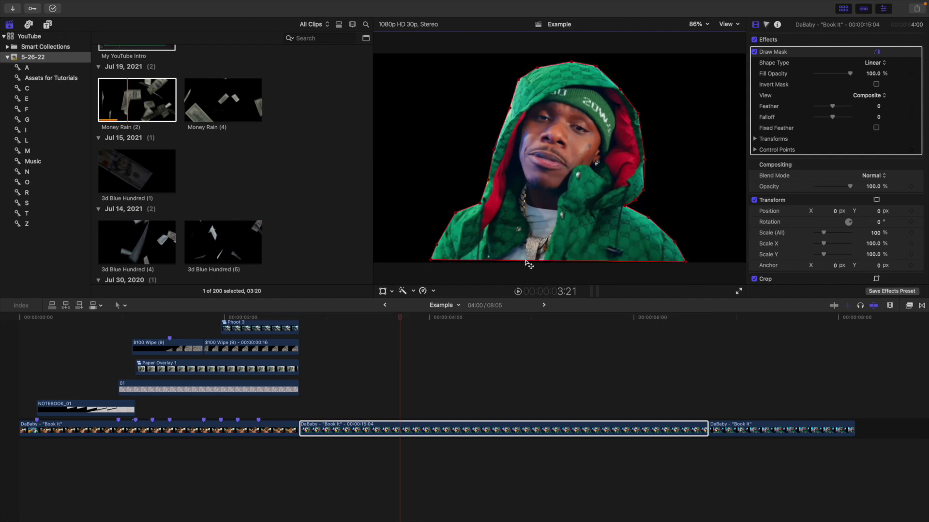
drag(527, 263, 527, 269)
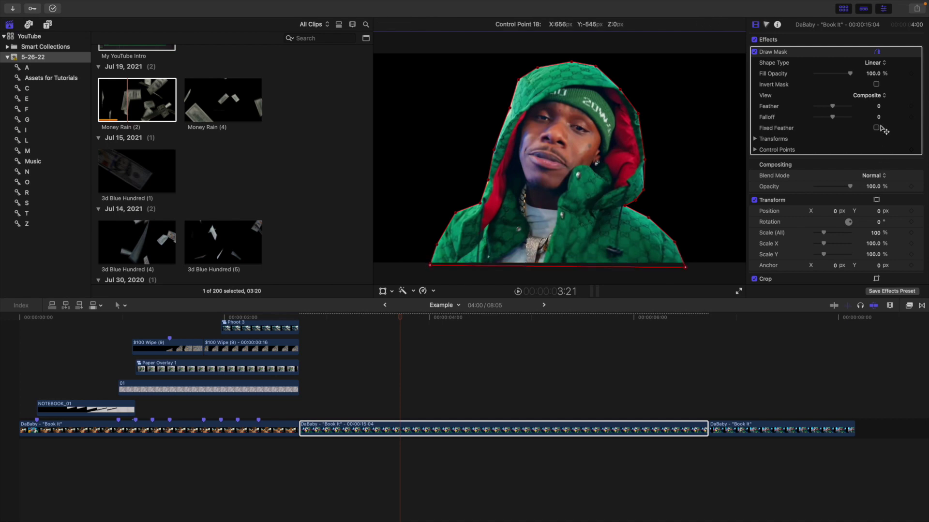
click(877, 52)
Step: Set the duration of the masked freeze frame clip to 12 frames
click(401, 425)
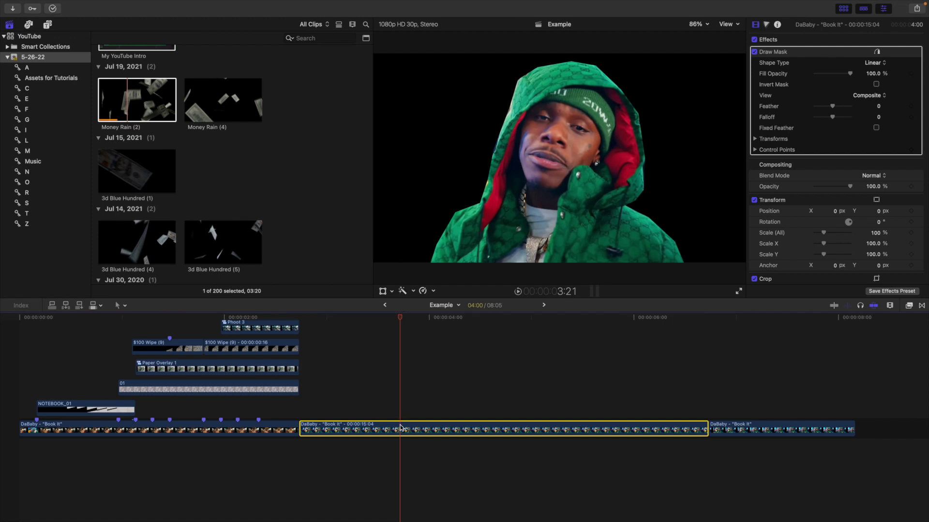
key(ctrl+d)
text(12)
key(Return)
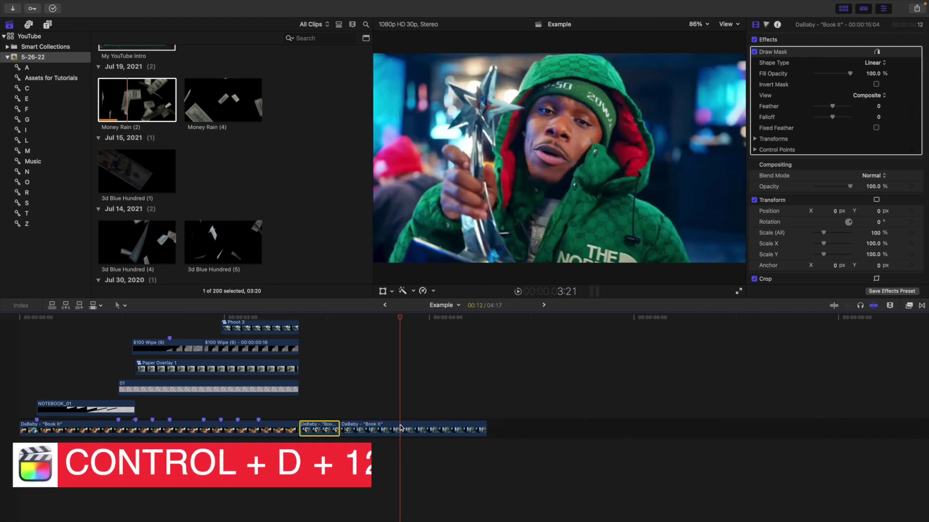
Step: Play back the shortened freeze frame from 2:22 into the second clip
click(301, 410)
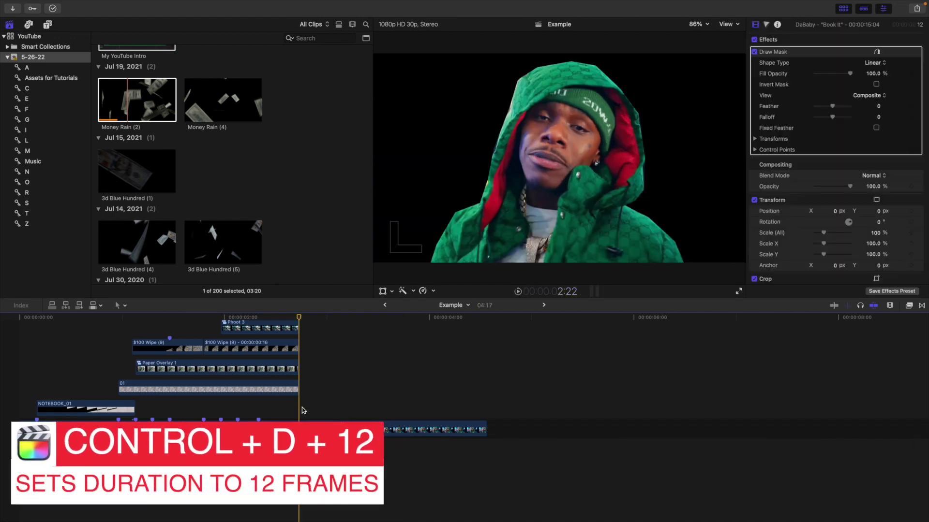
key(space)
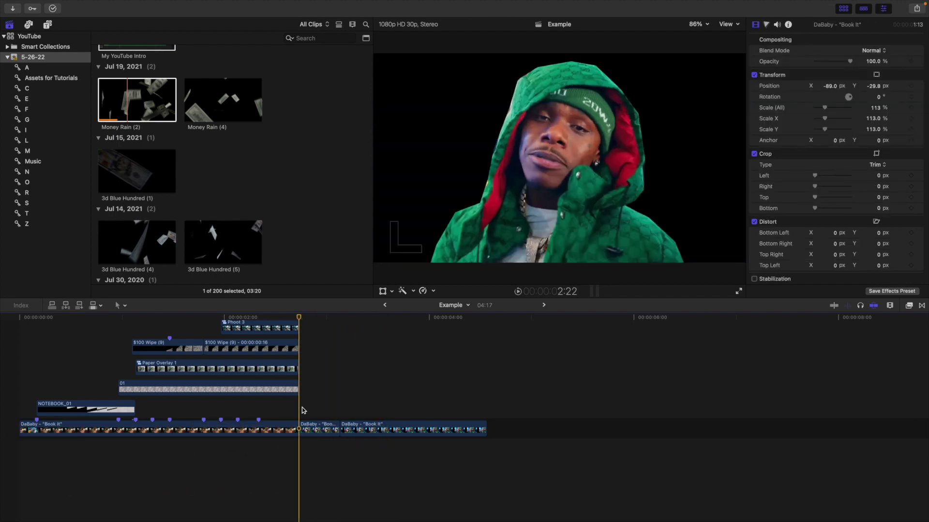
key(space)
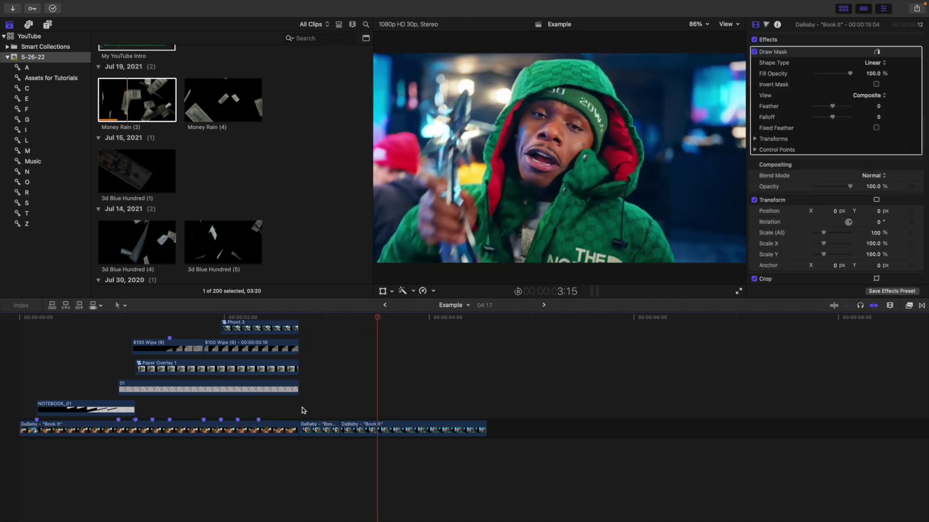
Step: Keyframe the freeze frame's opacity from 0% at 2:22 to 100% at 2:27
click(302, 409)
key(super+equal)
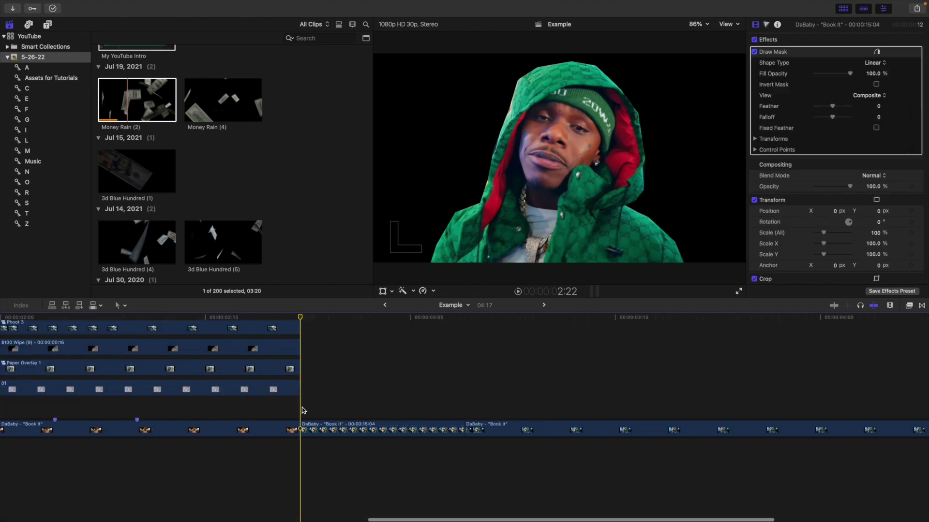
key(super+minus)
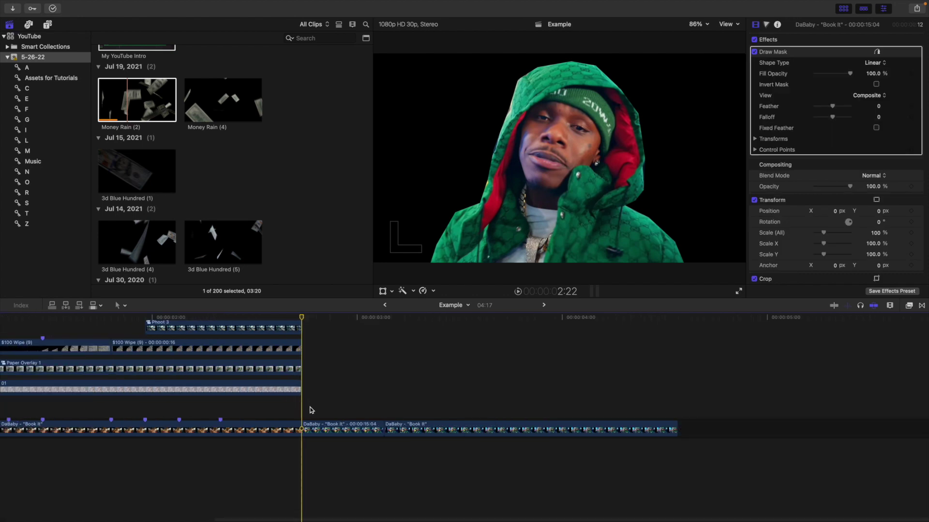
key(super+equal)
click(322, 428)
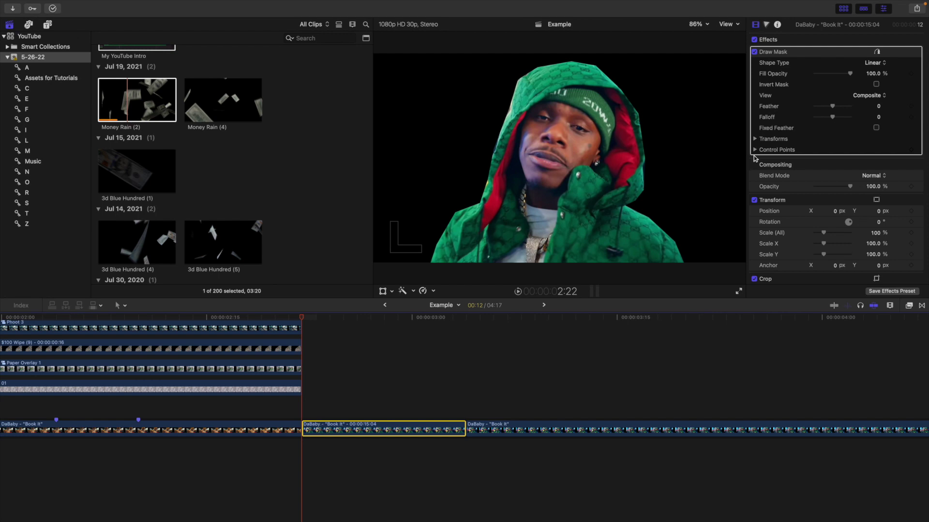
drag(850, 188, 792, 190)
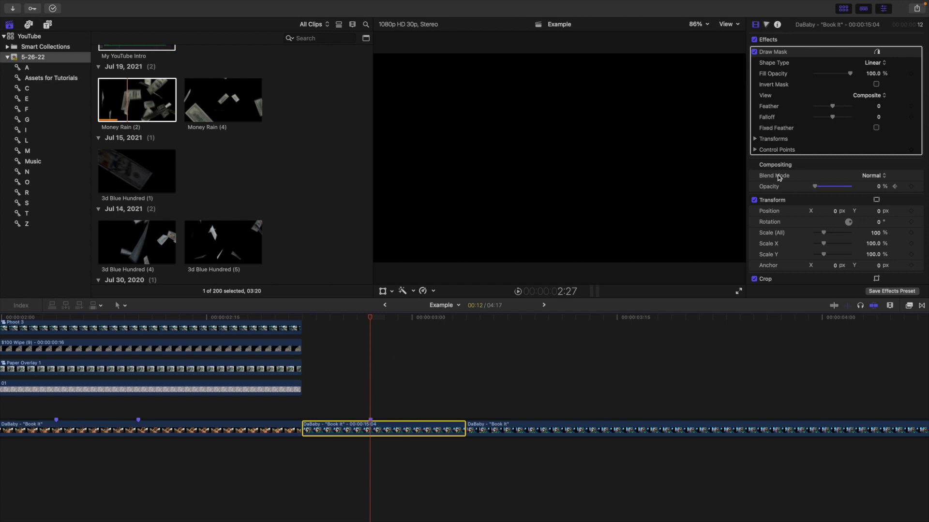
drag(810, 191, 862, 189)
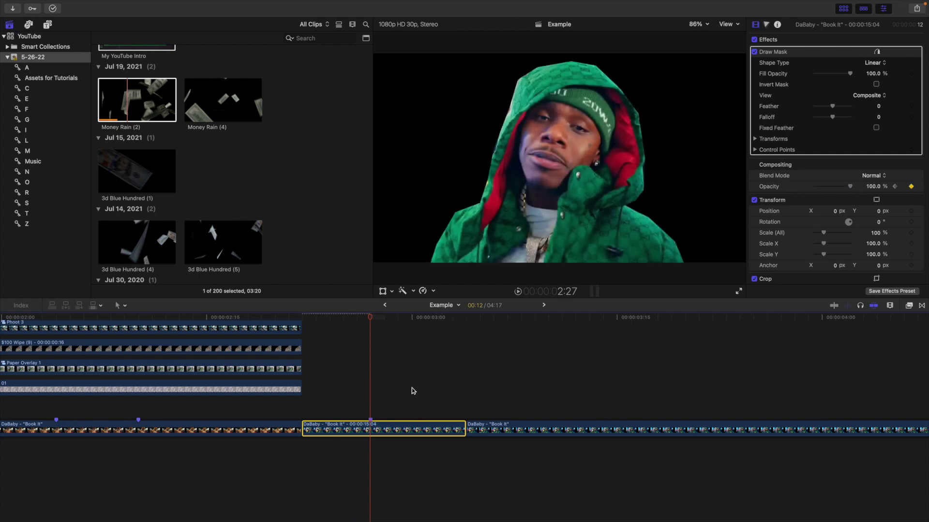
Step: Play back the freeze frame's opacity fade-in from 2:22
click(304, 405)
key(space)
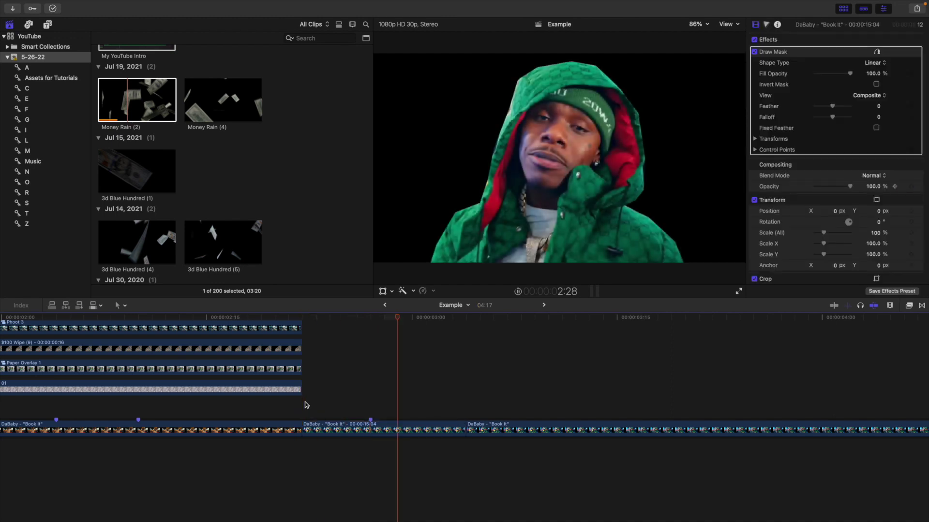
click(305, 403)
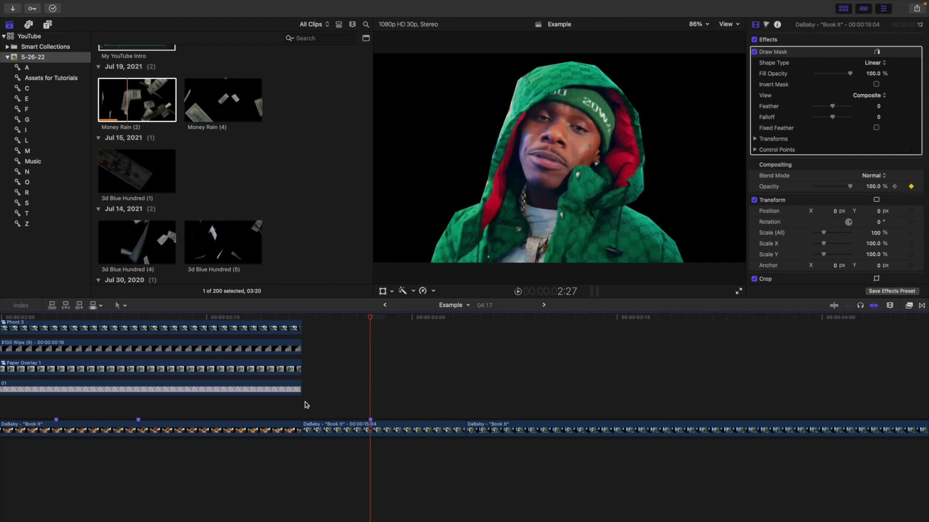
Step: Apply the Gaussian blur effect to the masked freeze frame clip
click(305, 405)
click(910, 306)
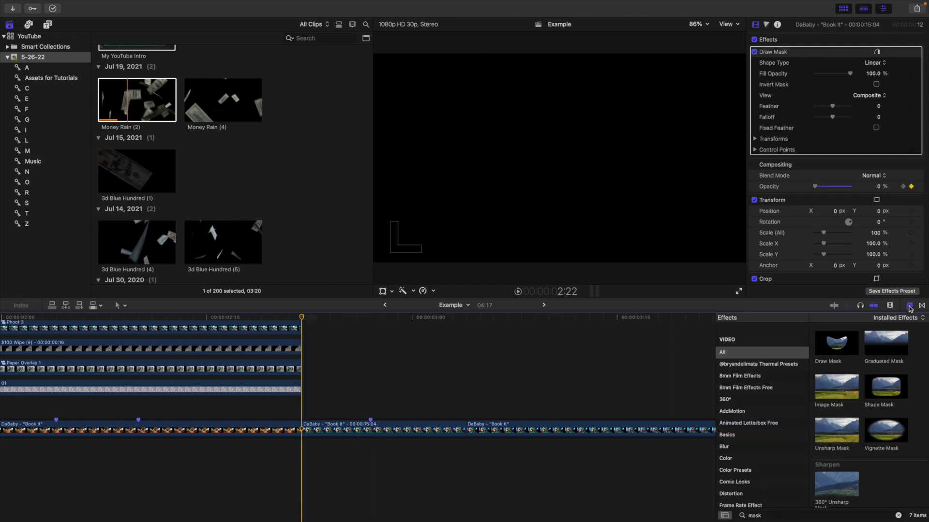
click(739, 448)
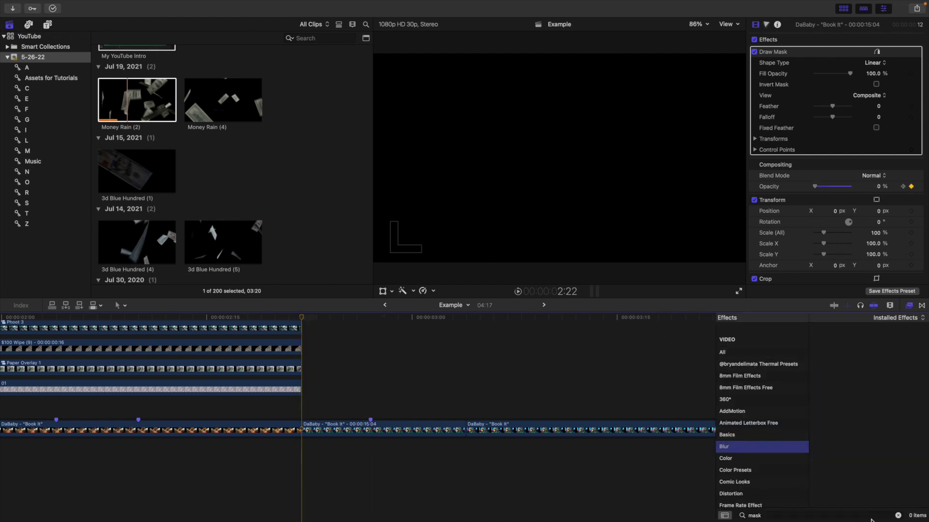
click(898, 516)
mouse_move(825, 406)
mouse_down()
mouse_move(825, 398)
mouse_move(310, 404)
mouse_move(322, 428)
mouse_up()
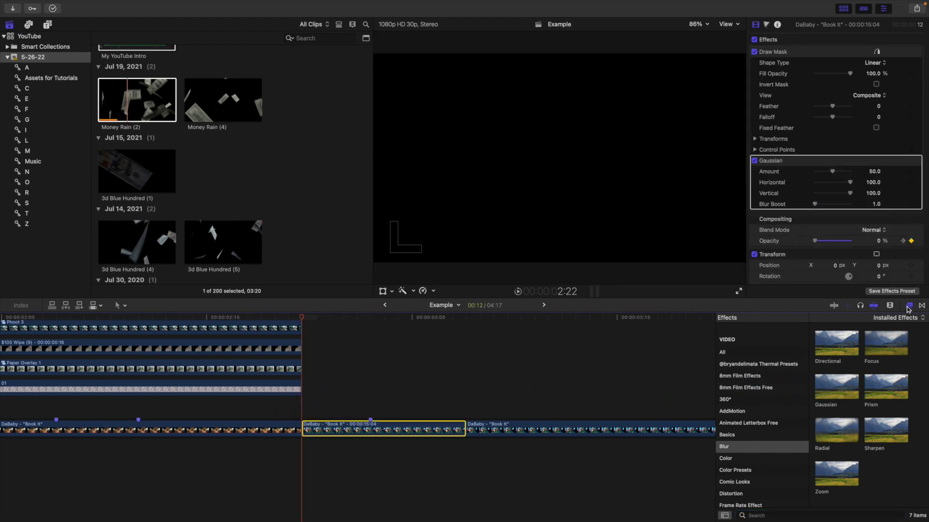
key(super+5)
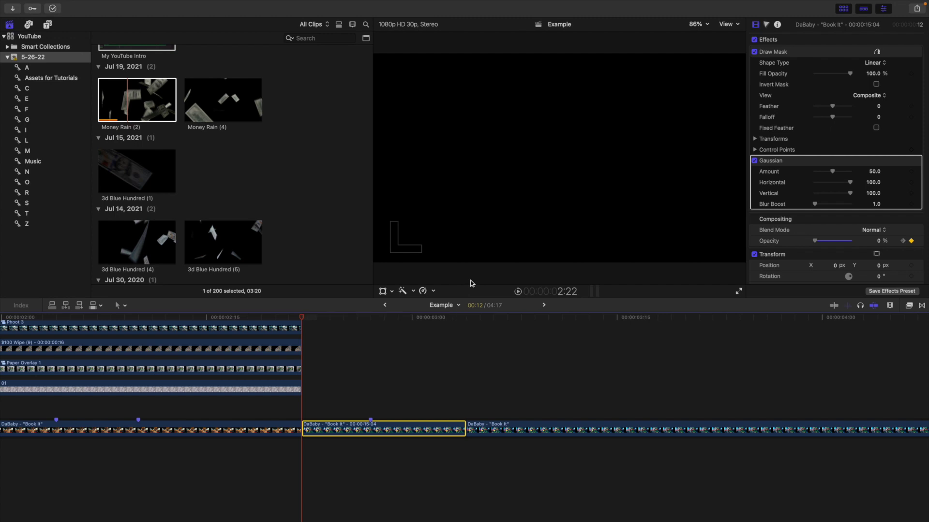
Step: Set the freeze frame's Gaussian blur amount to 0 with a keyframe at 2:22
key(alt+shift+super+f)
click(333, 420)
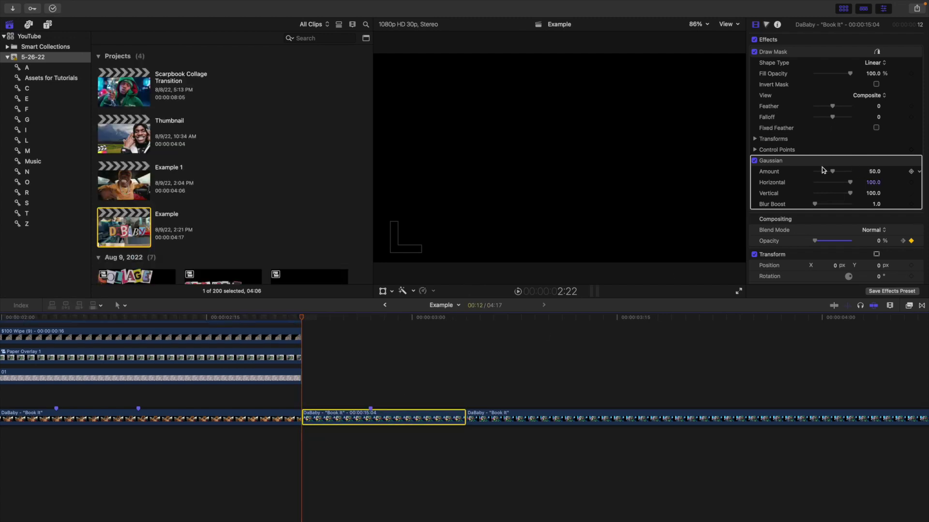
drag(832, 173, 812, 174)
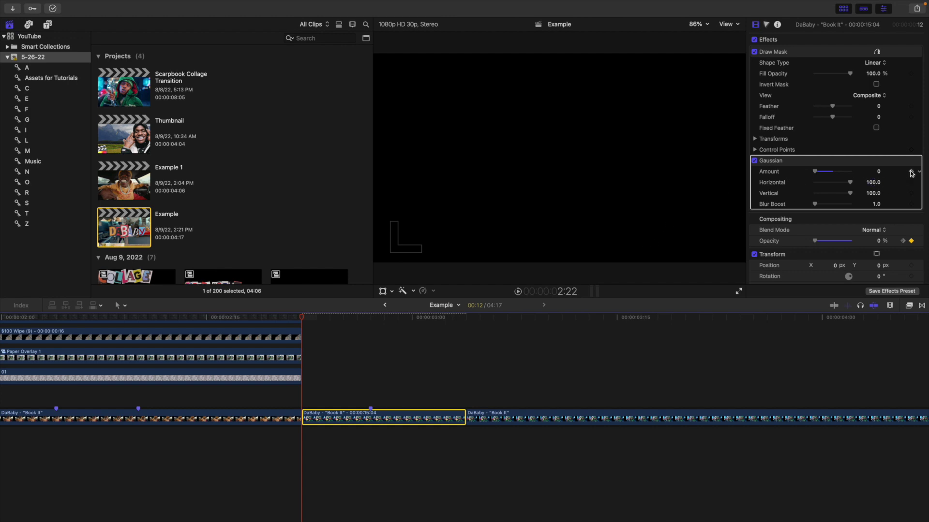
Step: Set the Gaussian blur amount to 70 at the 2:27 marker
click(373, 381)
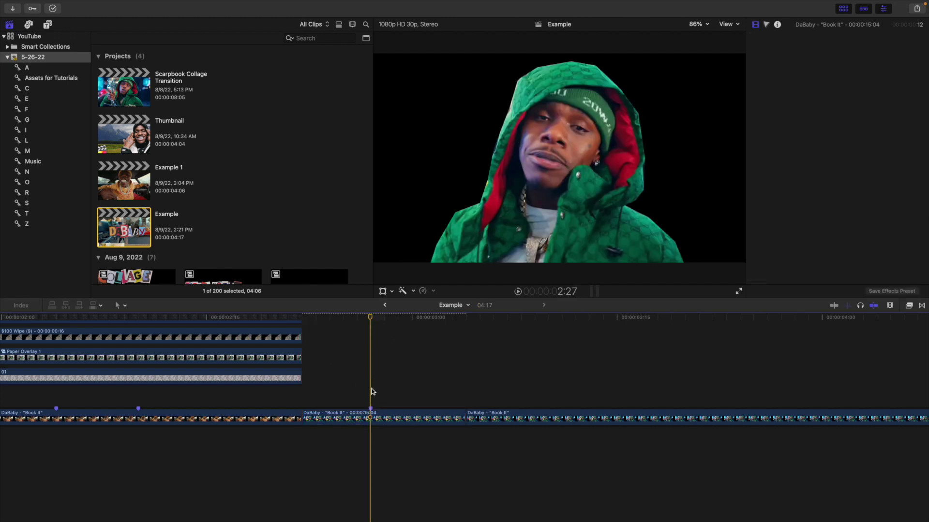
click(375, 417)
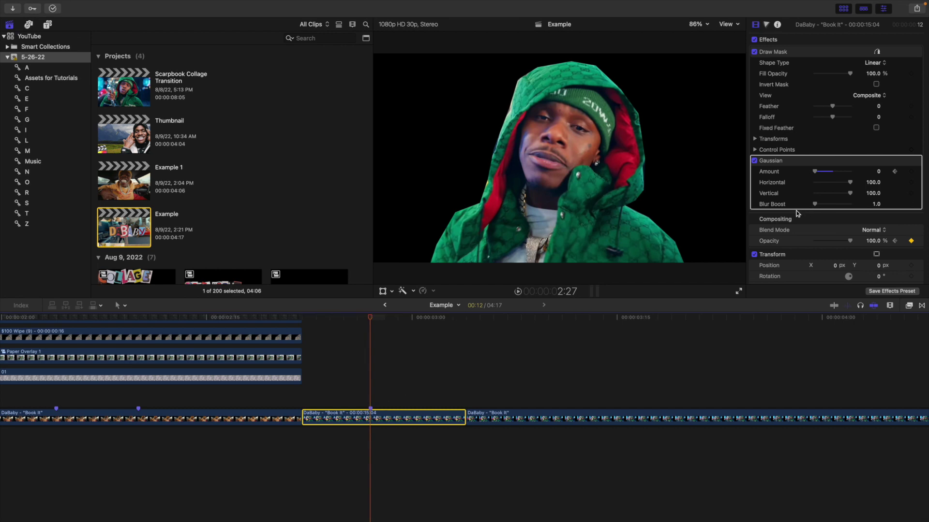
click(878, 172)
key(Return)
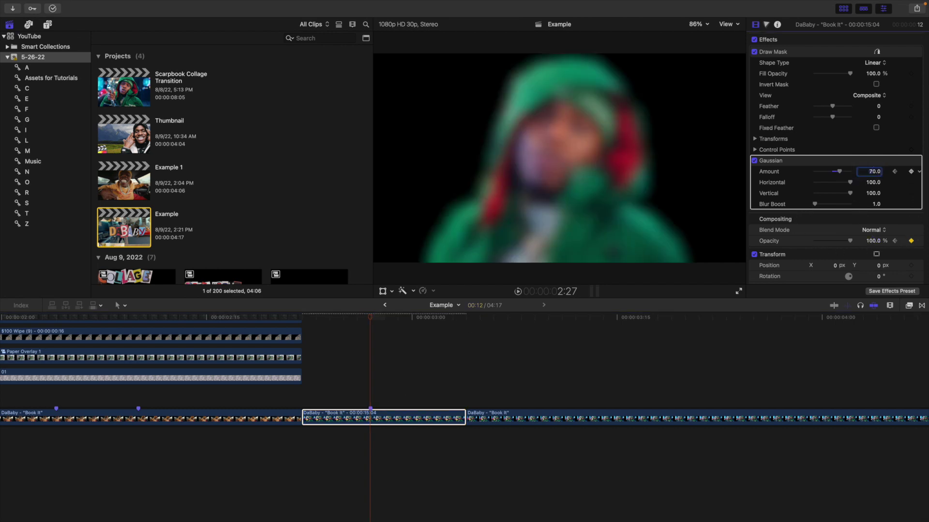
click(384, 415)
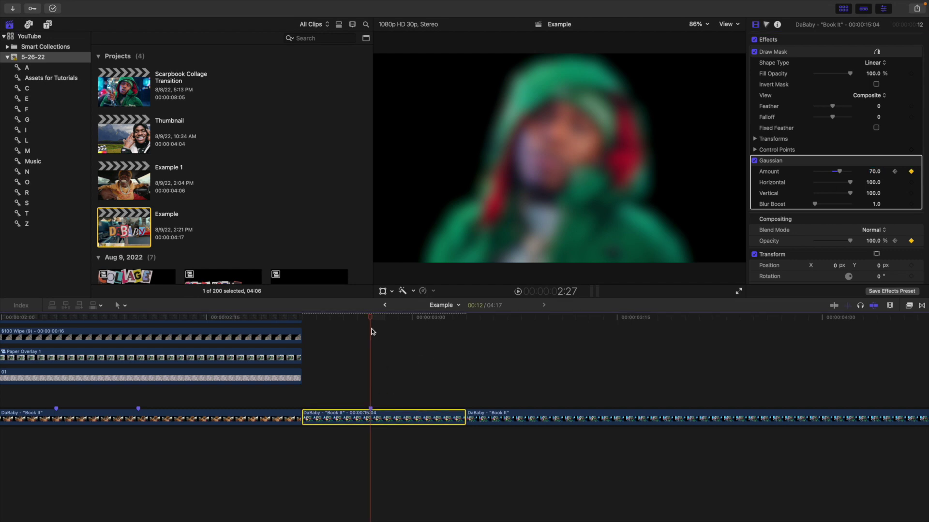
Step: Add a marker at 3:03 on the freeze frame and set its Gaussian blur amount to 0 there
scroll(373, 334, right, 5)
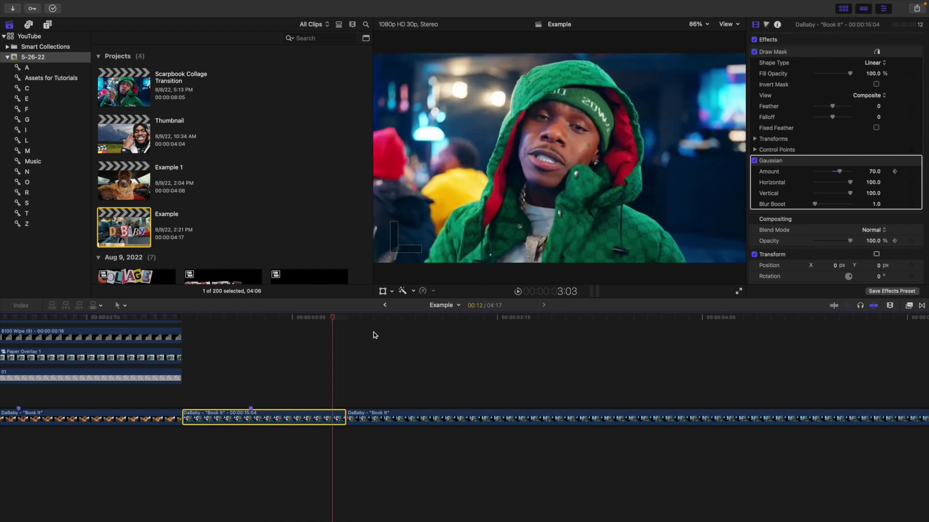
key(Left)
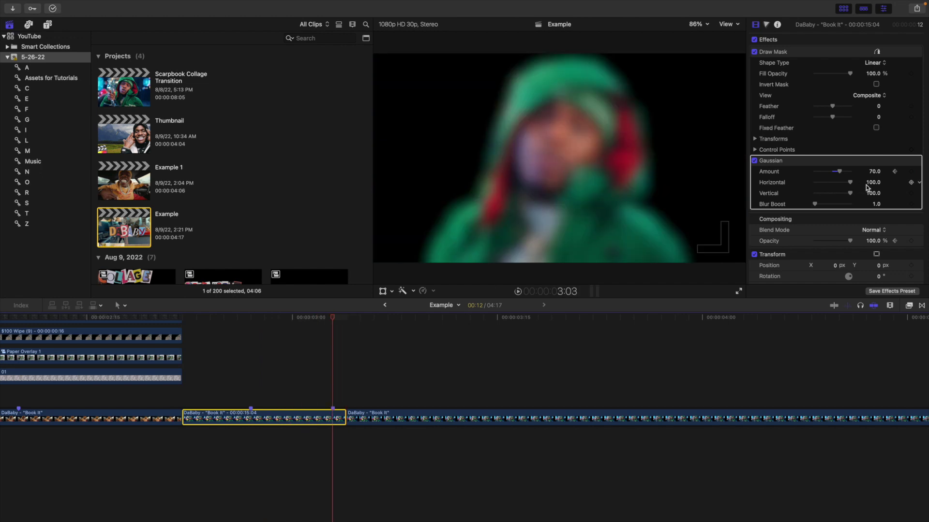
click(872, 173)
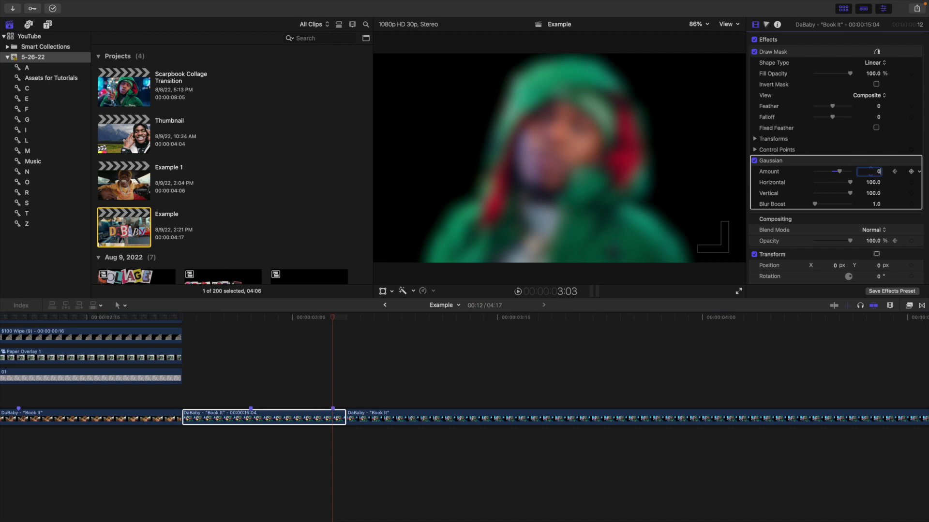
key(Return)
Step: Step through the freeze frame from 2:22 to 3:03 to check its opacity and blur animation
click(188, 386)
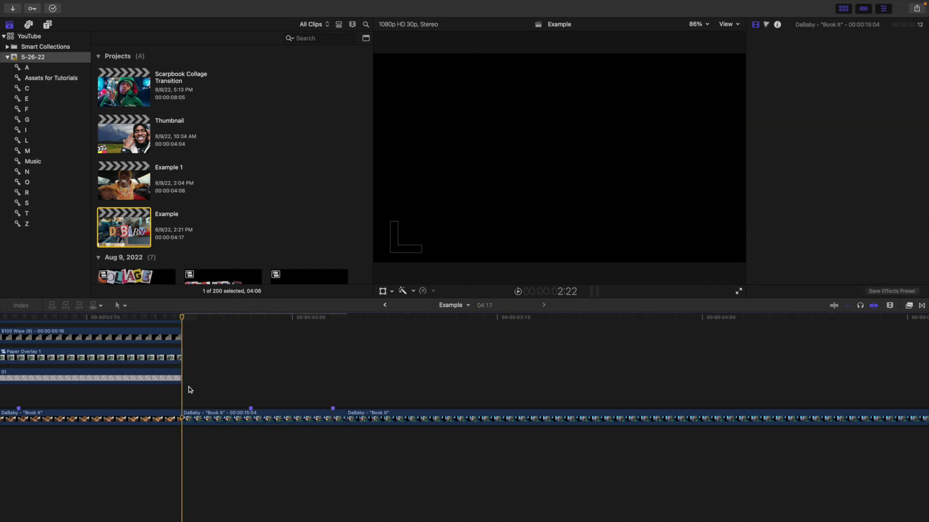
click(210, 418)
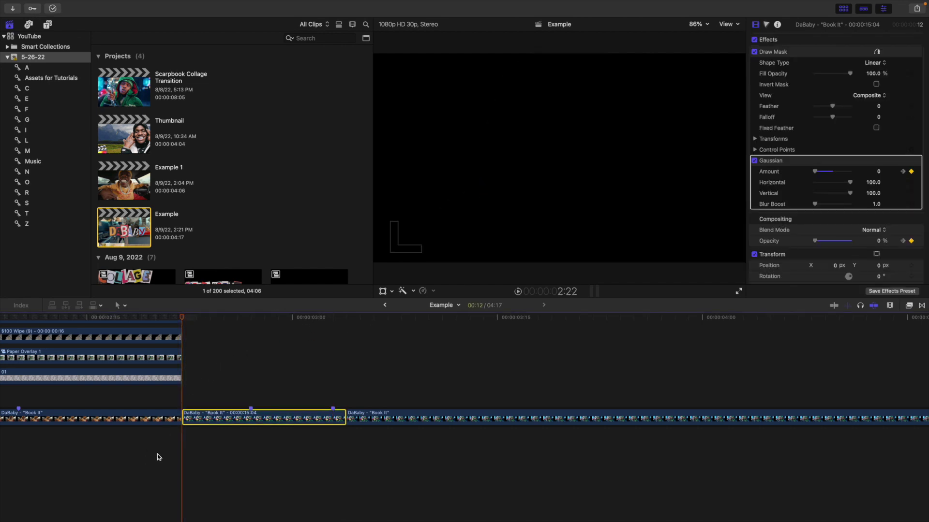
key(Right)
key(Right)
key(Right)
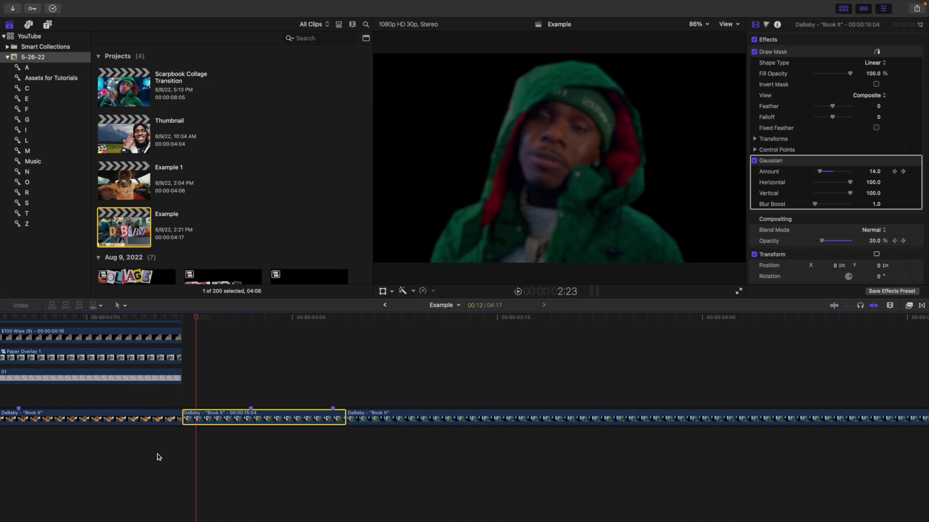
key(Right)
key(Right)
key(Right)
key(Right)
key(Right)
key(Right)
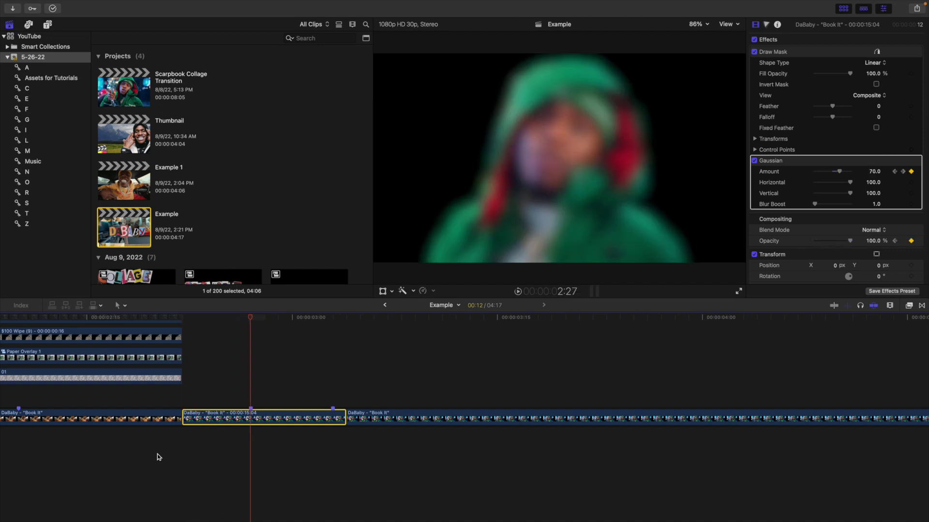
key(Right)
key(Right)
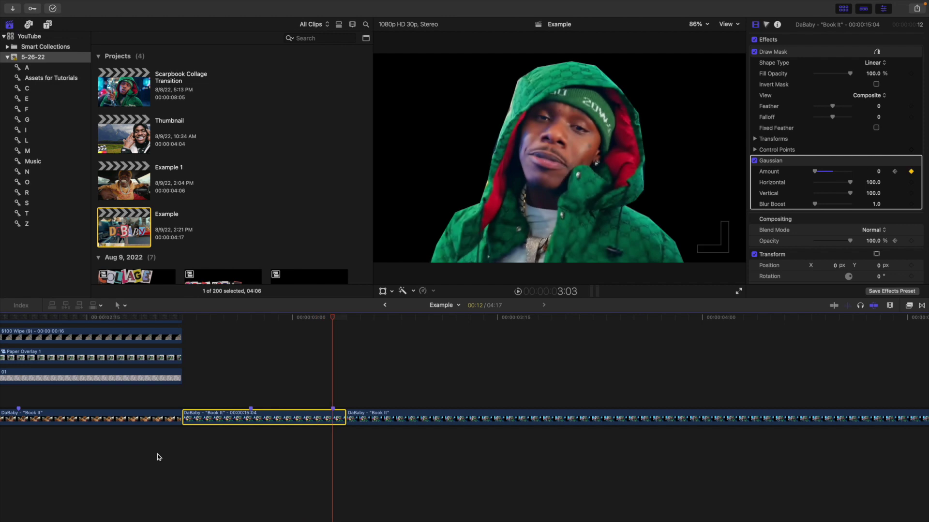
click(184, 402)
click(184, 401)
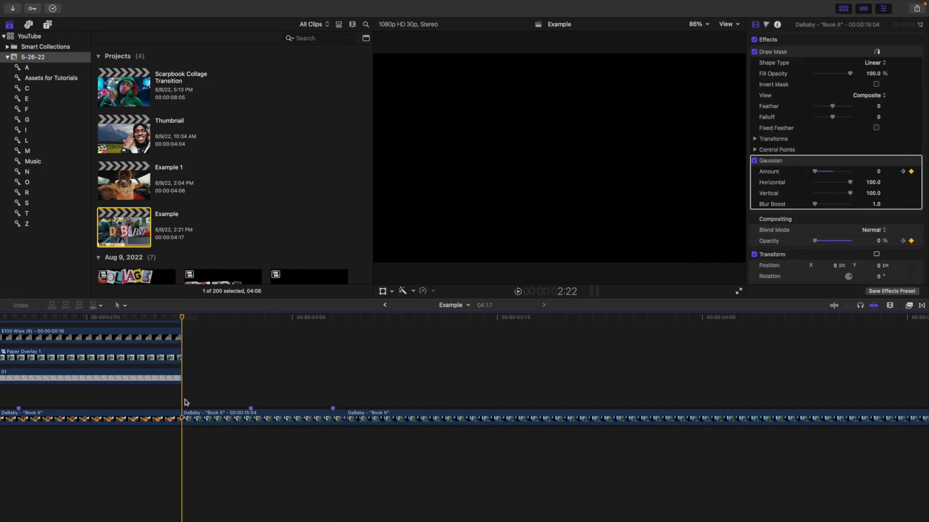
key(Down)
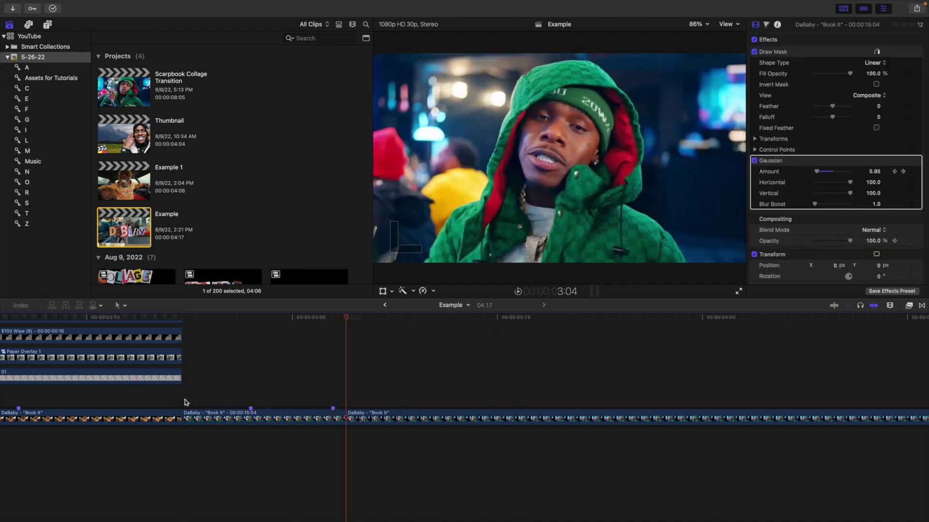
Step: Keyframe the freeze frame's scale at 140% and X position at -250 px at 2:22
click(186, 403)
click(197, 419)
scroll(829, 159, down, 1)
scroll(829, 159, down, 4)
click(876, 169)
text(140)
key(Return)
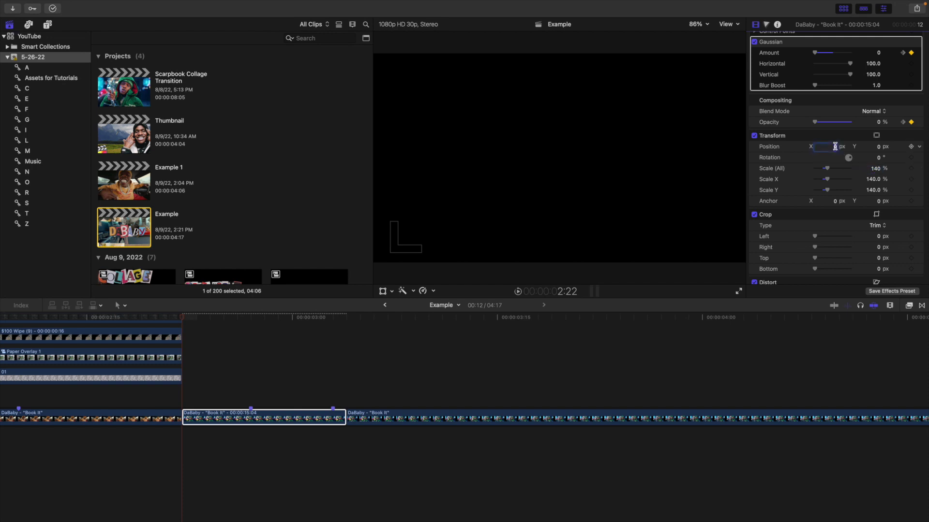
click(244, 418)
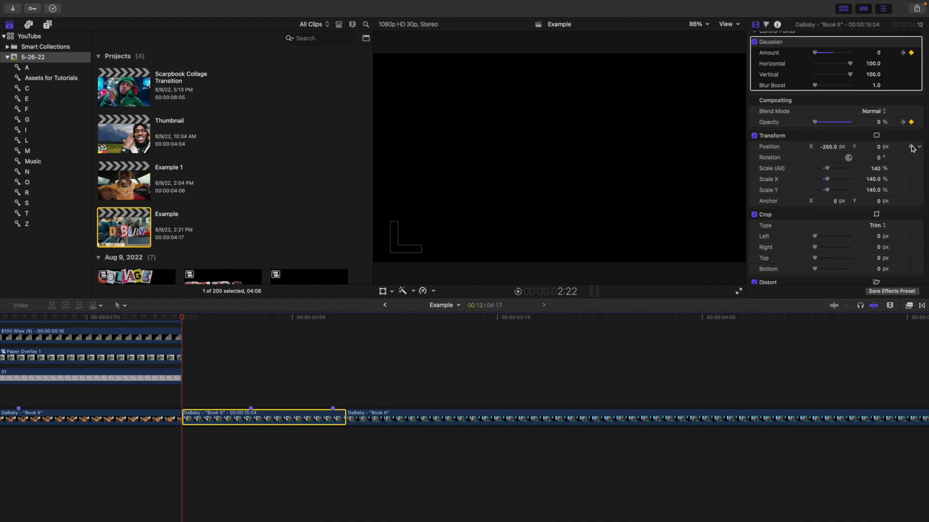
Step: Set the freeze frame's X position to 0 px and scale to 100% at the 3:03 marker
click(333, 392)
click(340, 419)
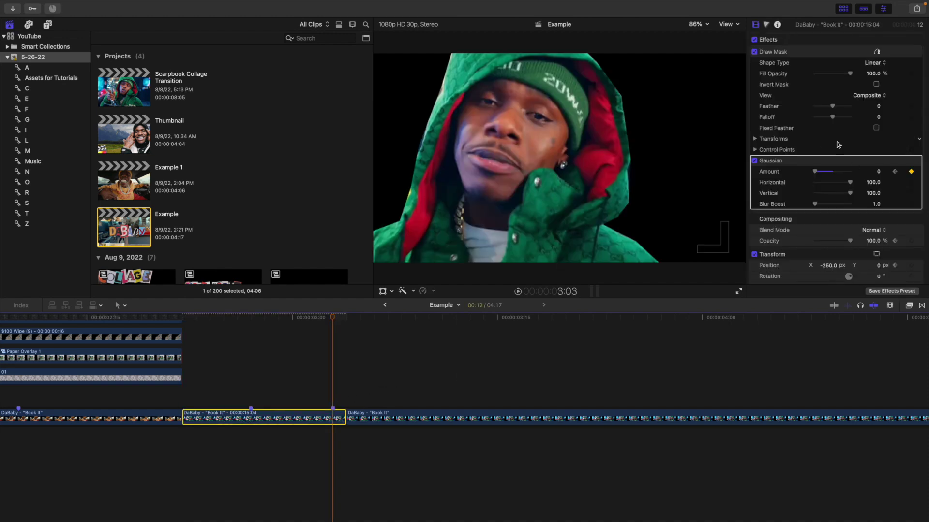
scroll(840, 169, down, 5)
click(829, 138)
text(0)
key(Return)
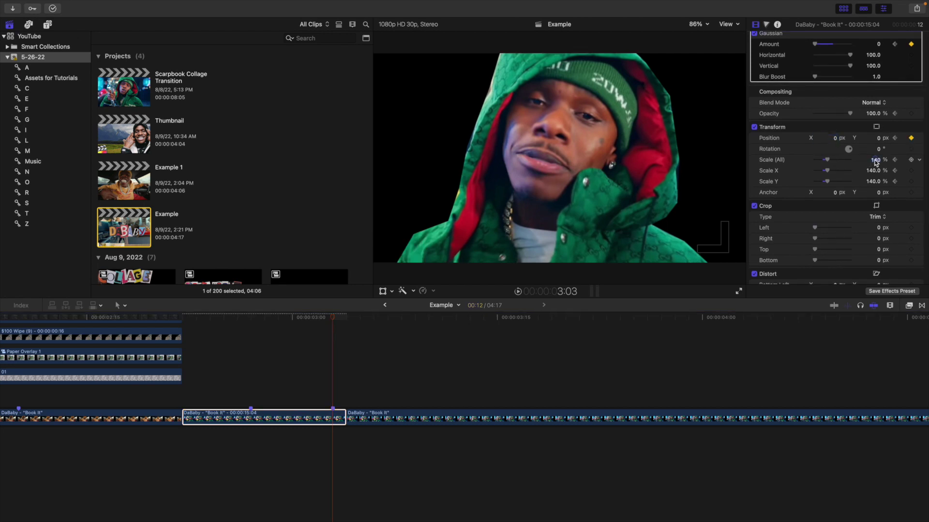
text(100)
key(Return)
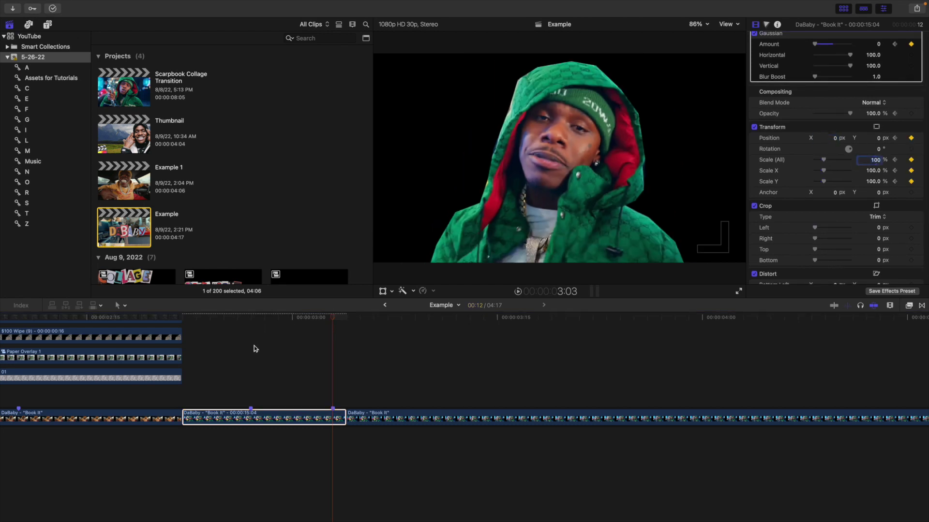
Step: Play back the freeze frame's combined position, scale, opacity and blur animation from 2:22
click(186, 380)
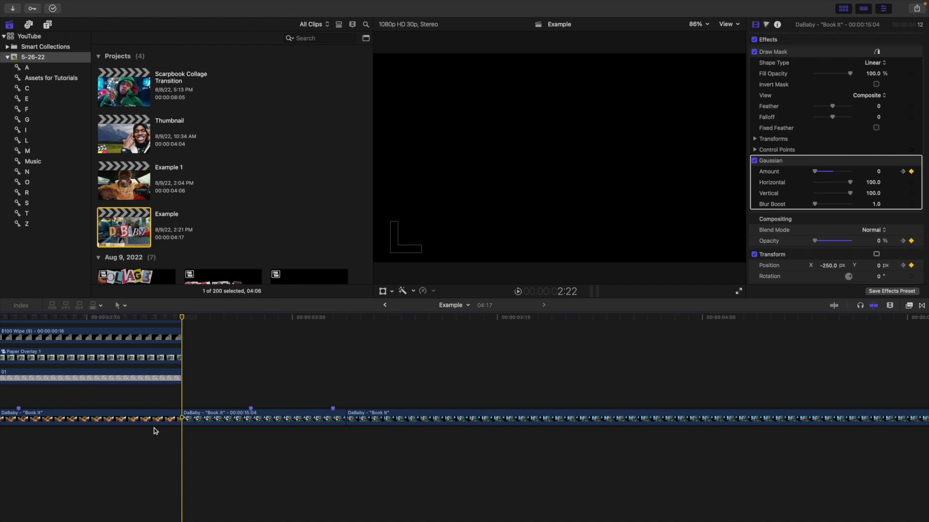
key(space)
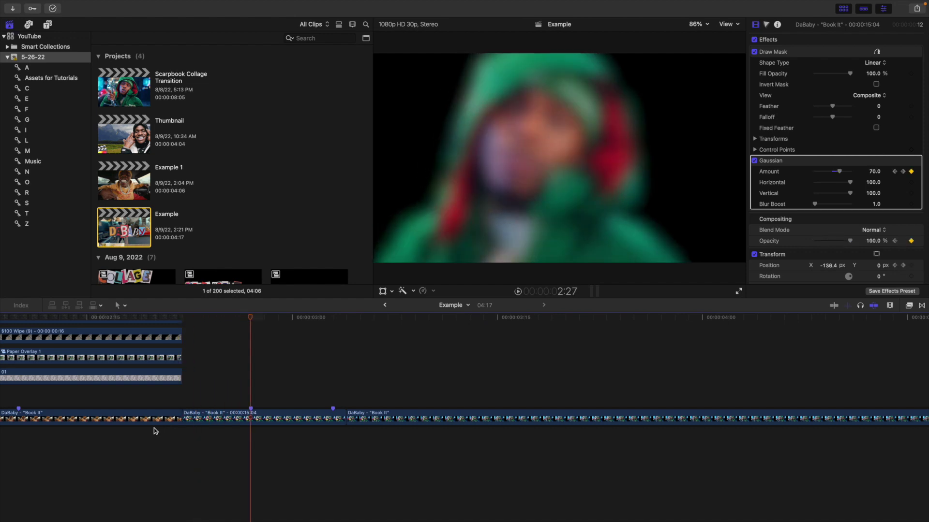
key(space)
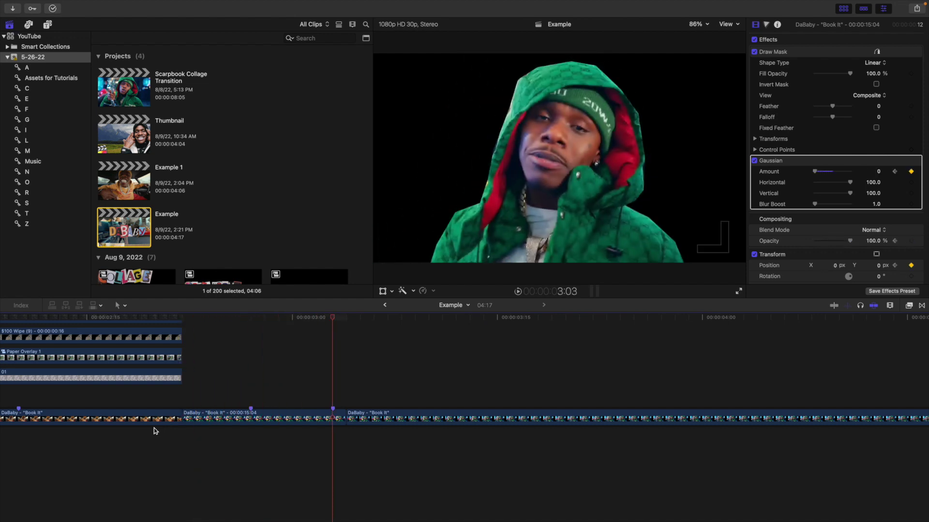
click(186, 403)
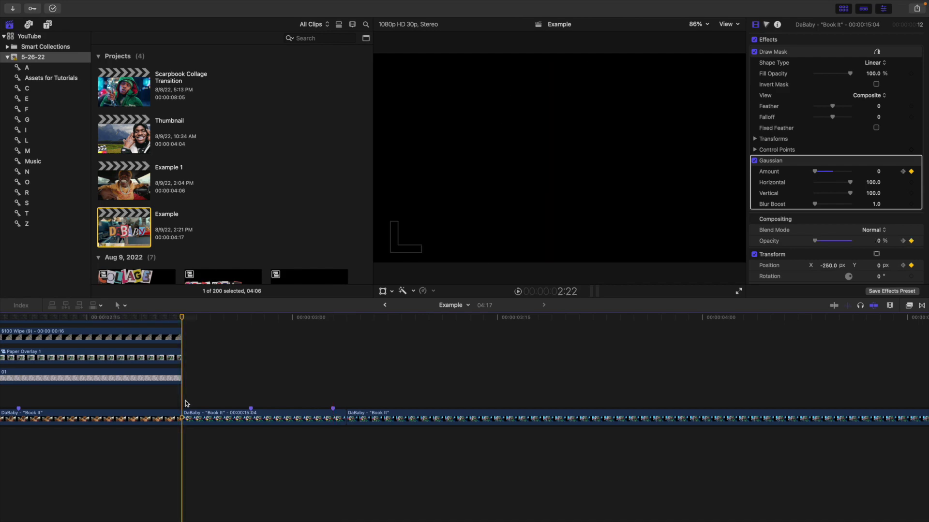
key(space)
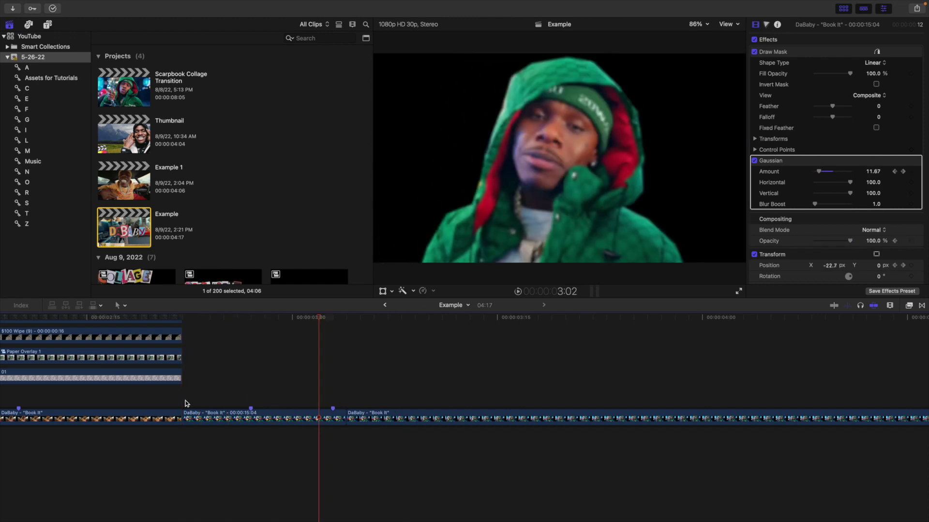
Step: Move the masked freeze frame above the Letters layer, starting at the 2:10 marker and ending at the cut to the second clip
key(super+minus)
key(super+minus)
key(super+minus)
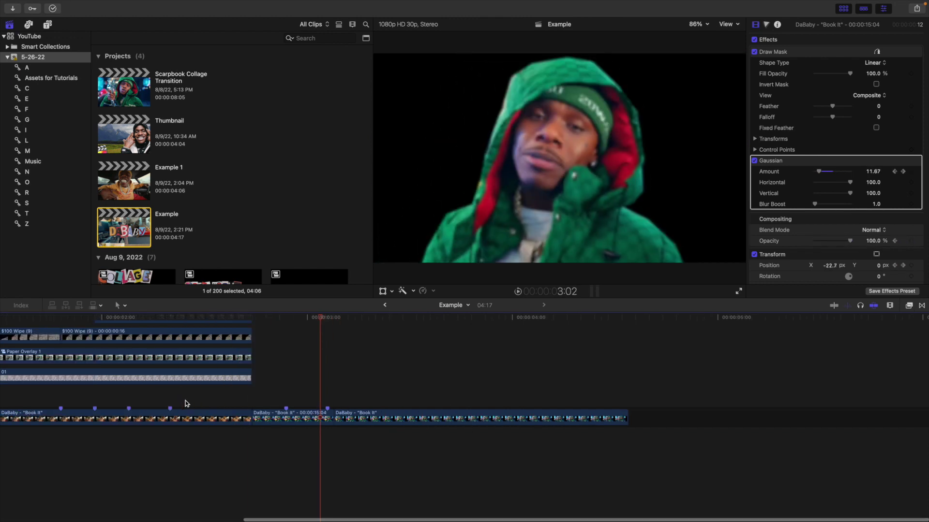
scroll(186, 403, up, 5)
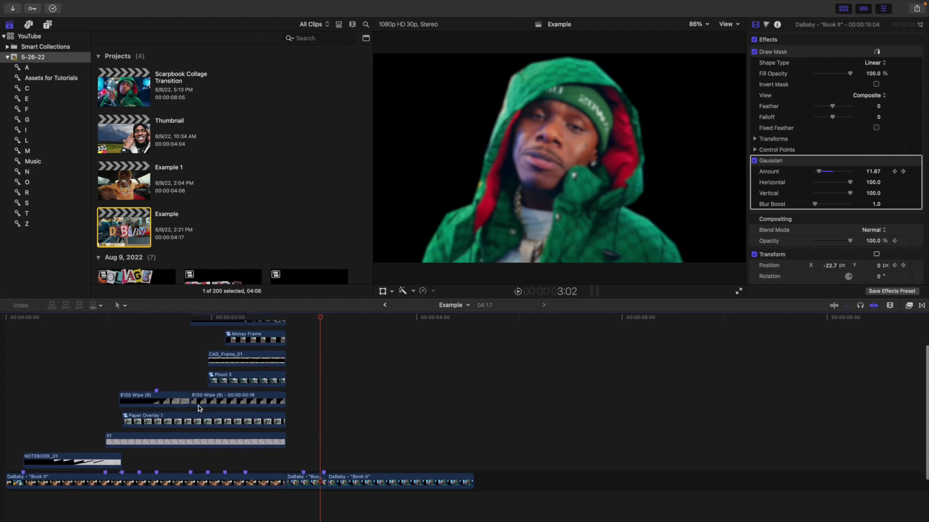
scroll(200, 408, down, 6)
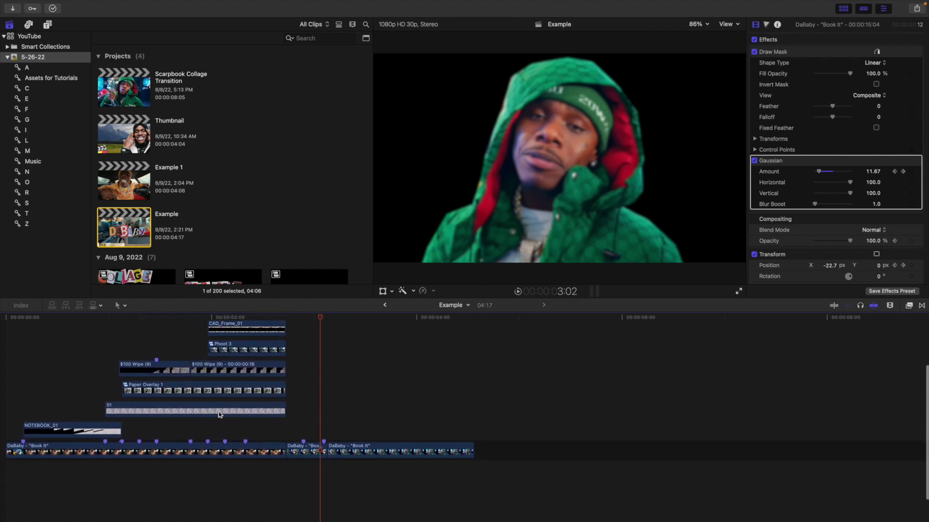
mouse_move(300, 455)
mouse_down()
mouse_move(250, 299)
mouse_move(260, 333)
mouse_up()
key(super+z)
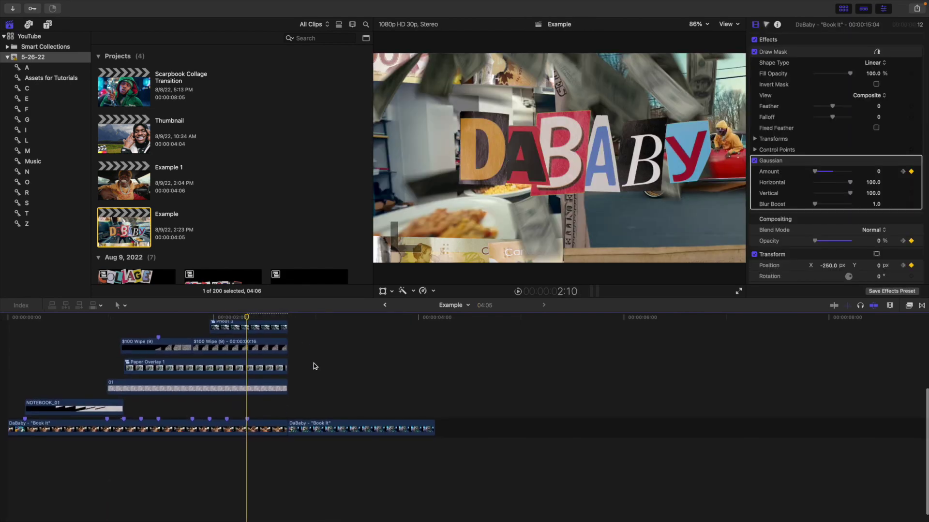
Step: Examine how the stacked collage layers line up with the cut to the second clip at 2:22
key(super+equal)
scroll(481, 387, right, 3)
key(Down)
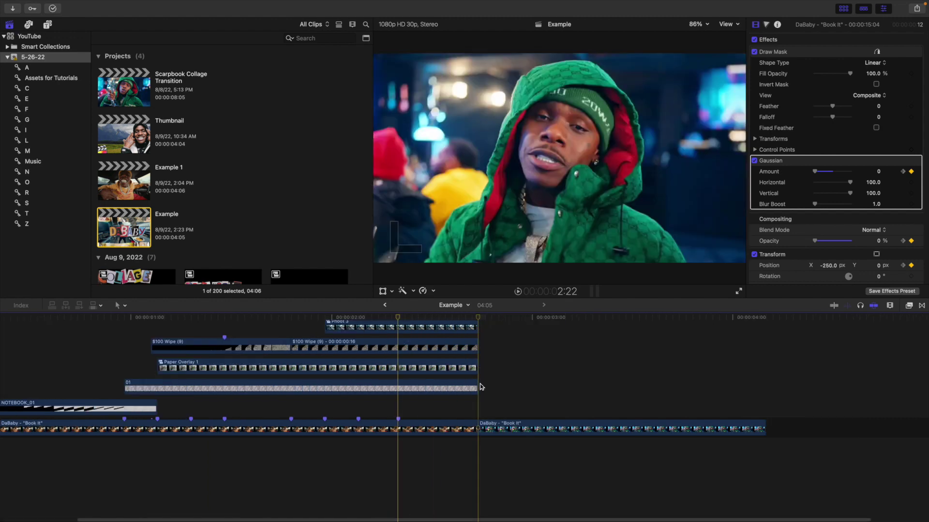
scroll(492, 380, up, 4)
scroll(496, 380, up, 2)
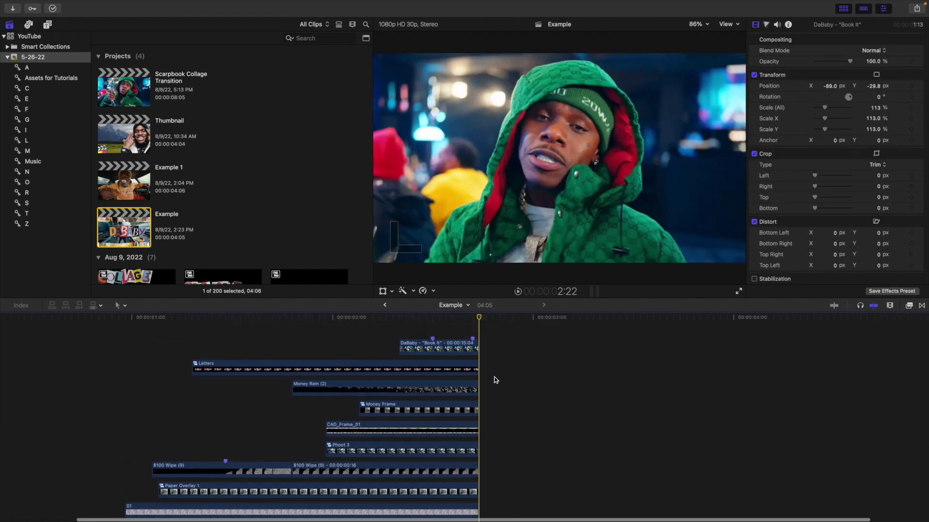
click(449, 387)
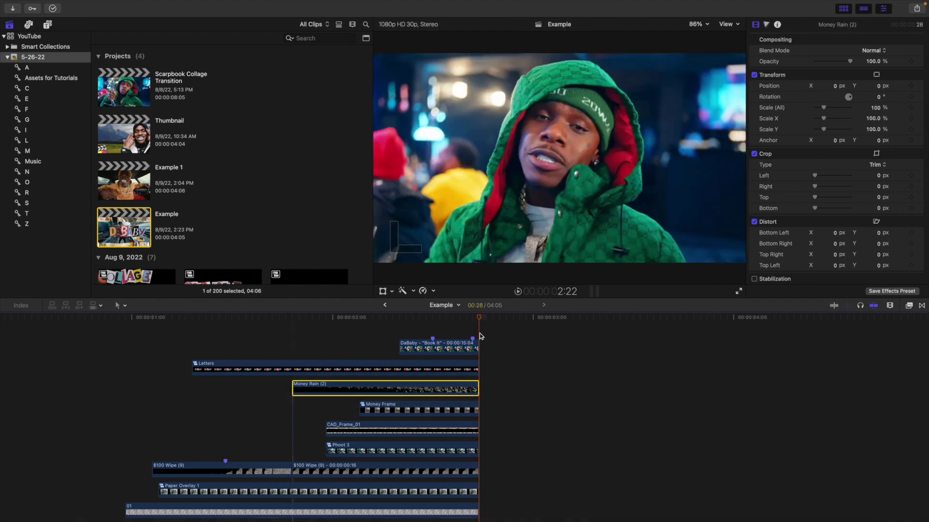
click(481, 337)
scroll(498, 367, down, 5)
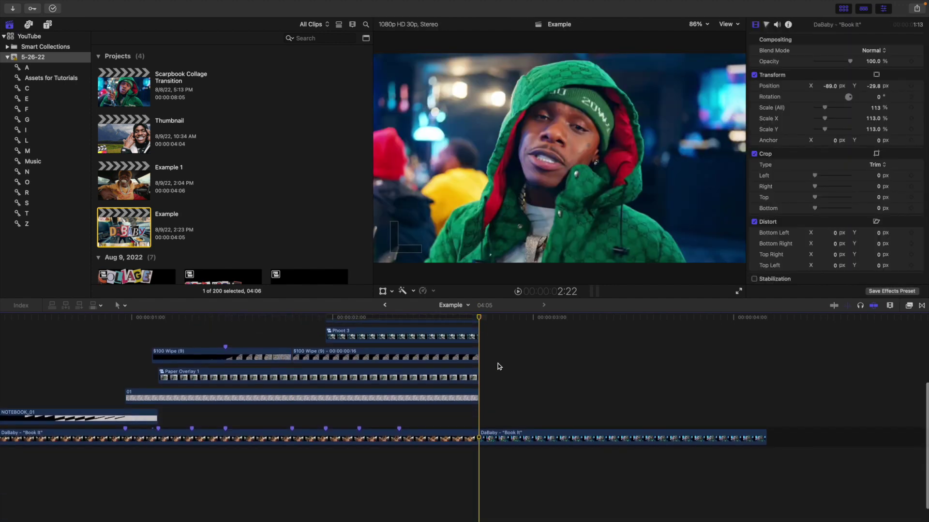
scroll(499, 367, left, 4)
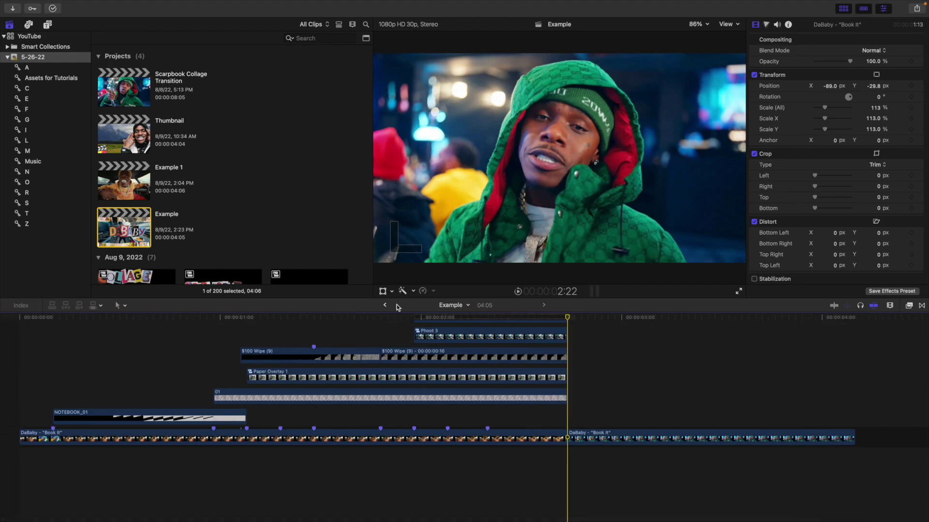
click(890, 306)
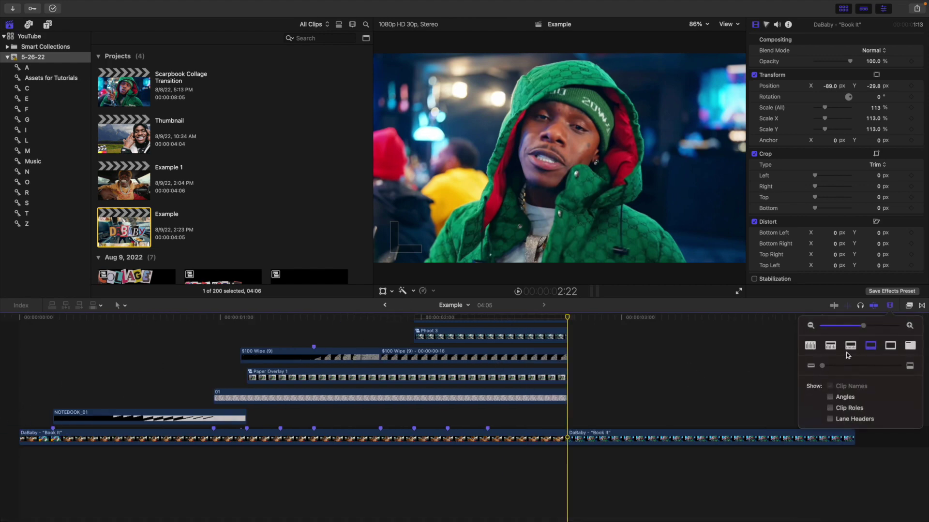
click(892, 305)
Step: Play the full collage transition from the start of the project into the second clip
key(Home)
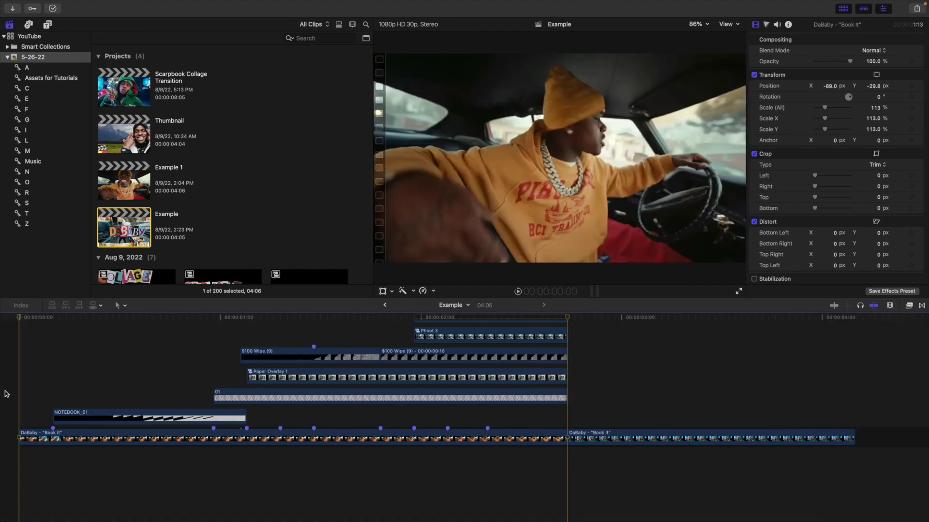
scroll(168, 370, up, 5)
scroll(170, 371, down, 5)
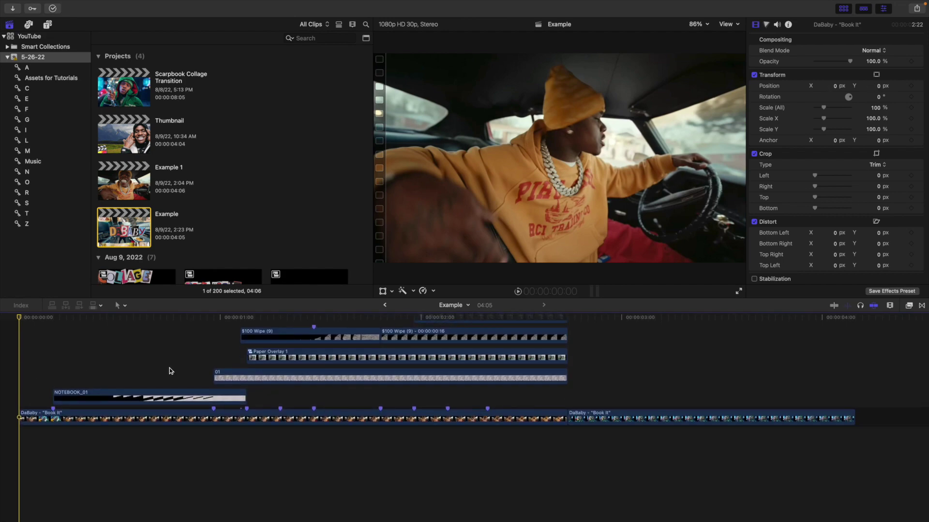
key(space)
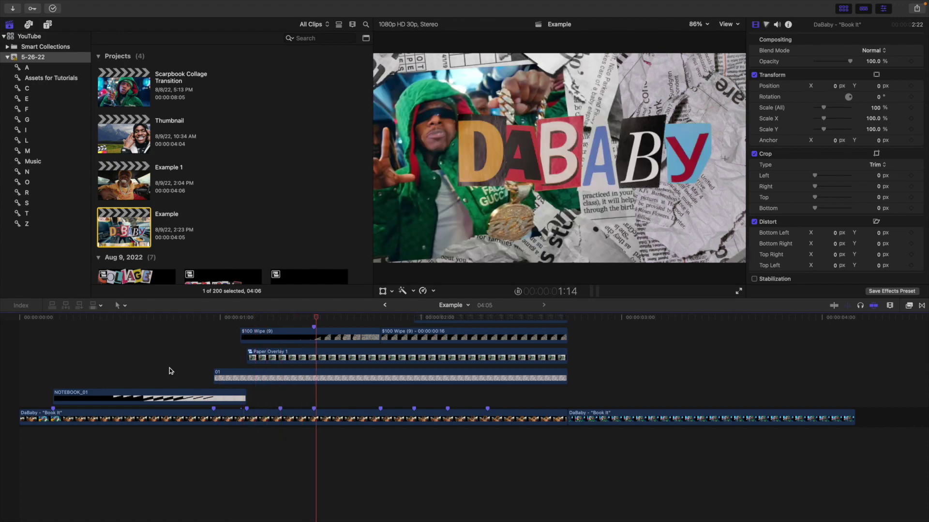
key(space)
key(space)
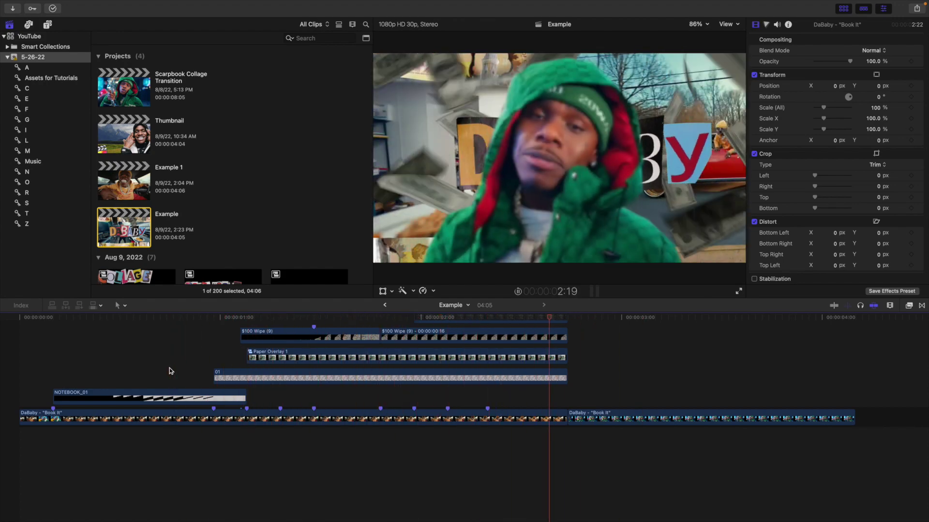
key(space)
key(space)
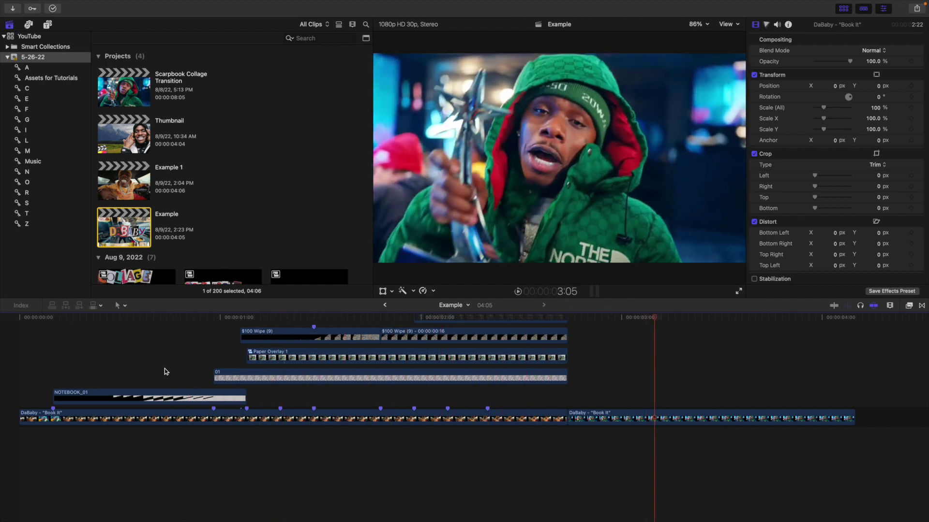
Step: Play the collage transition from the project start and review the full layer stack ending at the cut to the second clip
click(8, 338)
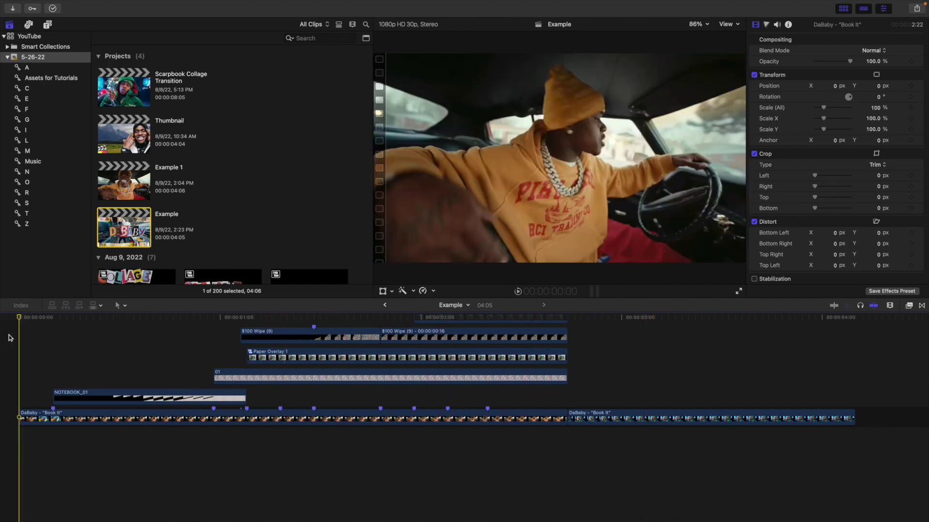
key(space)
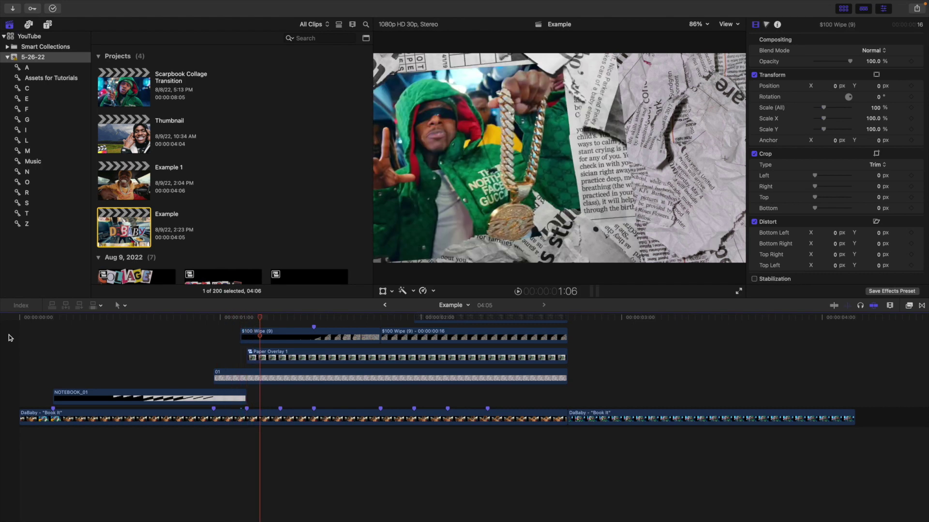
scroll(100, 360, up, 5)
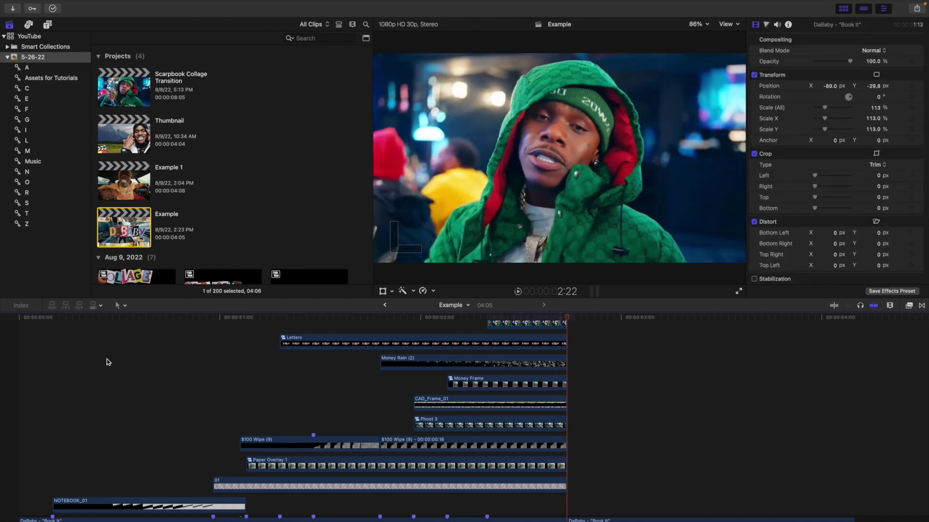
scroll(122, 363, down, 5)
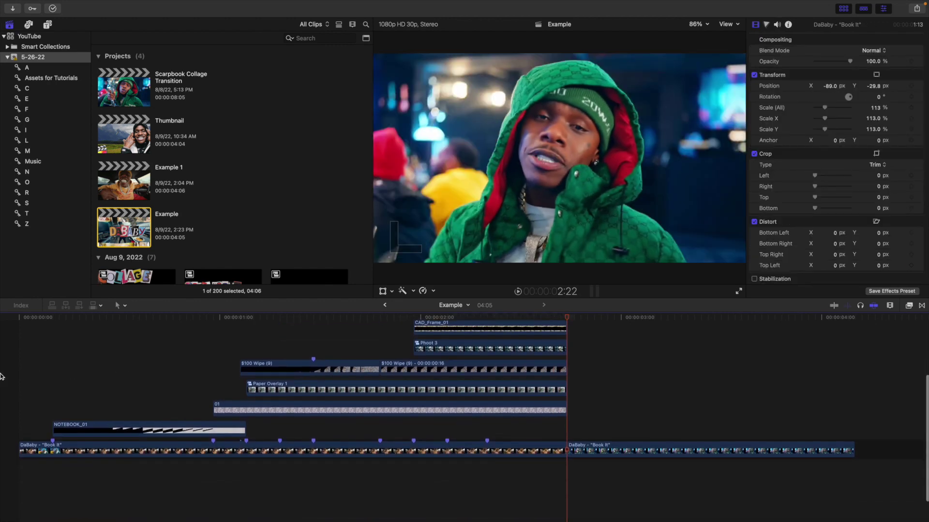
Step: Replay the finished transition several times from the project start to check the layer timing and the blurred cutout's entrance
key(Home)
key(space)
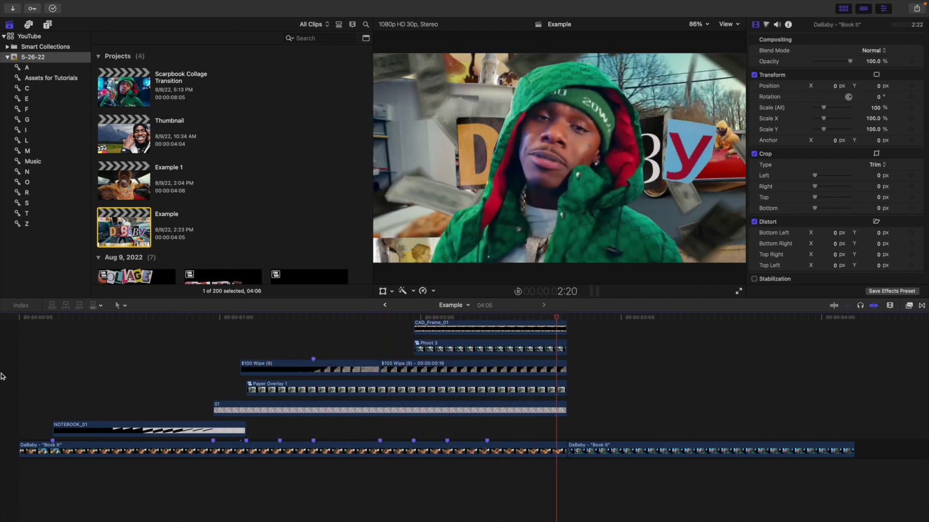
key(Home)
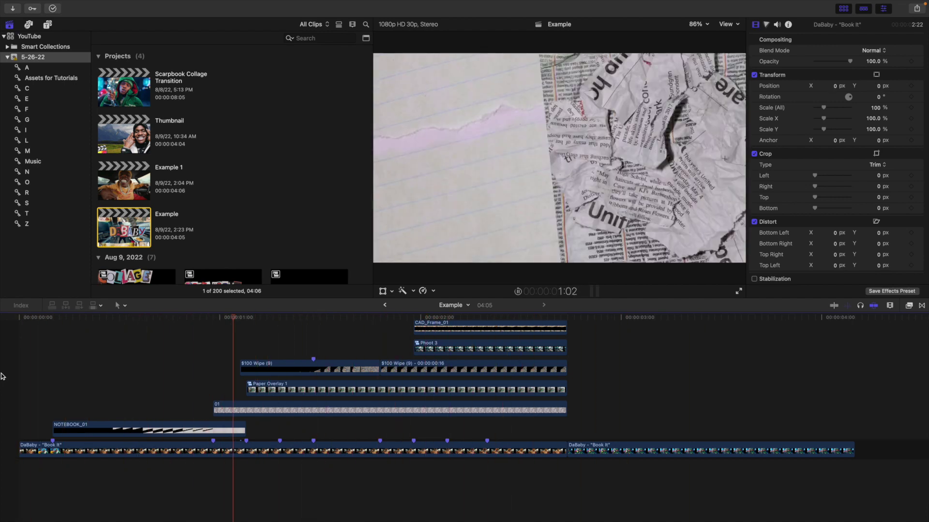
key(Home)
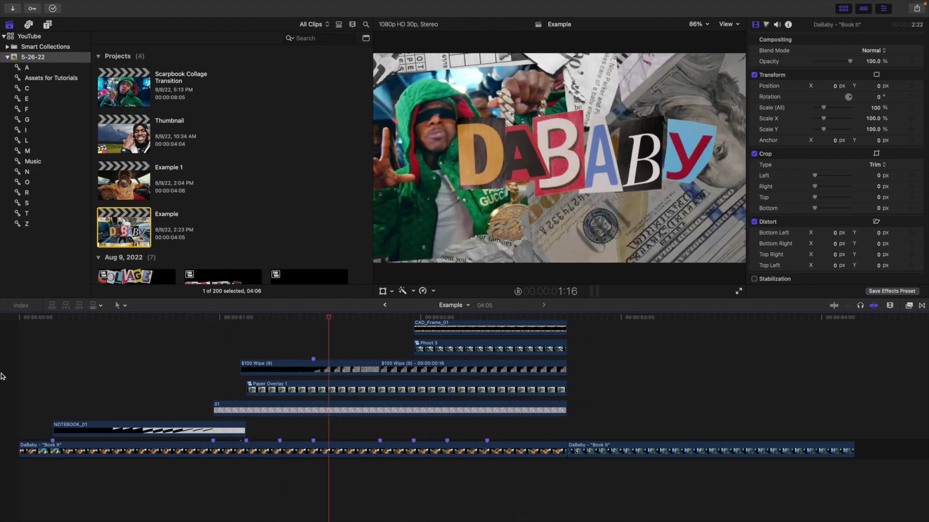
key(Home)
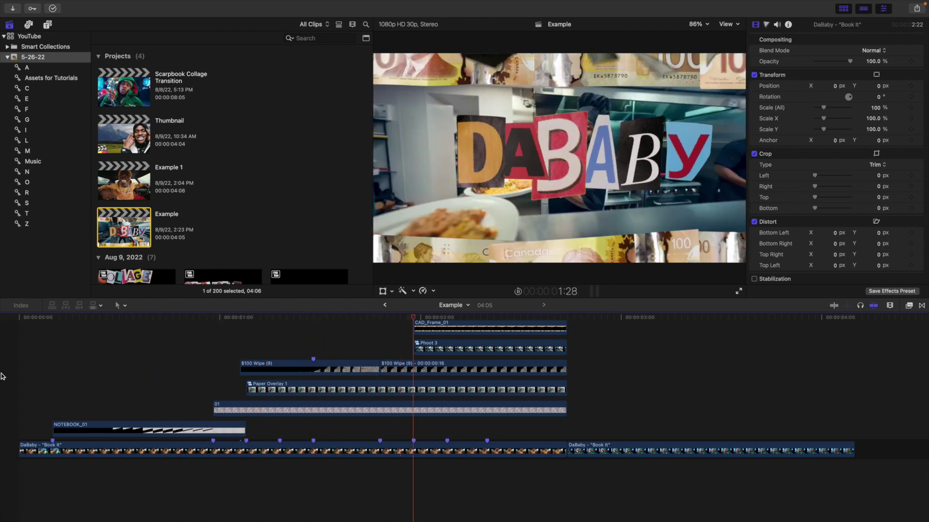
key(Home)
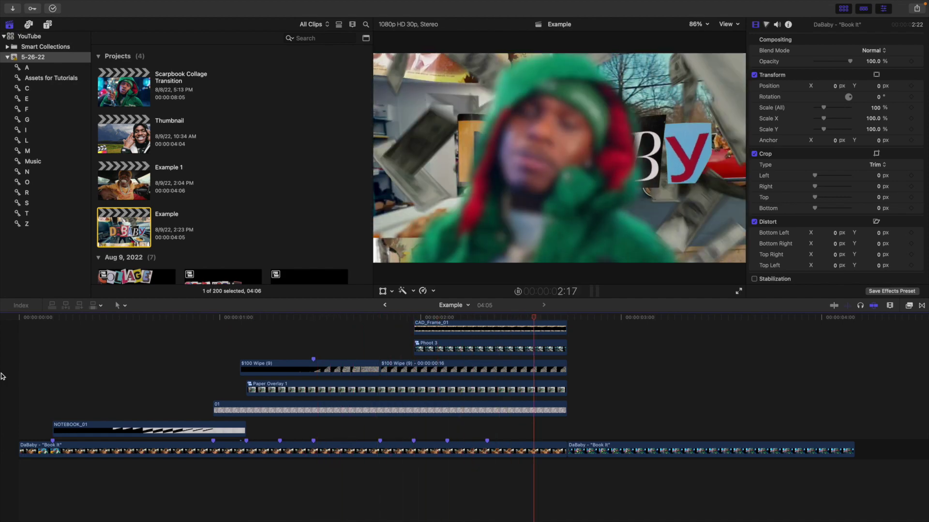
key(Home)
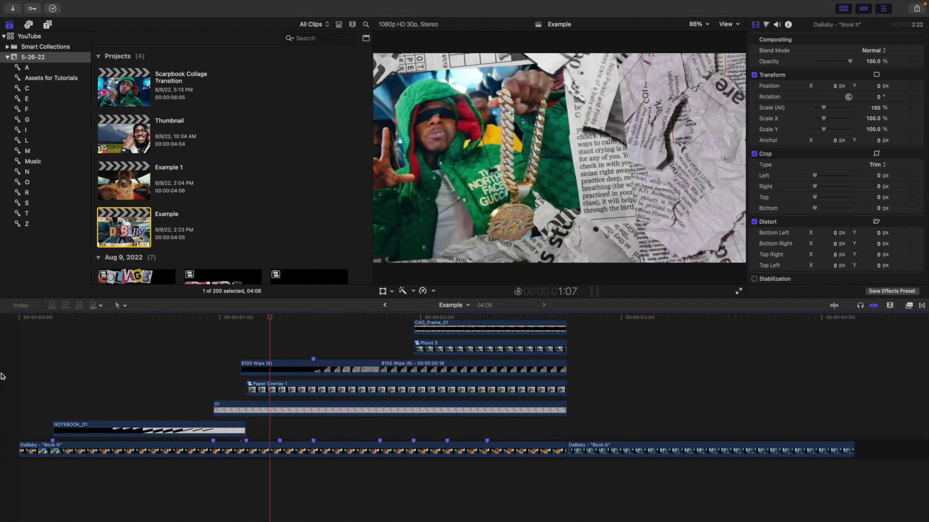
key(Home)
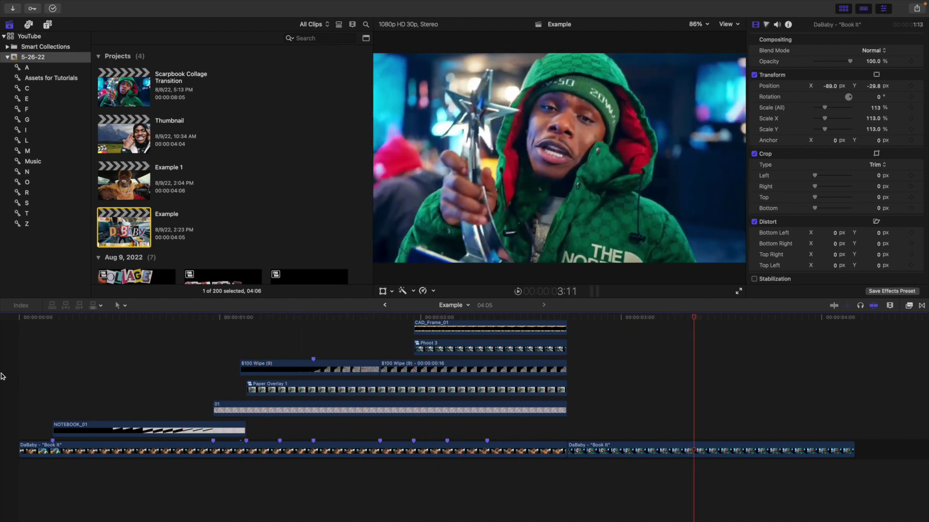
key(Home)
key(space)
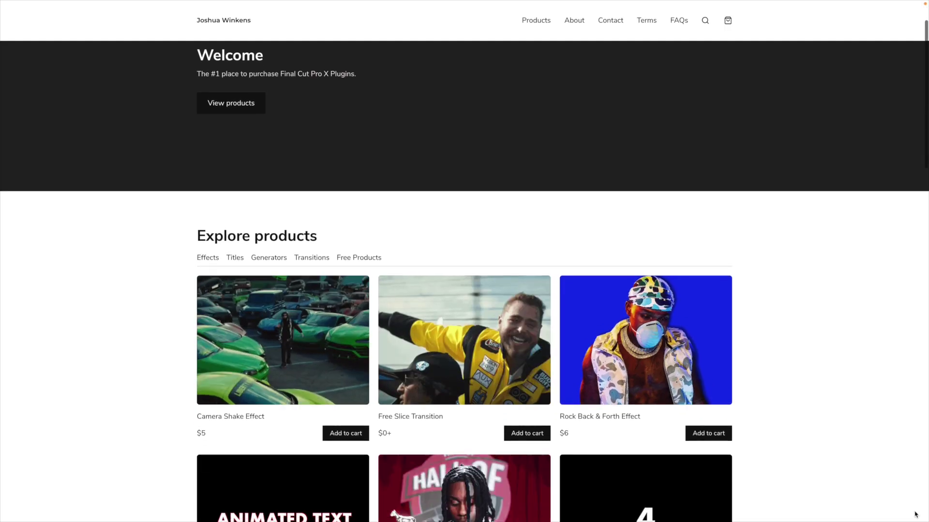
Step: Browse the Final Cut Pro X plugin products on the web store, from Camera Shake Effect down to Random Tile
scroll(916, 515, down, 2)
scroll(915, 515, down, 6)
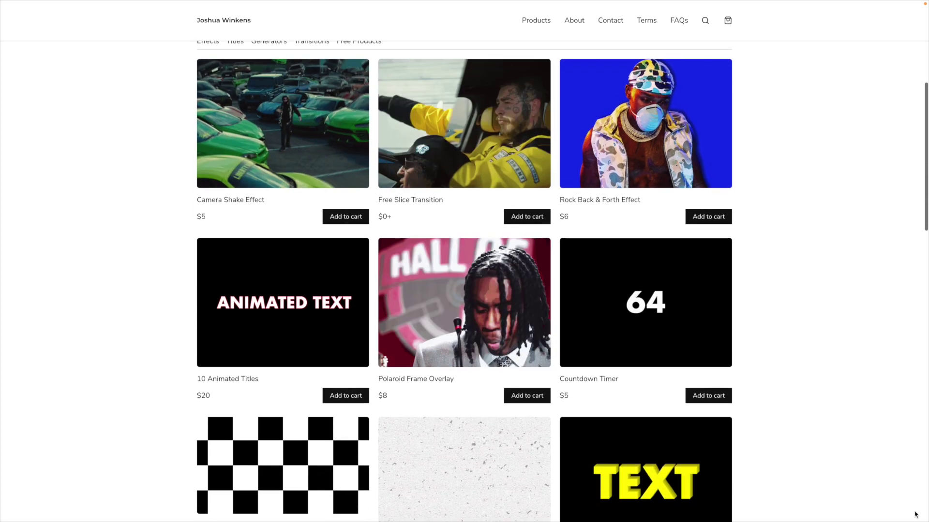
scroll(916, 515, down, 8)
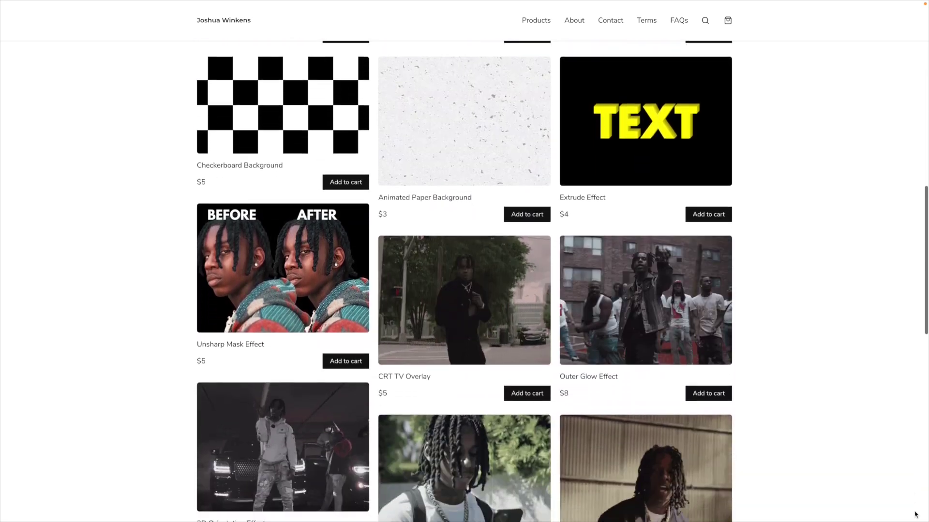
scroll(915, 516, down, 5)
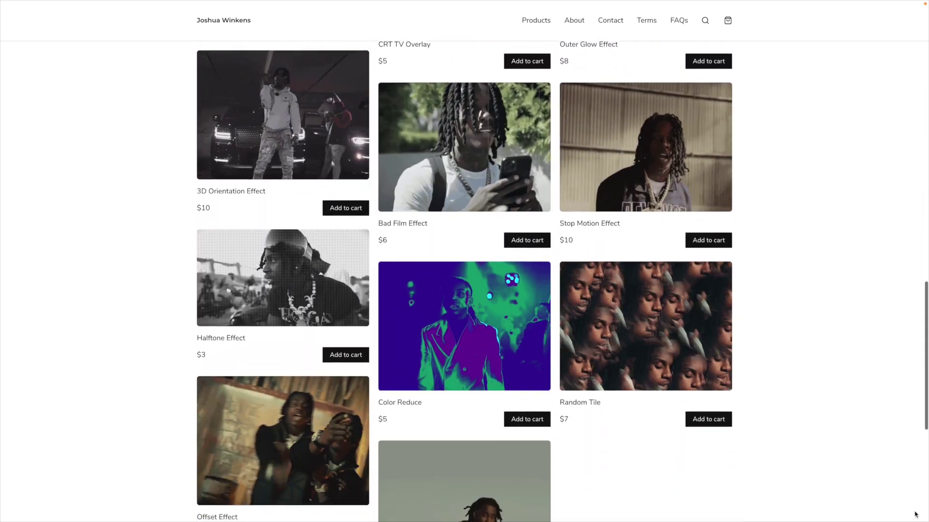